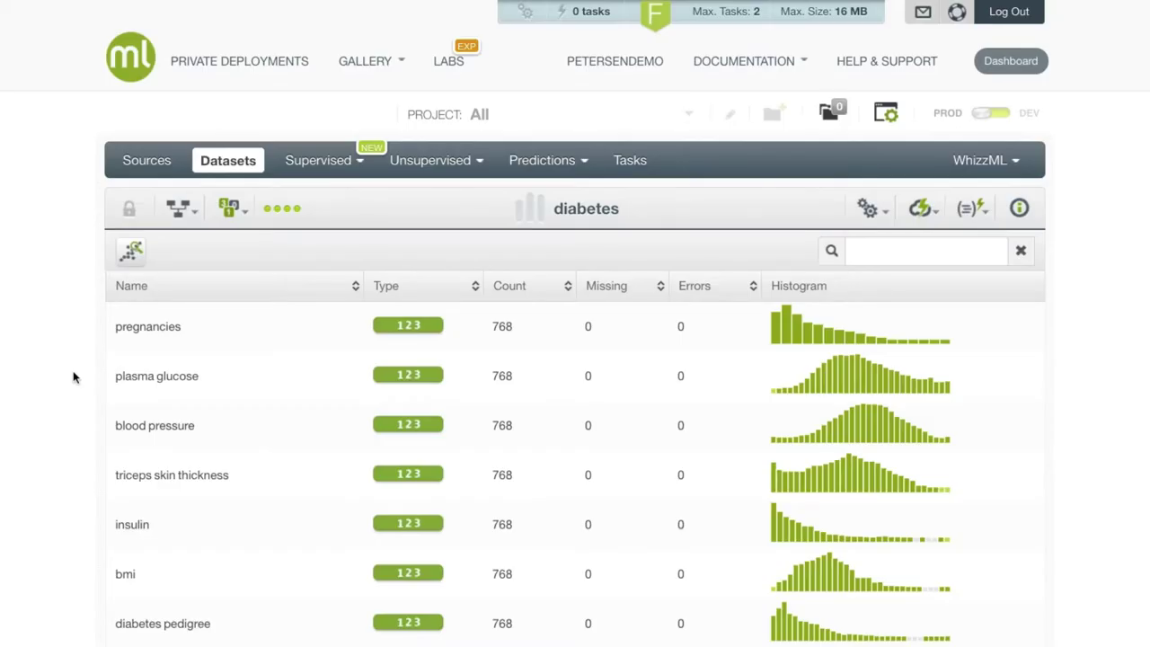
Step: Create a 1-click cluster from the diabetes dataset
{"action": "left_click", "coordinate": [913, 212]}
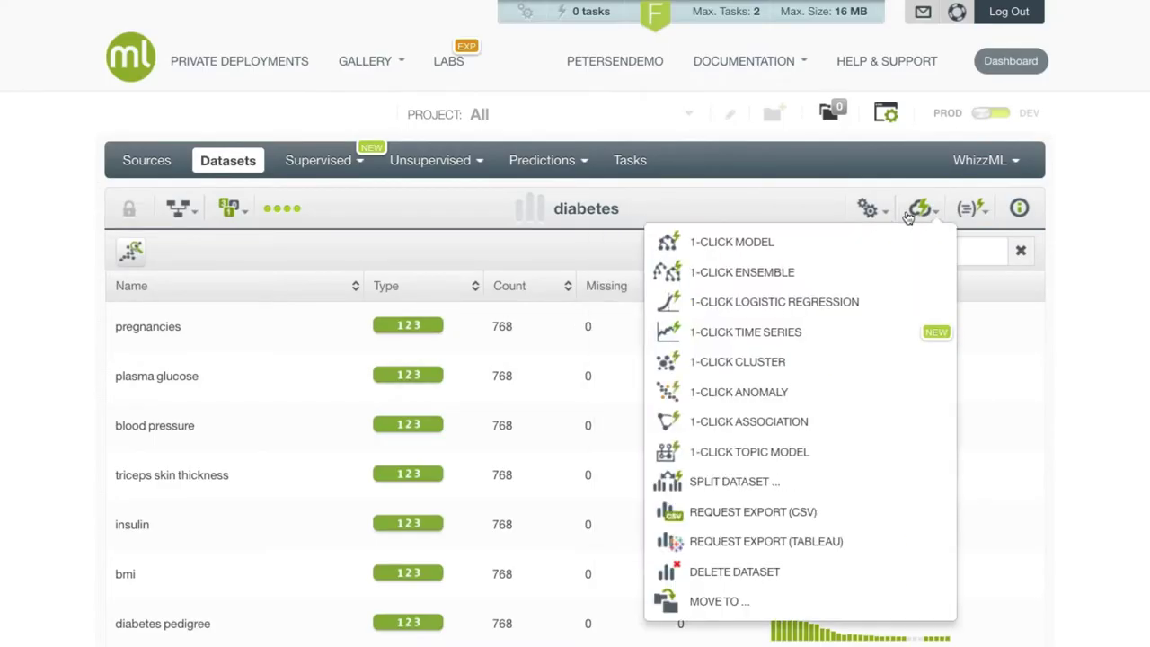
{"action": "left_click", "coordinate": [887, 363]}
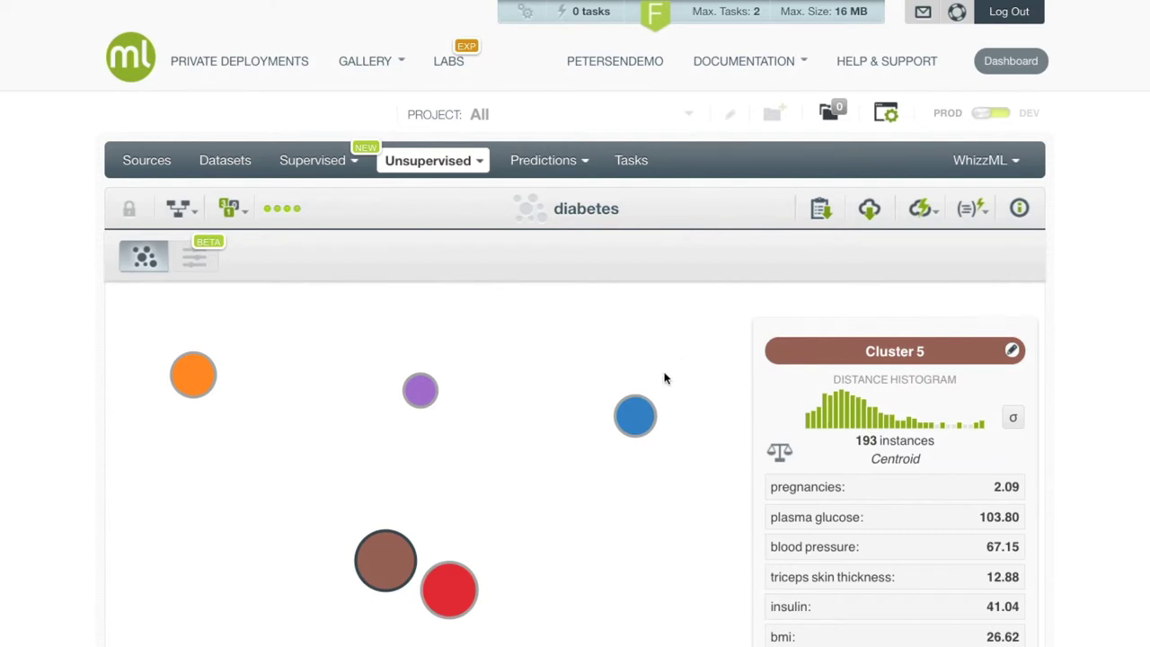
{"action": "scroll", "coordinate": [664, 378], "scroll_direction": "down", "scroll_amount": 3}
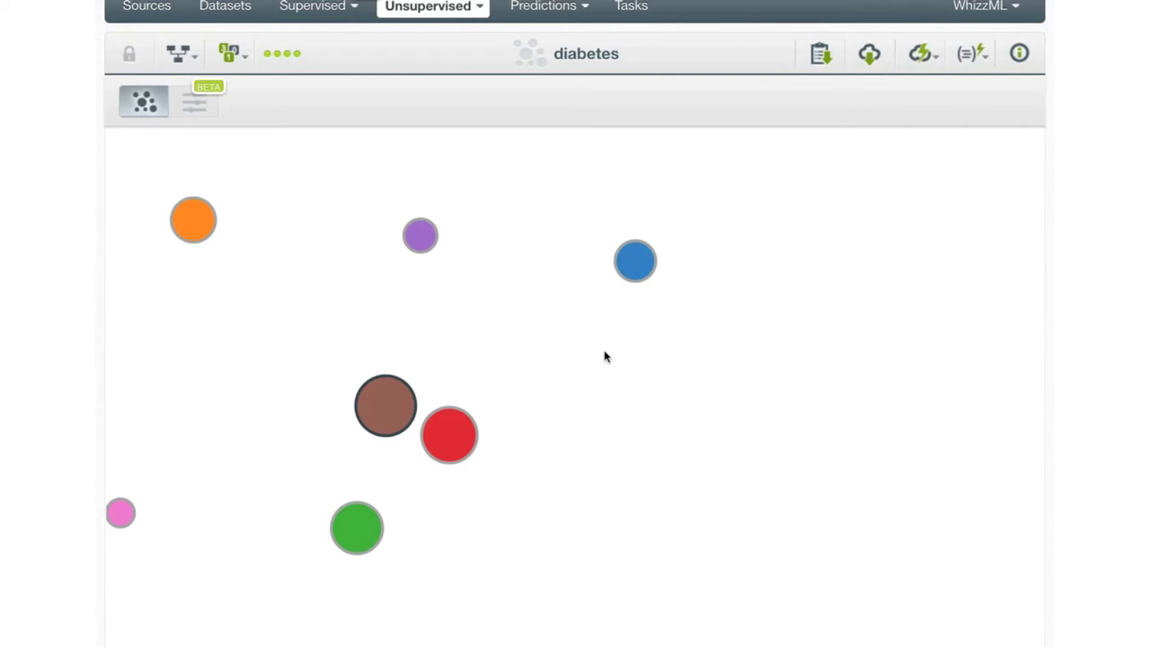
Step: Inspect the central brown cluster, and recentre the cluster map on the small pink cluster
{"action": "mouse_move", "coordinate": [401, 404]}
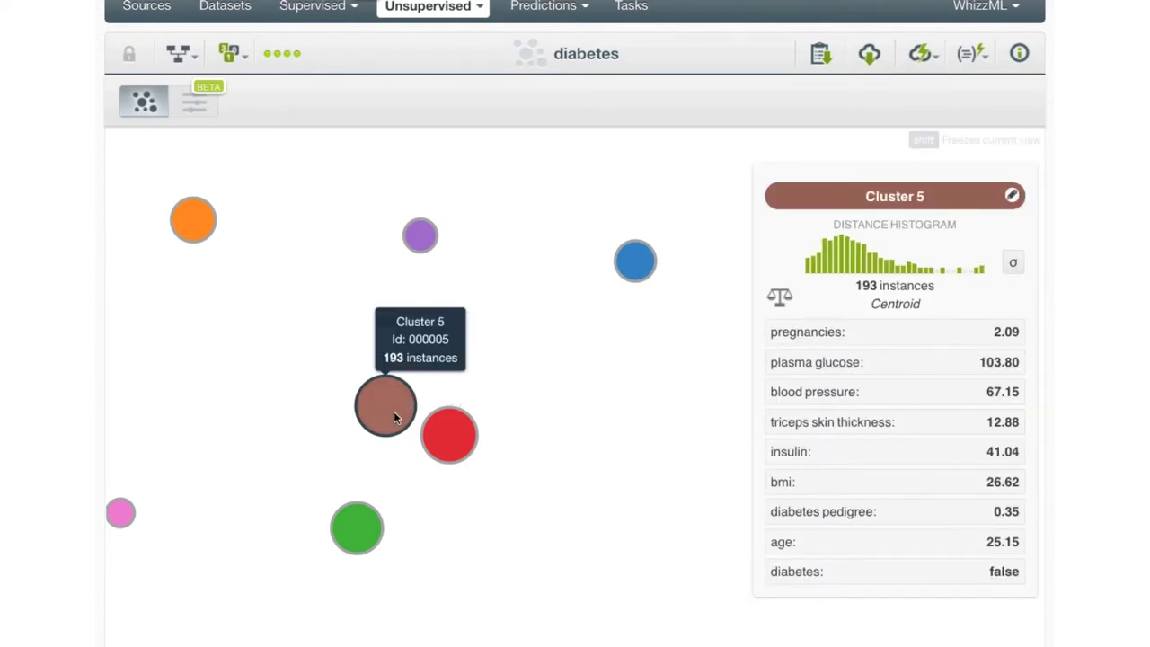
{"action": "mouse_move", "coordinate": [121, 514]}
{"action": "left_click", "coordinate": [123, 512]}
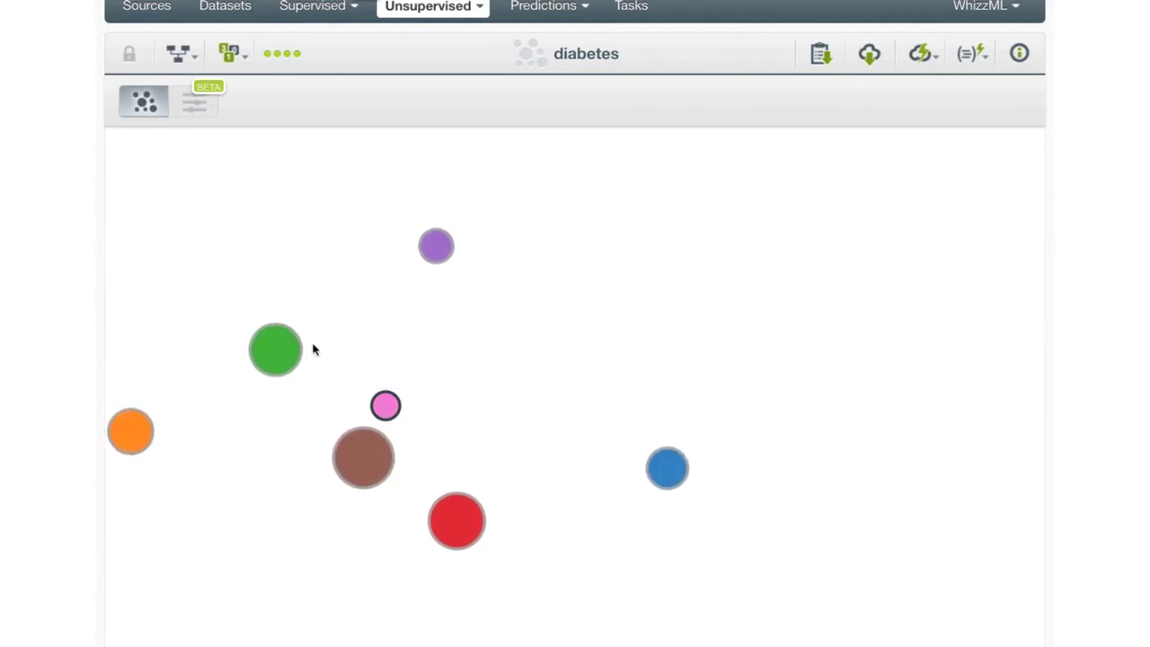
Step: Recentre the cluster map on the green cluster and compare its distance to the neighbouring clusters
{"action": "mouse_move", "coordinate": [295, 348]}
{"action": "mouse_move", "coordinate": [350, 429]}
{"action": "mouse_move", "coordinate": [441, 403]}
{"action": "mouse_move", "coordinate": [387, 491]}
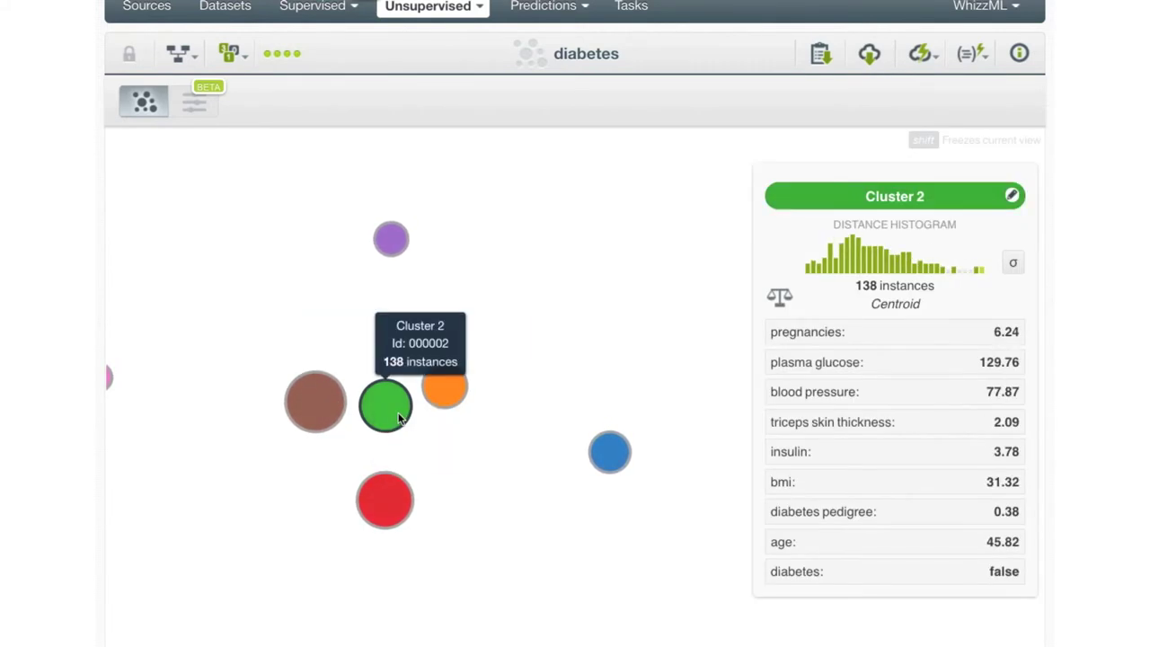
{"action": "mouse_move", "coordinate": [599, 456]}
{"action": "mouse_move", "coordinate": [108, 379]}
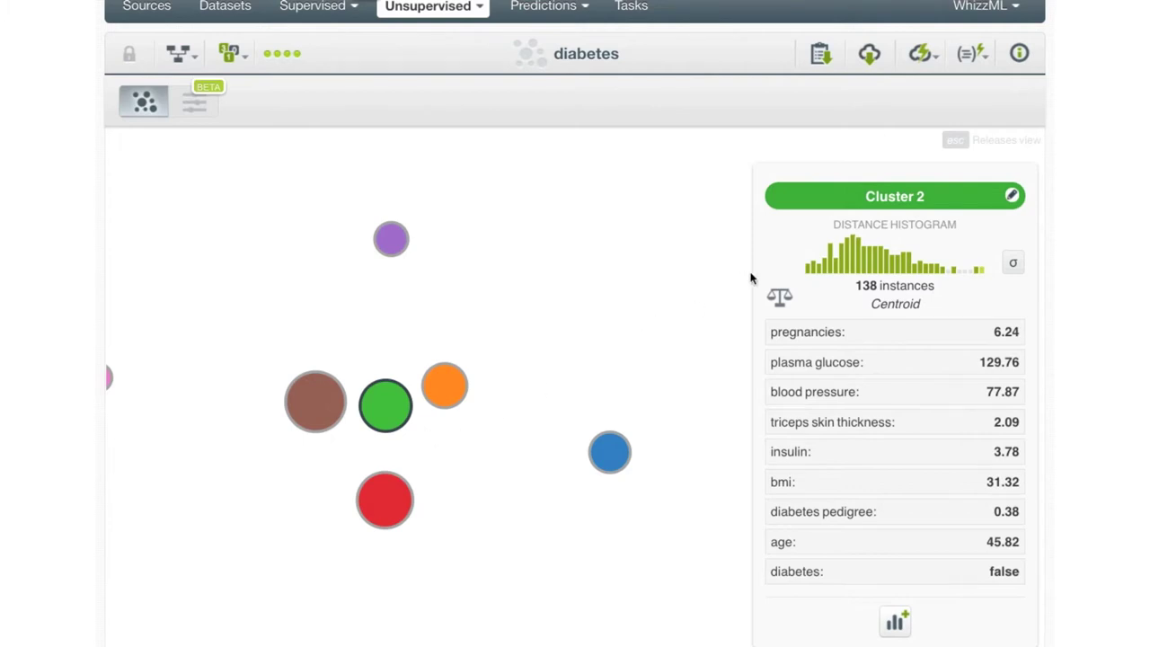
Step: With the view frozen on Cluster 2, examine its centroid values for pregnancies, plasma glucose and the remaining fields
{"action": "mouse_move", "coordinate": [807, 336]}
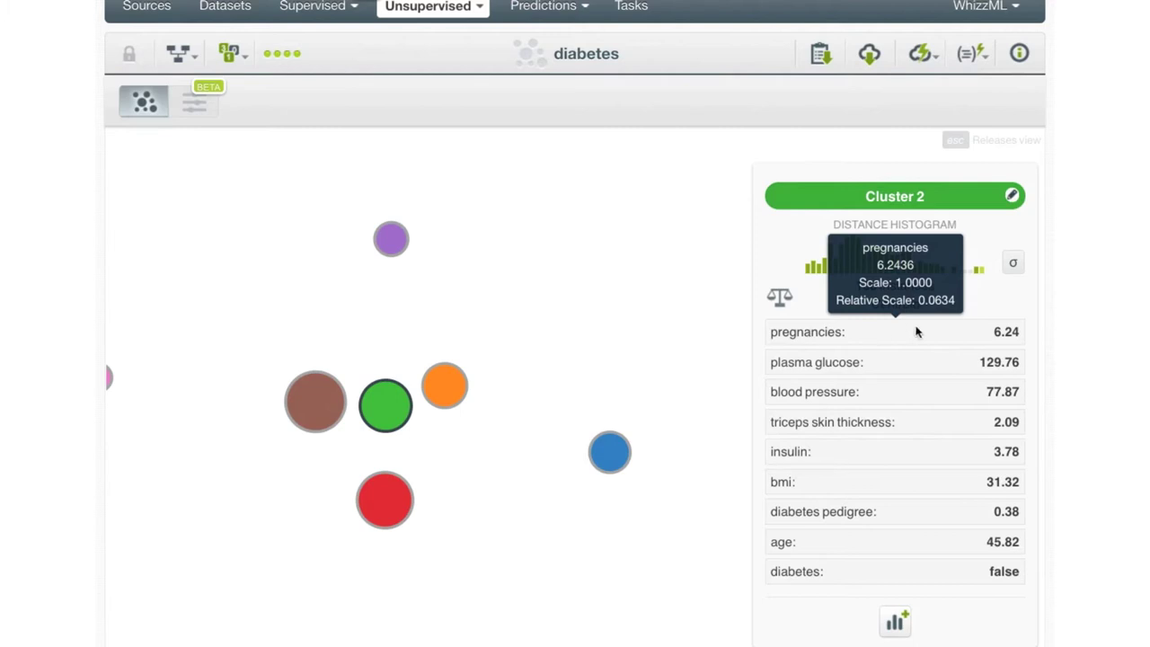
{"action": "left_click", "coordinate": [1029, 330]}
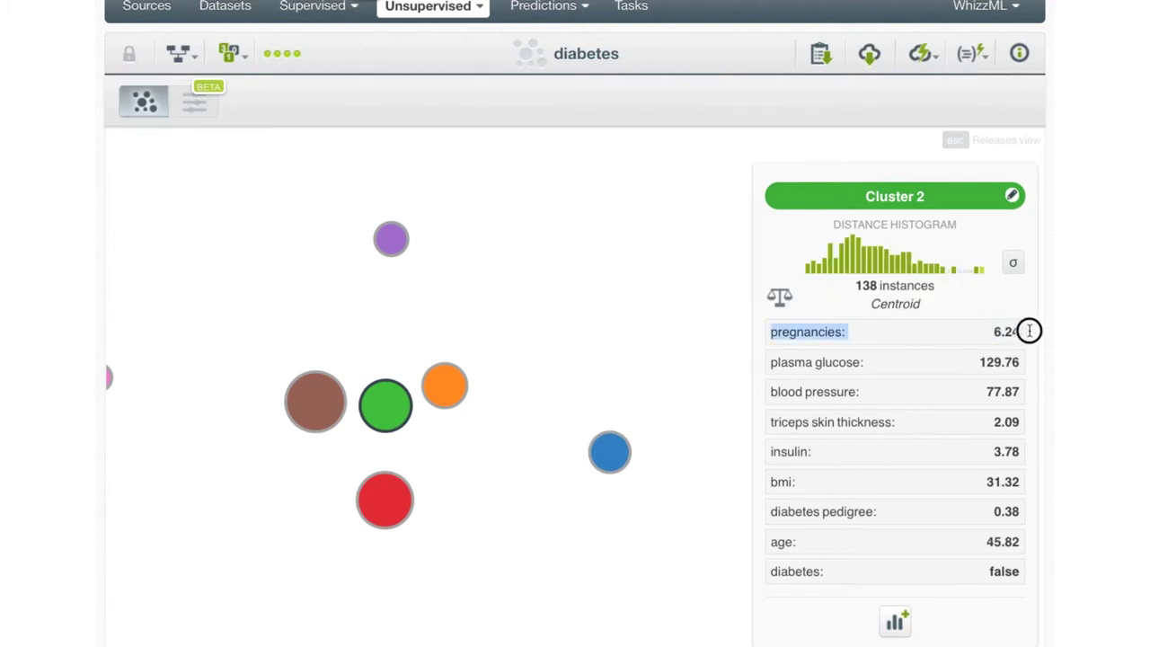
{"action": "mouse_move", "coordinate": [944, 375]}
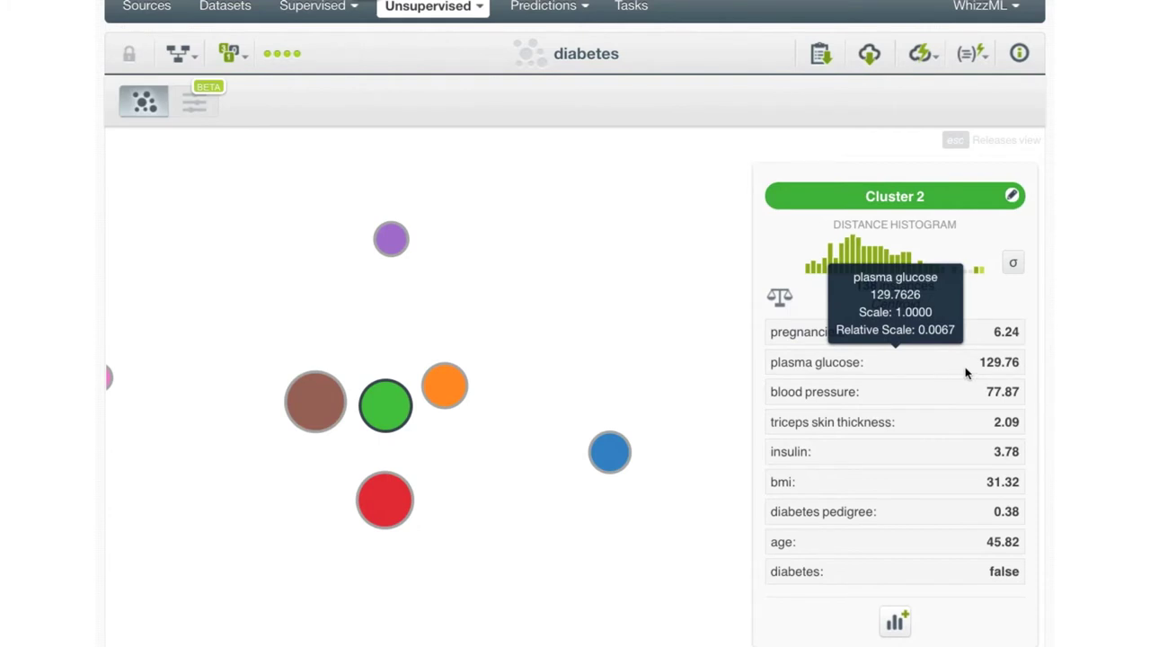
{"action": "mouse_move", "coordinate": [988, 482]}
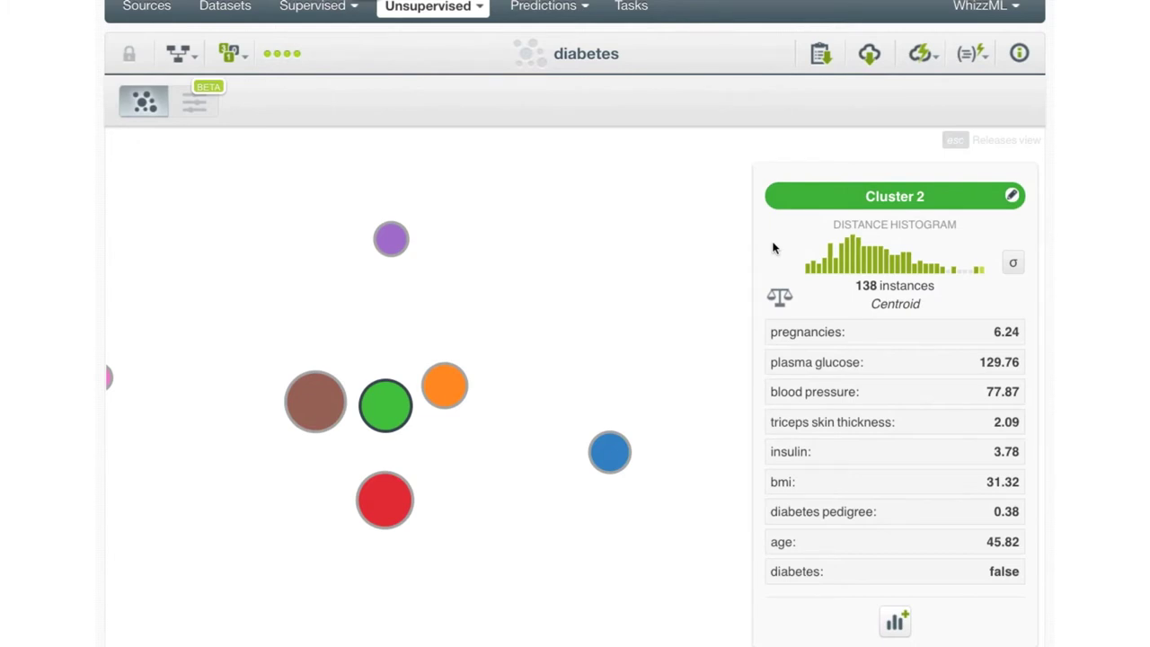
{"action": "mouse_move", "coordinate": [1010, 263]}
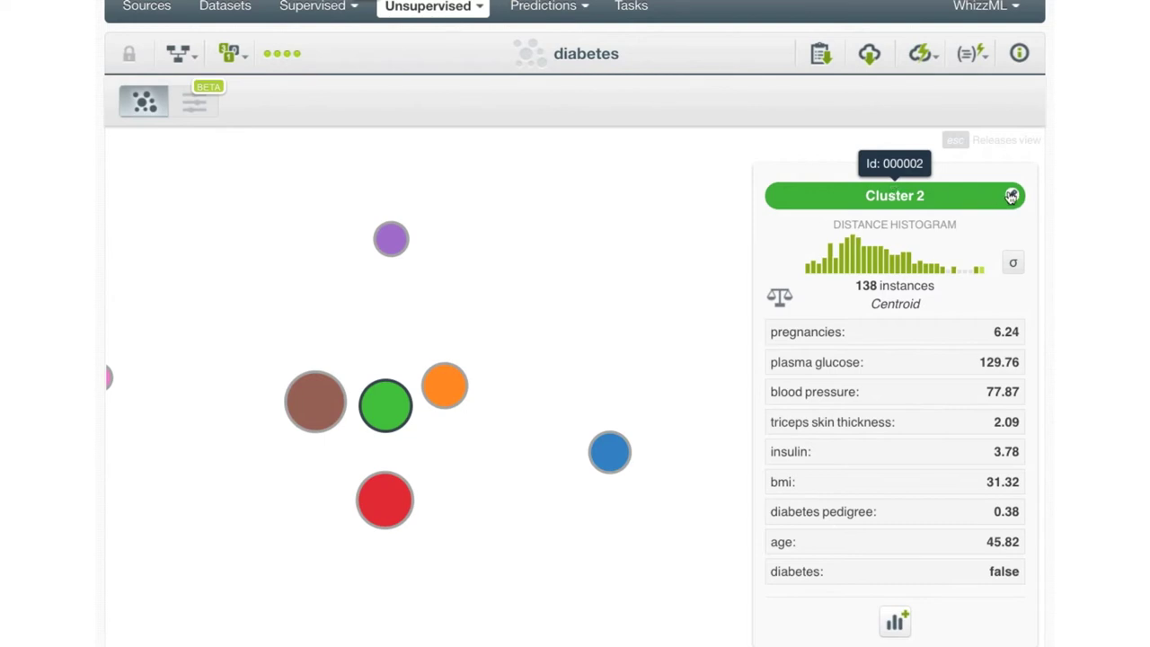
Step: Rename Cluster 2 as "Healthy with large family" and release the frozen view
{"action": "left_click", "coordinate": [1010, 197]}
{"action": "type", "text": "Healthy"}
{"action": "type", "text": "ge family"}
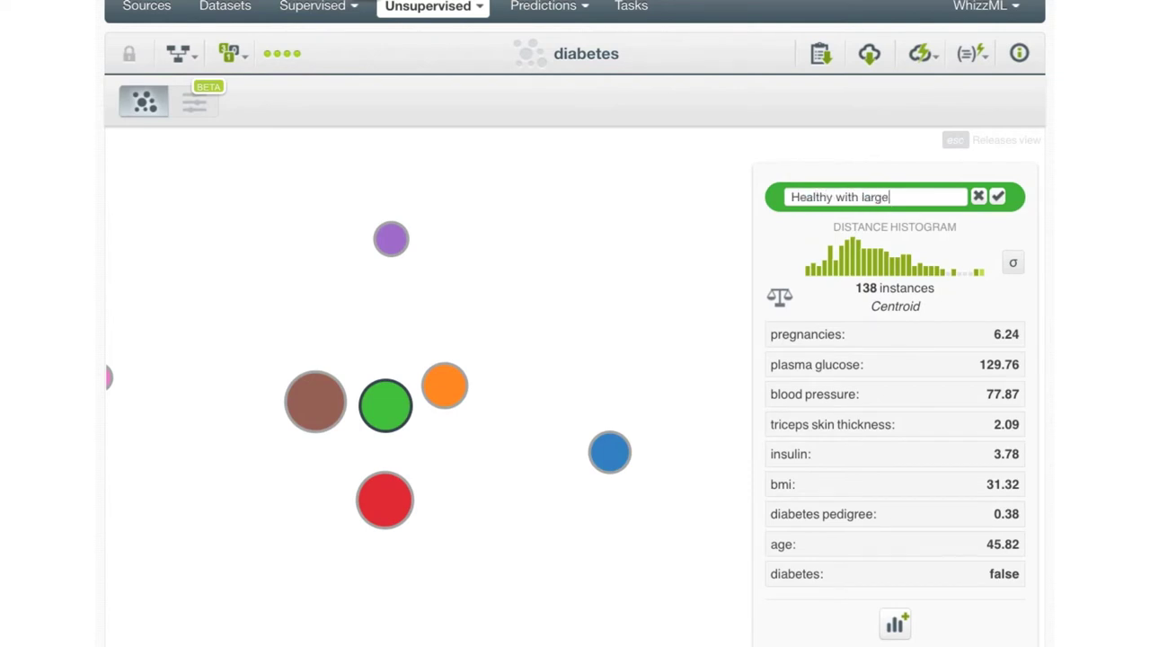
{"action": "left_click", "coordinate": [996, 198]}
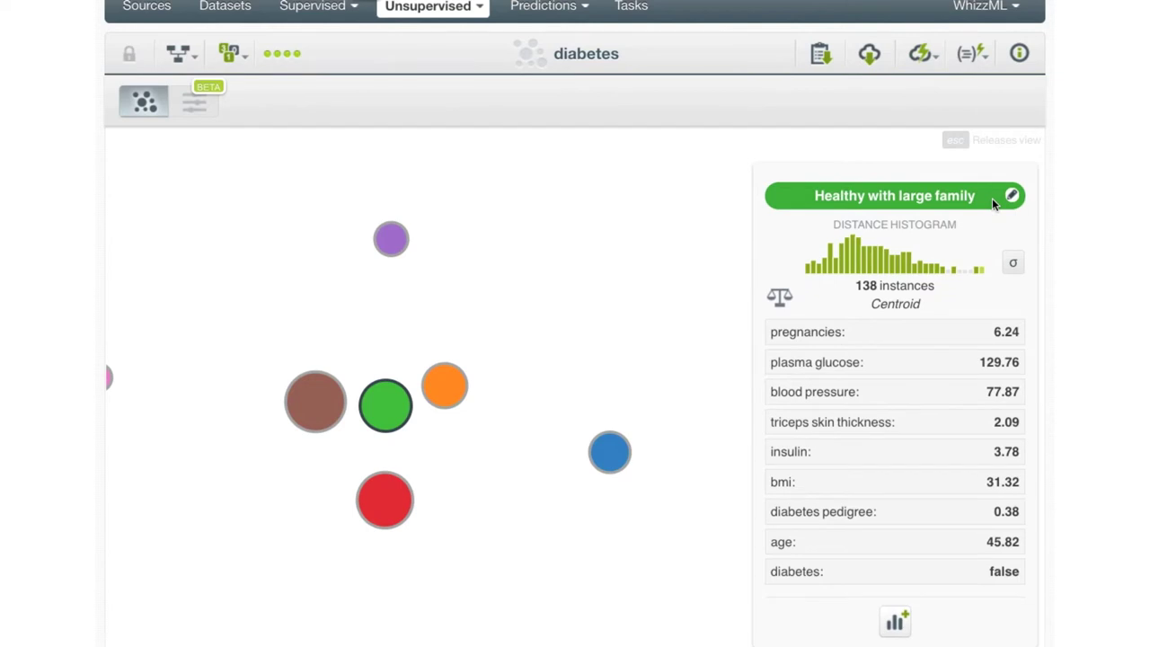
{"action": "key", "text": "Escape"}
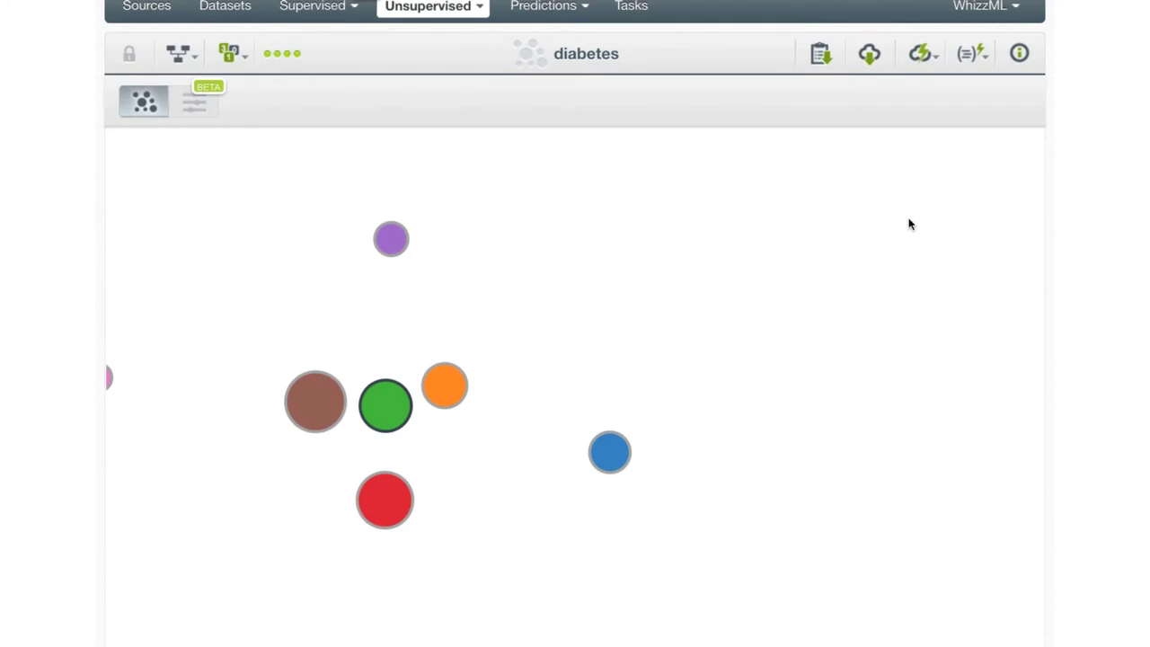
Step: Review the cluster summary report, covering its data distribution, cluster metrics, centroids and distances between centroids
{"action": "left_click", "coordinate": [821, 57]}
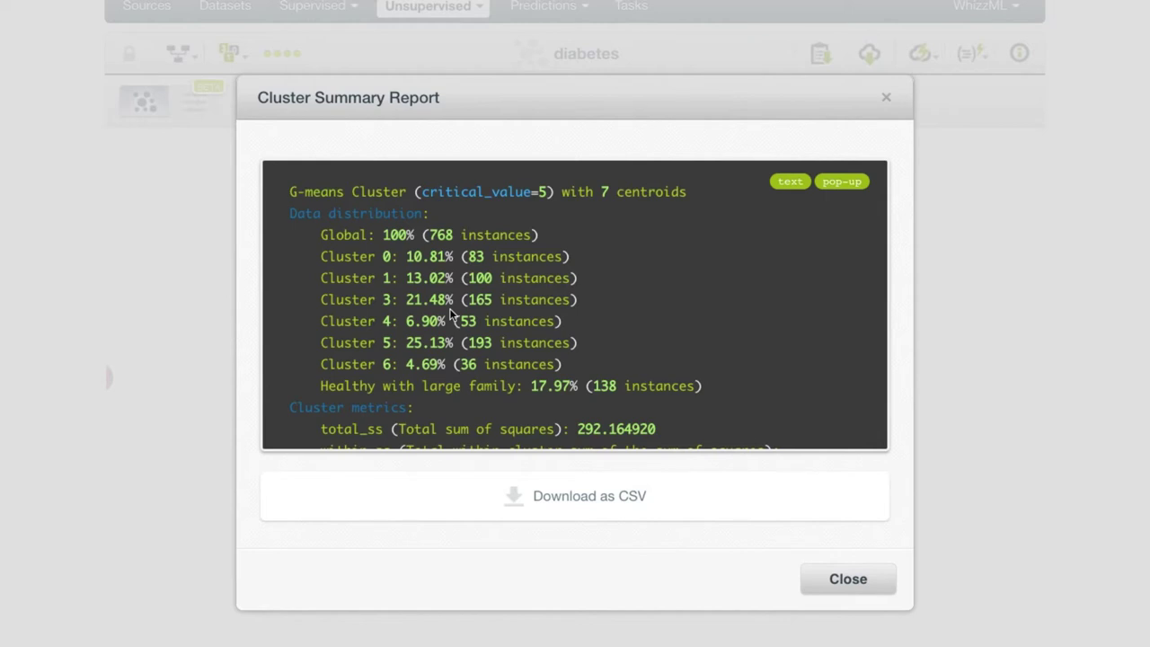
{"action": "scroll", "coordinate": [451, 313], "scroll_direction": "down", "scroll_amount": 1}
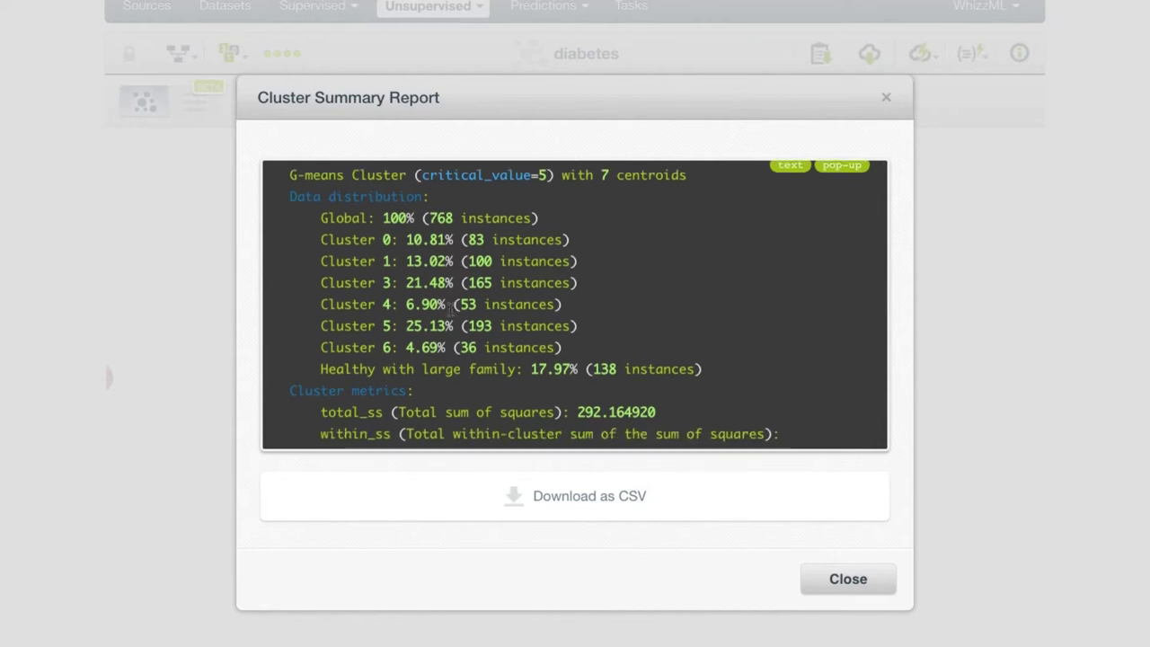
{"action": "scroll", "coordinate": [452, 308], "scroll_direction": "down", "scroll_amount": 1}
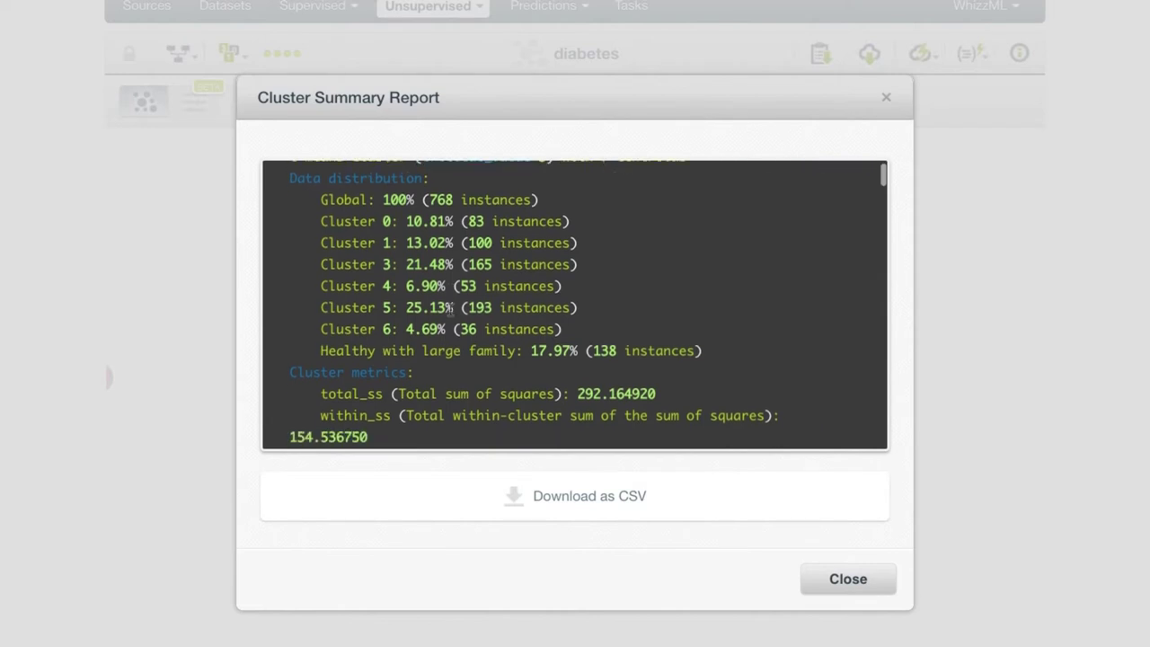
{"action": "scroll", "coordinate": [449, 311], "scroll_direction": "down", "scroll_amount": 5}
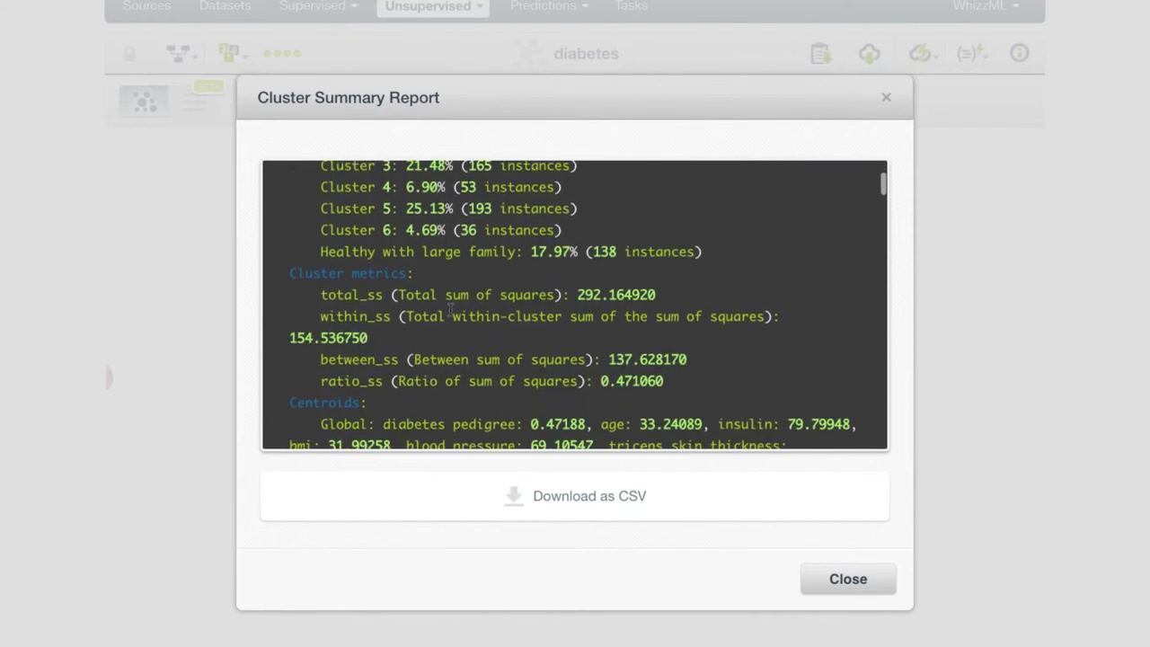
{"action": "scroll", "coordinate": [449, 311], "scroll_direction": "down", "scroll_amount": 9}
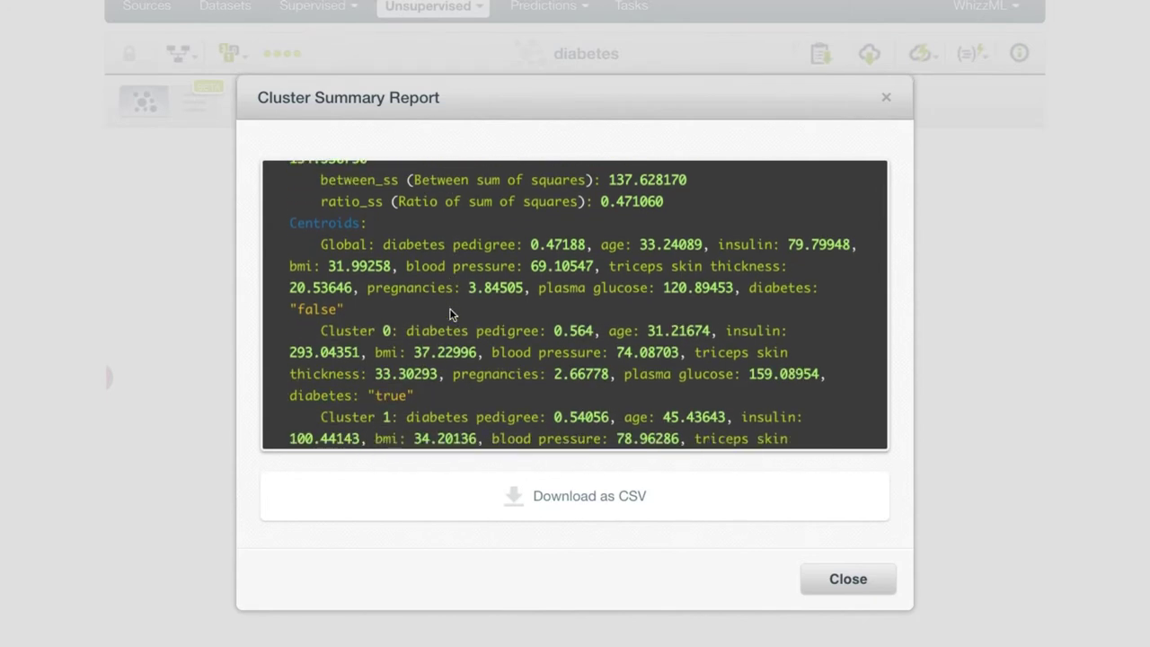
{"action": "scroll", "coordinate": [449, 311], "scroll_direction": "down", "scroll_amount": 1}
{"action": "scroll", "coordinate": [449, 311], "scroll_direction": "down", "scroll_amount": 20}
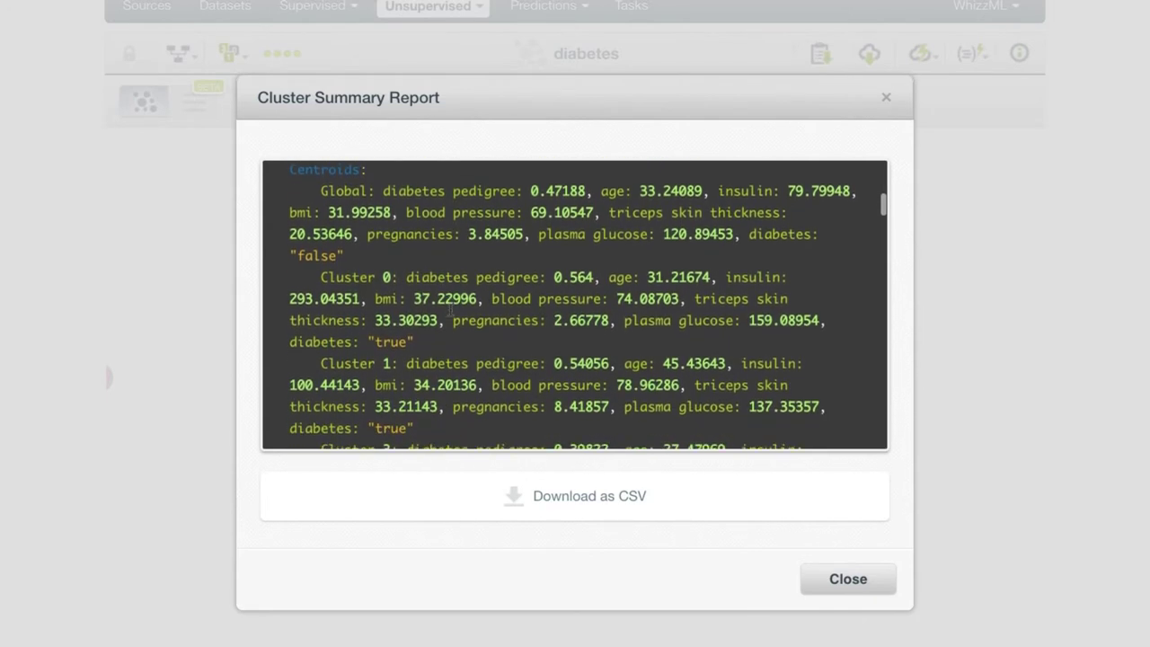
{"action": "scroll", "coordinate": [449, 311], "scroll_direction": "down", "scroll_amount": 12}
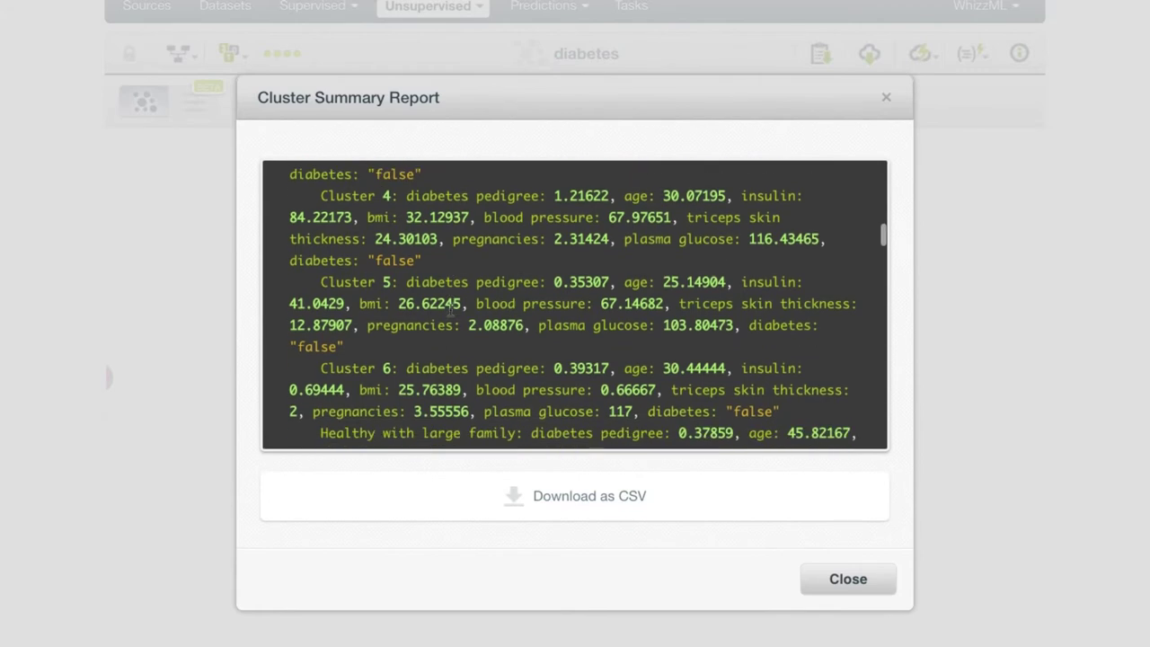
{"action": "scroll", "coordinate": [451, 313], "scroll_direction": "down", "scroll_amount": 20}
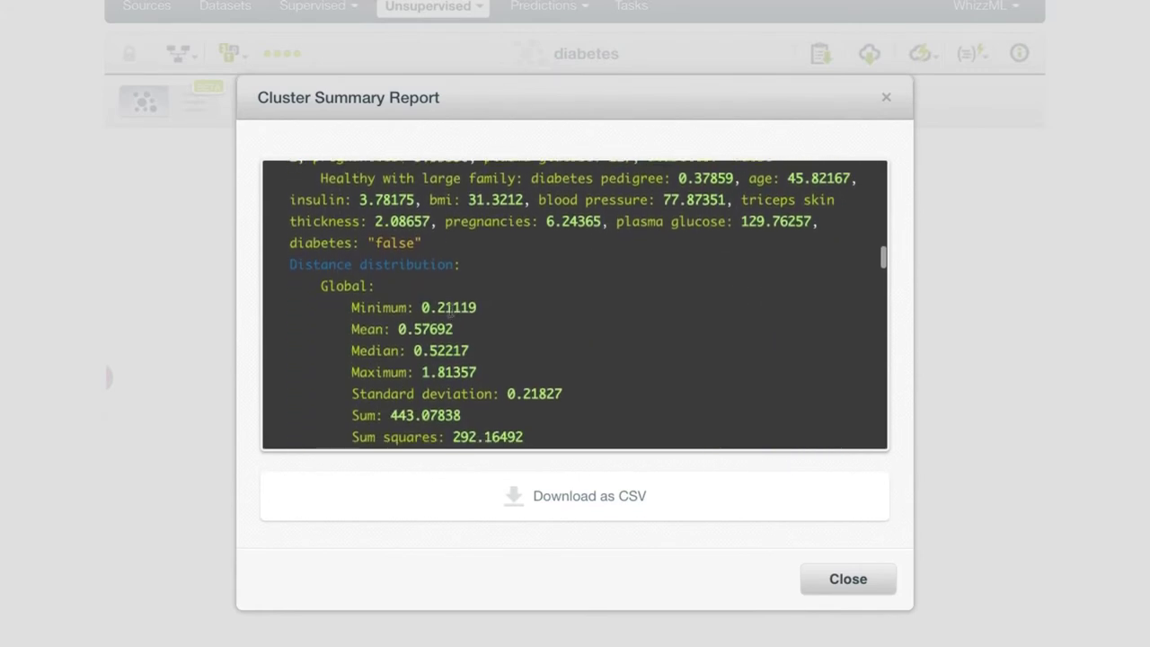
{"action": "scroll", "coordinate": [450, 314], "scroll_direction": "down", "scroll_amount": 20}
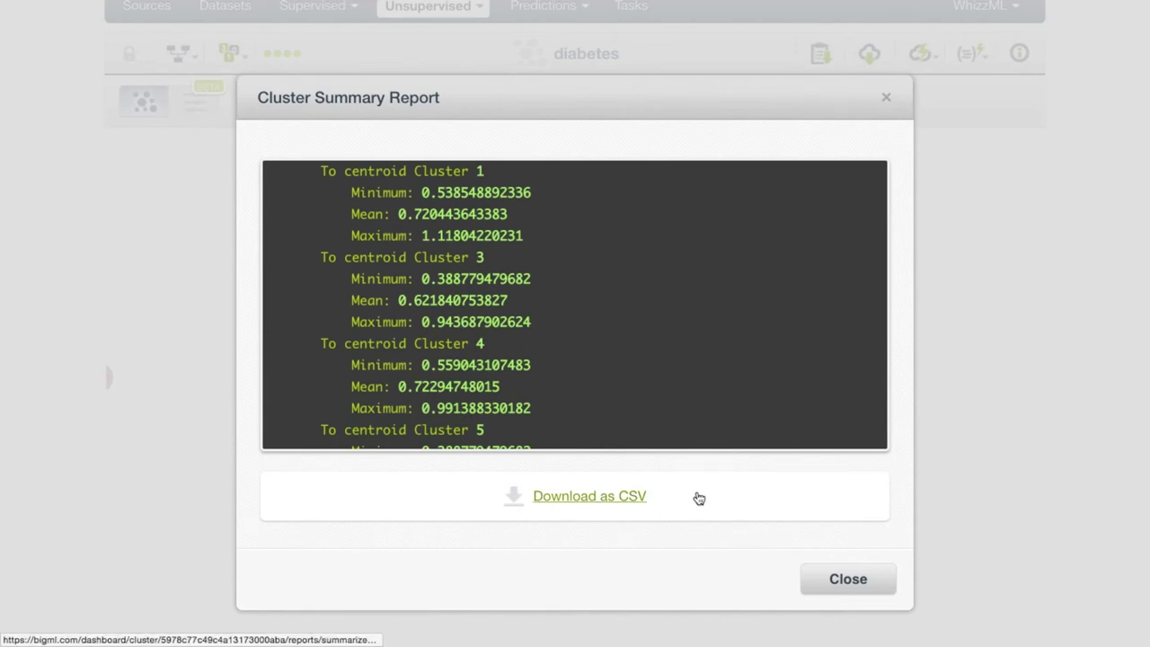
Step: Download the cluster summary report as CSV and close the report
{"action": "left_click", "coordinate": [586, 497]}
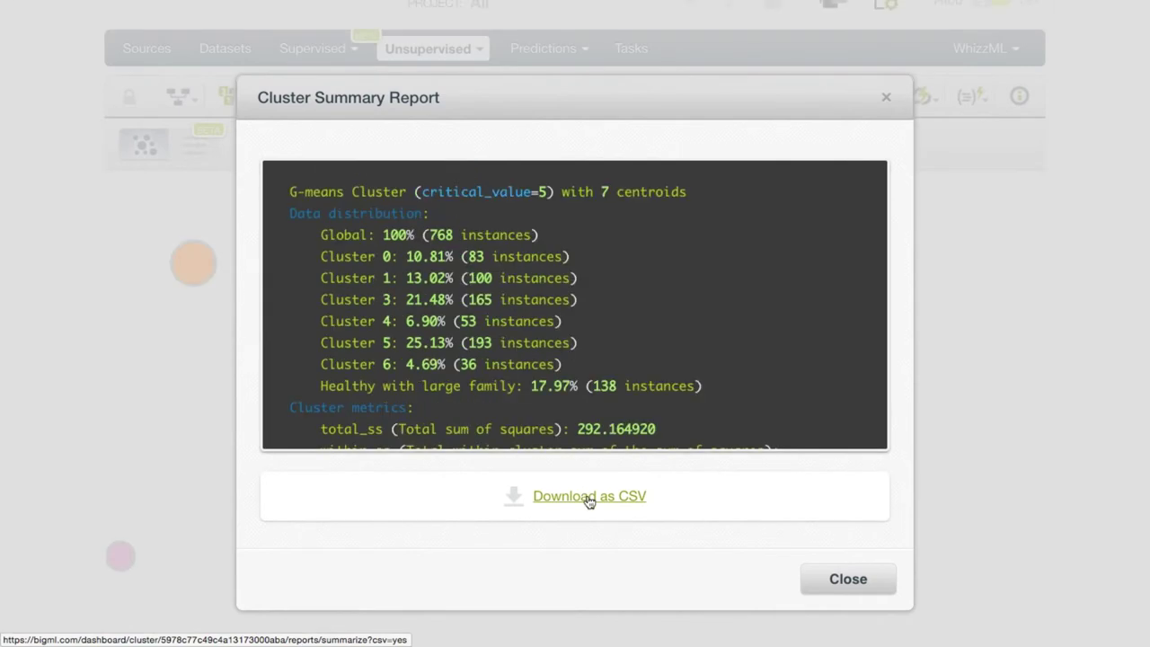
{"action": "left_click", "coordinate": [821, 575]}
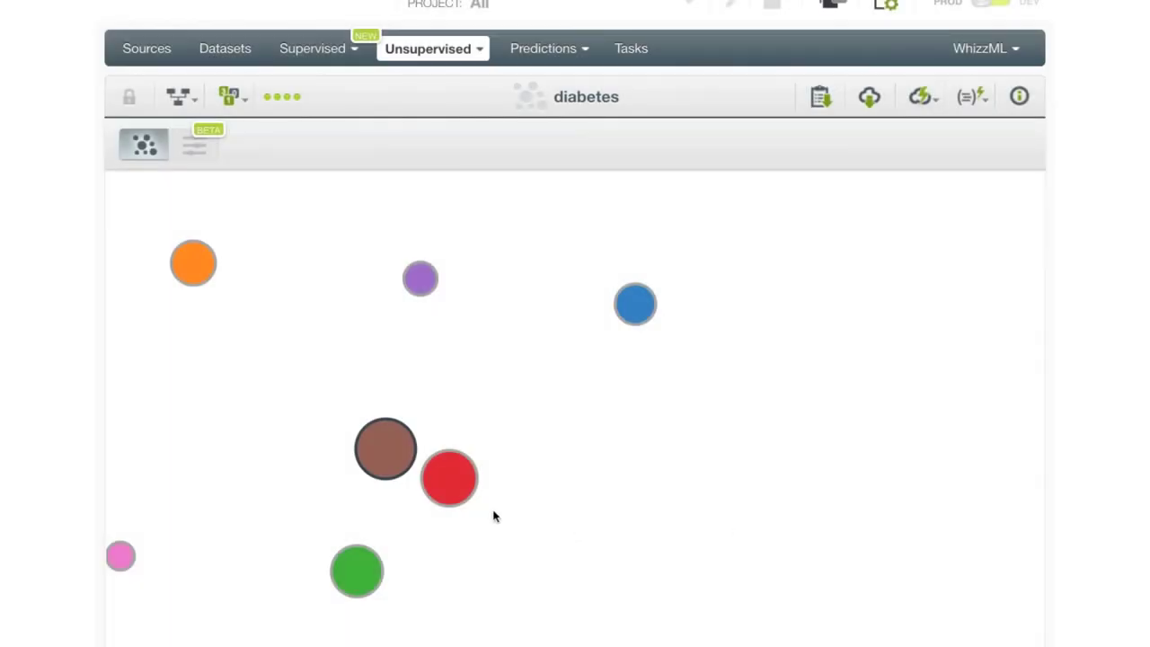
Step: Freeze the view on the "Healthy with large family" cluster and create a dataset from its instances
{"action": "left_click", "coordinate": [372, 559]}
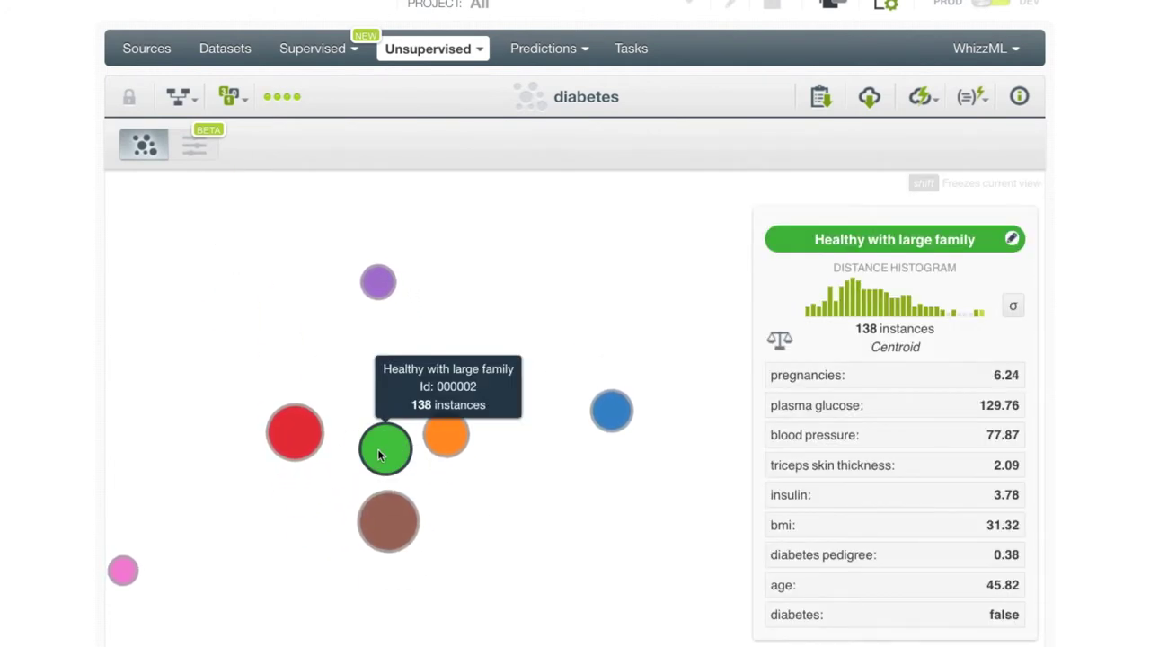
{"action": "key", "text": "shift"}
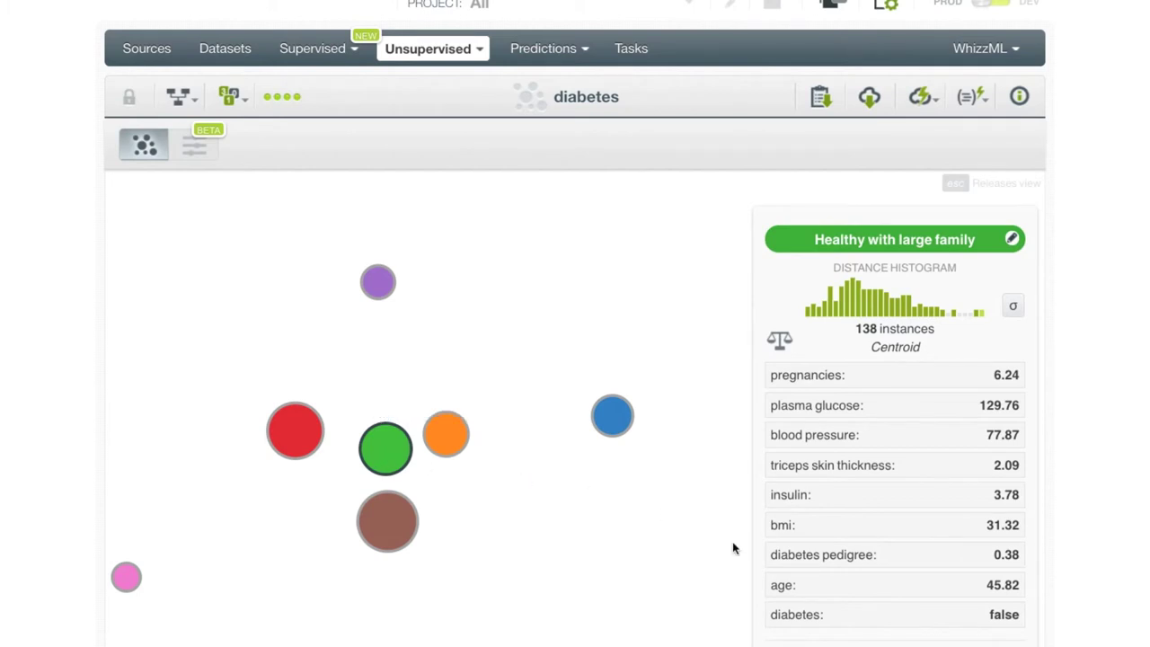
{"action": "mouse_move", "coordinate": [877, 539]}
{"action": "scroll", "coordinate": [876, 539], "scroll_direction": "down", "scroll_amount": 2}
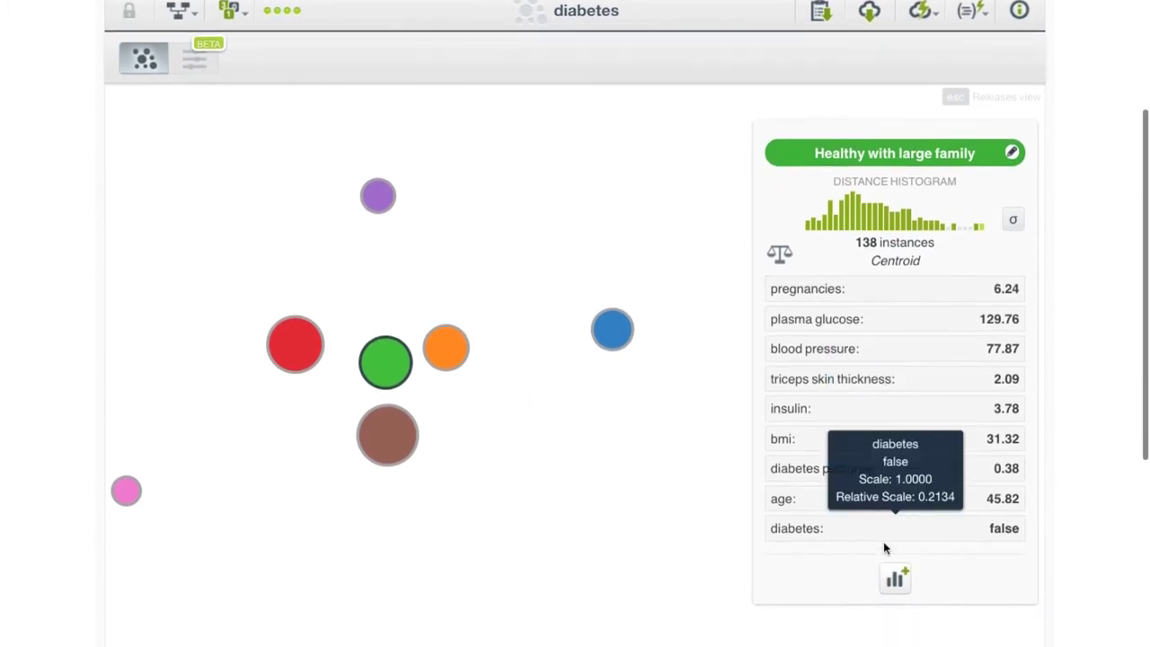
{"action": "left_click", "coordinate": [899, 582]}
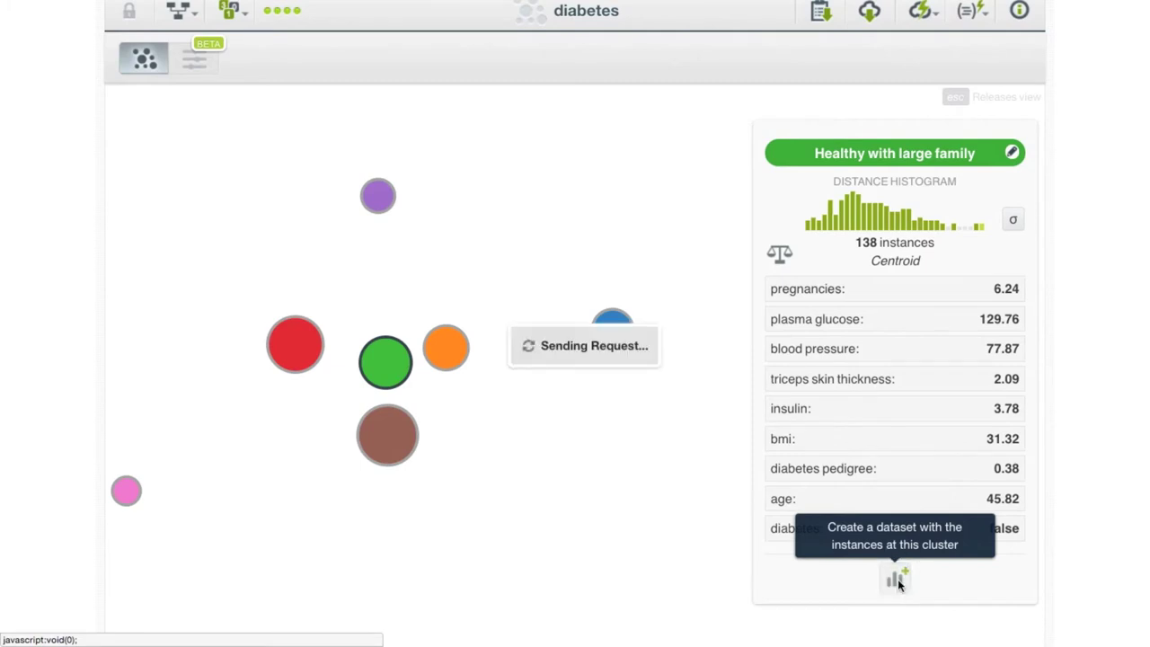
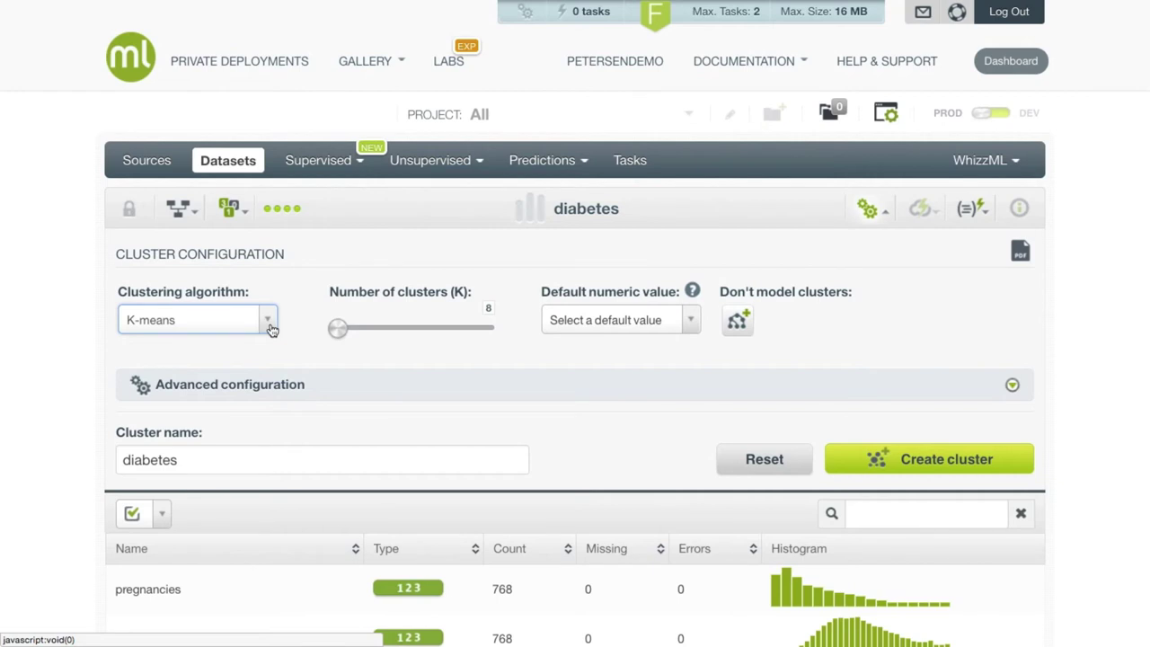
Step: Set the number of clusters (K) to 7 for the K-means algorithm
{"action": "left_click", "coordinate": [460, 310]}
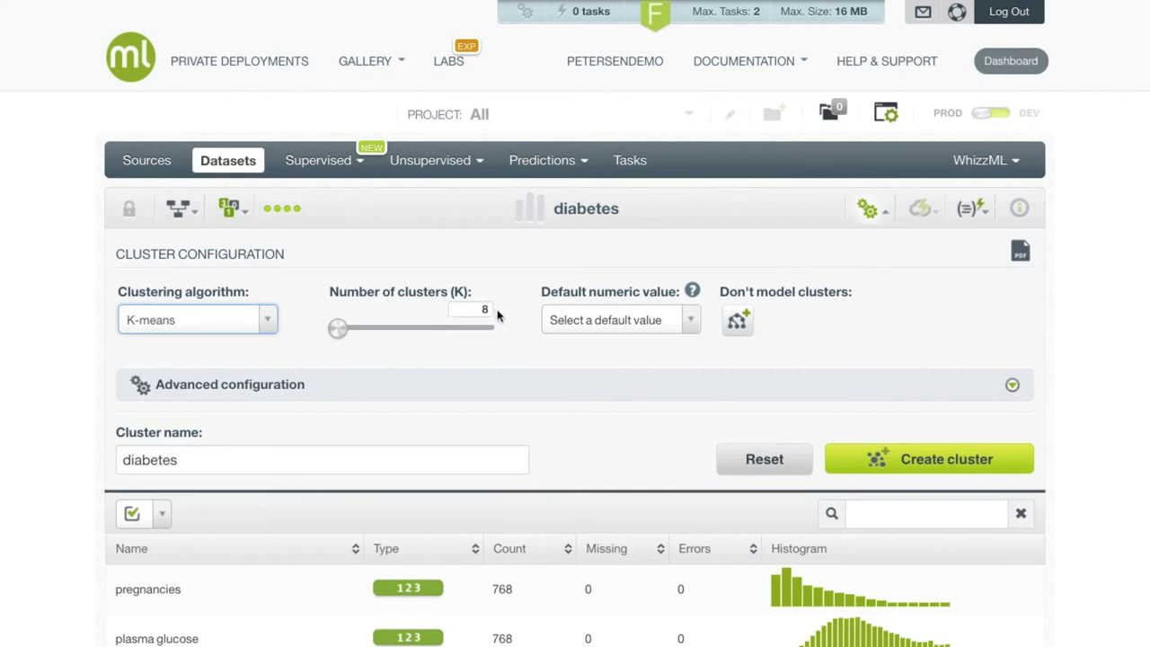
{"action": "key", "text": "BackSpace"}
{"action": "type", "text": "7"}
{"action": "left_click", "coordinate": [480, 308]}
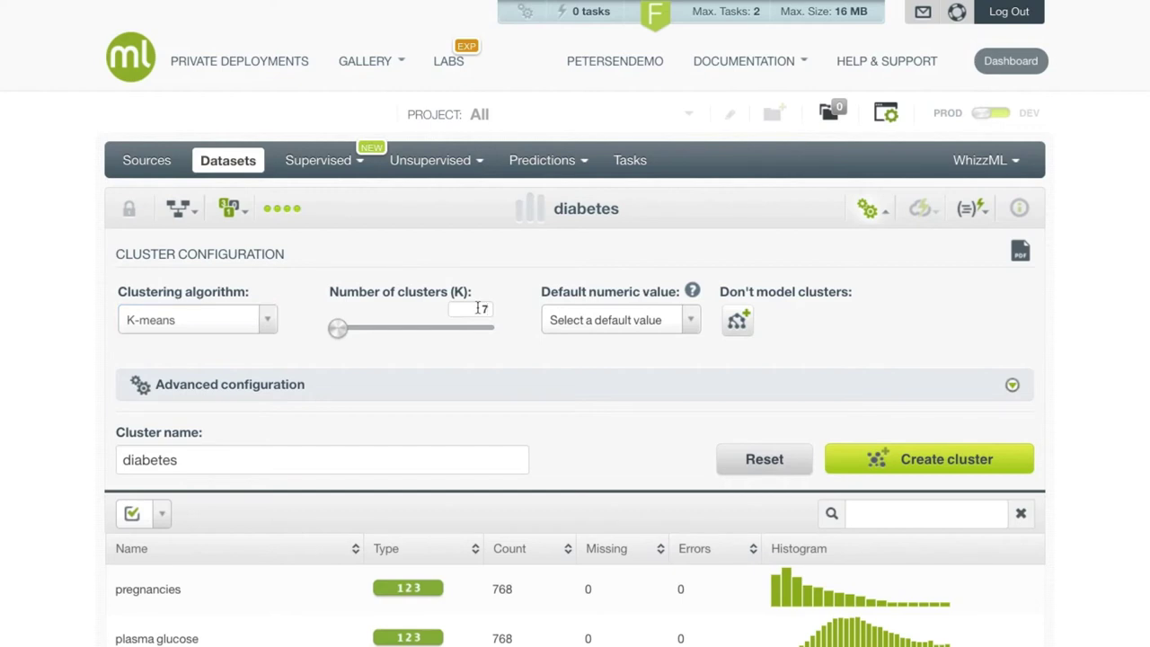
Step: Switch the clustering algorithm to G-means and set its critical value to 2
{"action": "left_click", "coordinate": [172, 328]}
{"action": "left_click", "coordinate": [172, 369]}
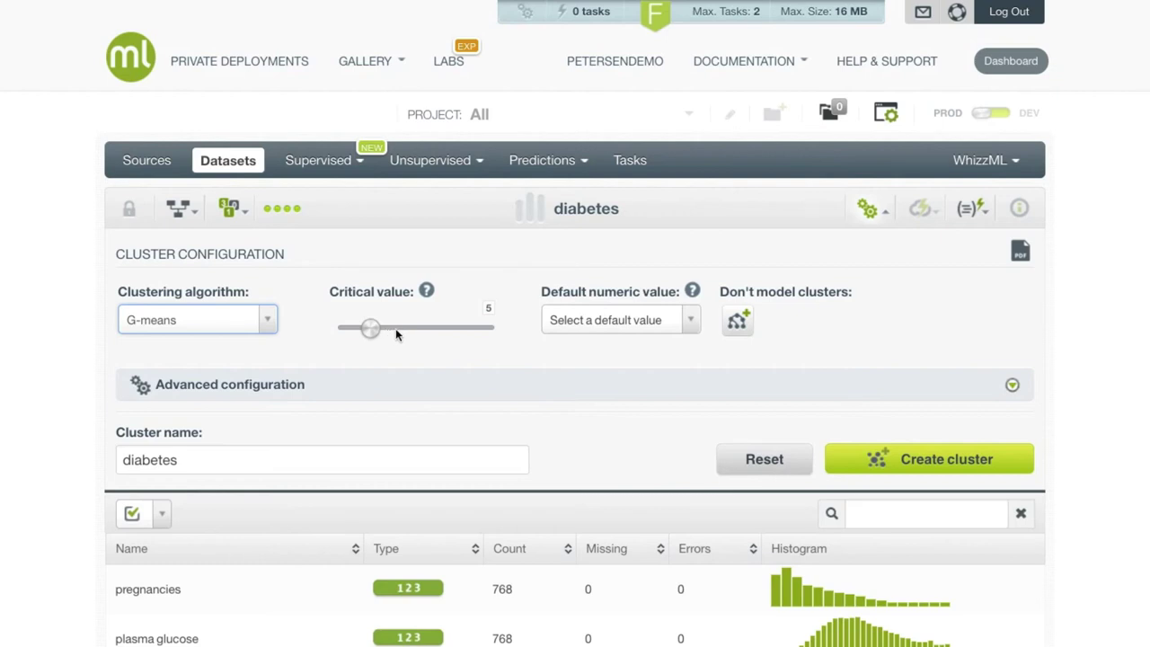
{"action": "left_click_drag", "start_coordinate": [373, 335], "coordinate": [350, 335]}
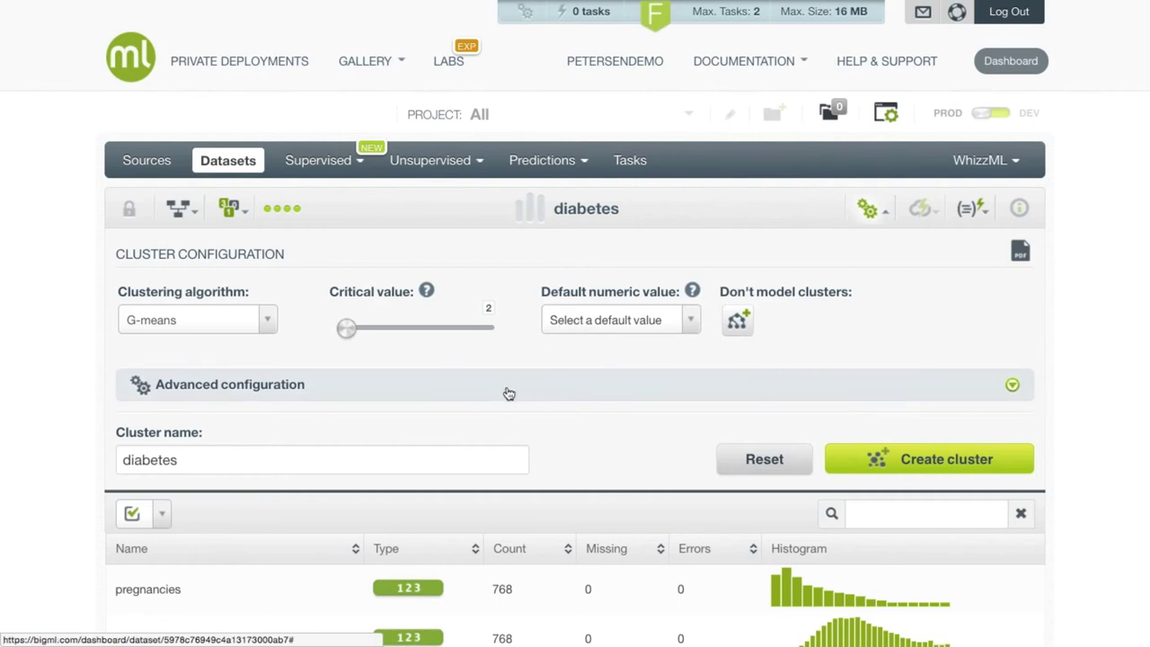
Step: Check the missing-value counts of the dataset fields and the lowest range of the insulin histogram
{"action": "scroll", "coordinate": [509, 393], "scroll_direction": "down", "scroll_amount": 5}
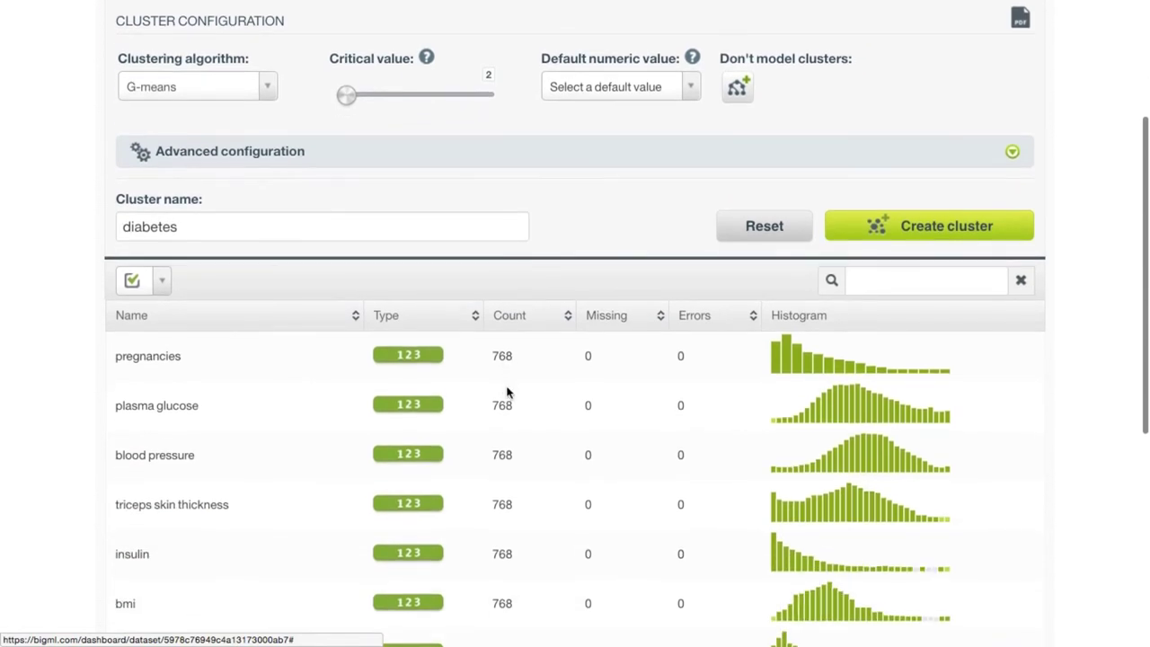
{"action": "scroll", "coordinate": [509, 391], "scroll_direction": "down", "scroll_amount": 1}
{"action": "left_click", "coordinate": [586, 335]}
{"action": "double_click", "coordinate": [586, 385]}
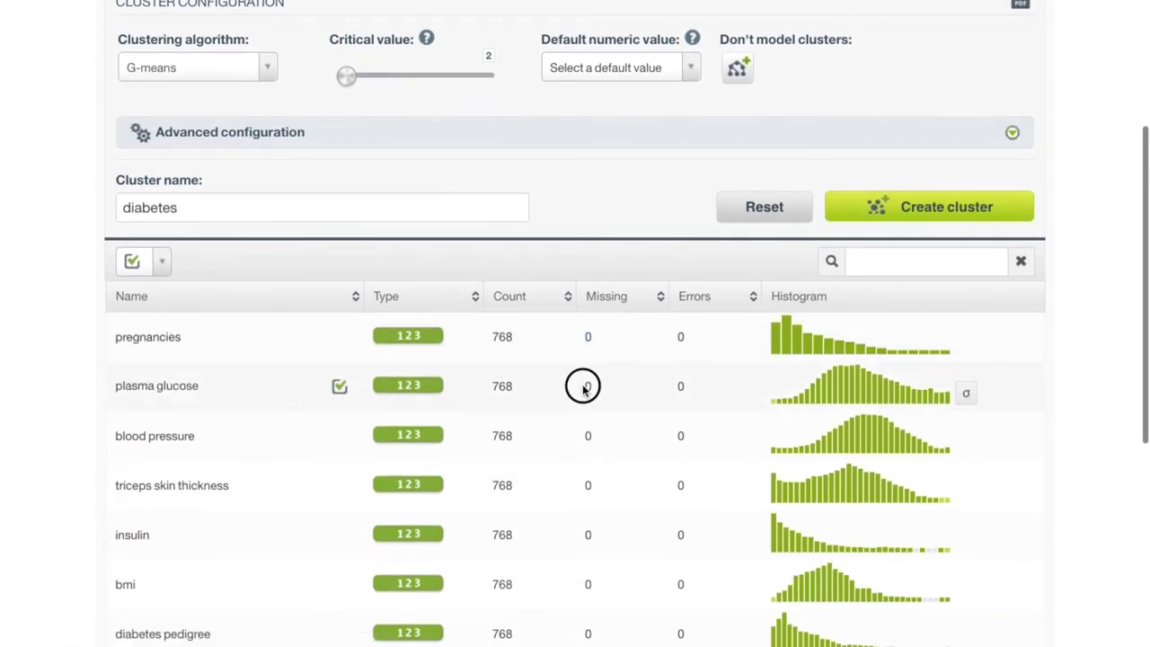
{"action": "scroll", "coordinate": [597, 386], "scroll_direction": "down", "scroll_amount": 5}
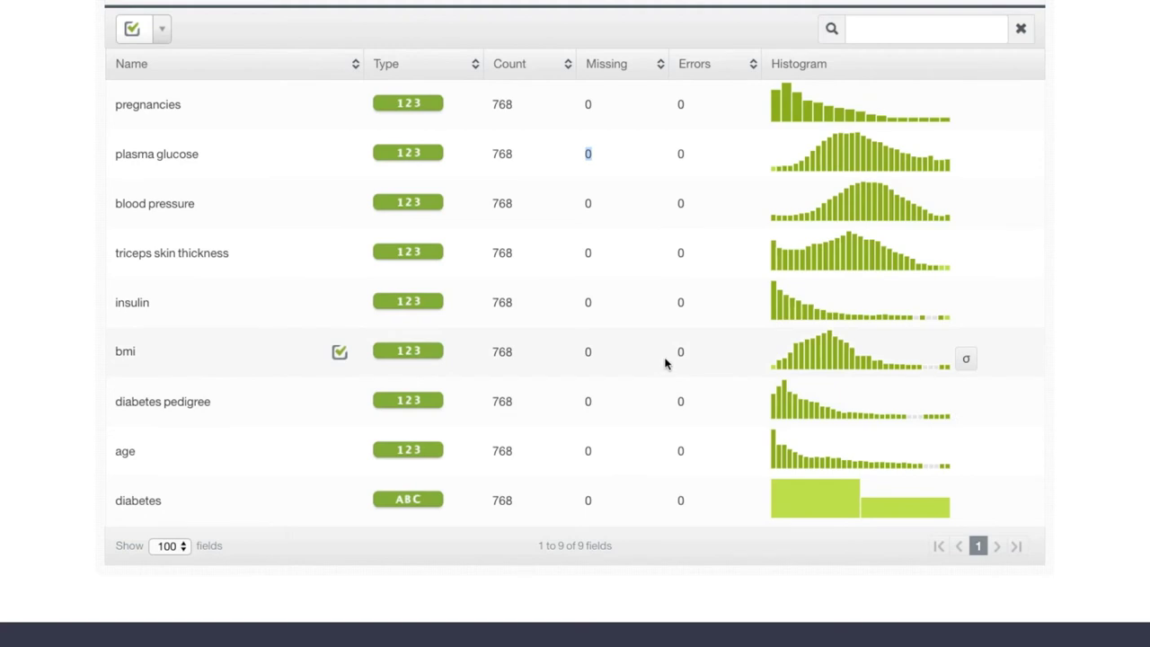
{"action": "mouse_move", "coordinate": [774, 308]}
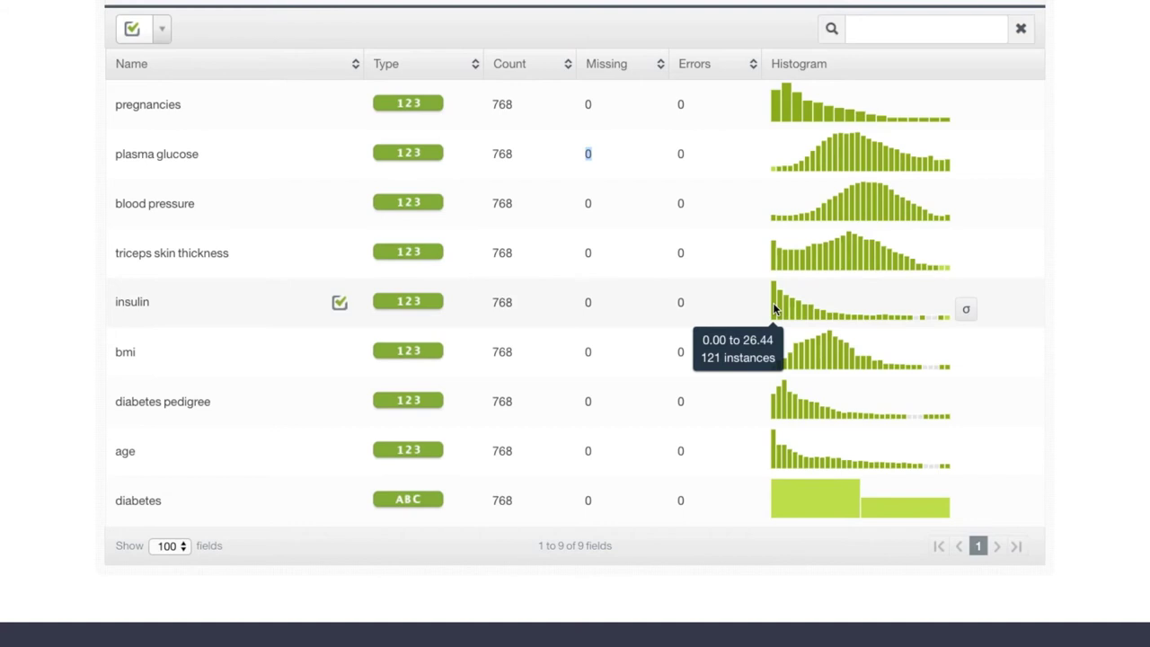
Step: Enable modelling of each cluster, leave the default numeric value unset, and create the diabetes cluster
{"action": "scroll", "coordinate": [774, 309], "scroll_direction": "up", "scroll_amount": 5}
{"action": "left_click", "coordinate": [611, 320]}
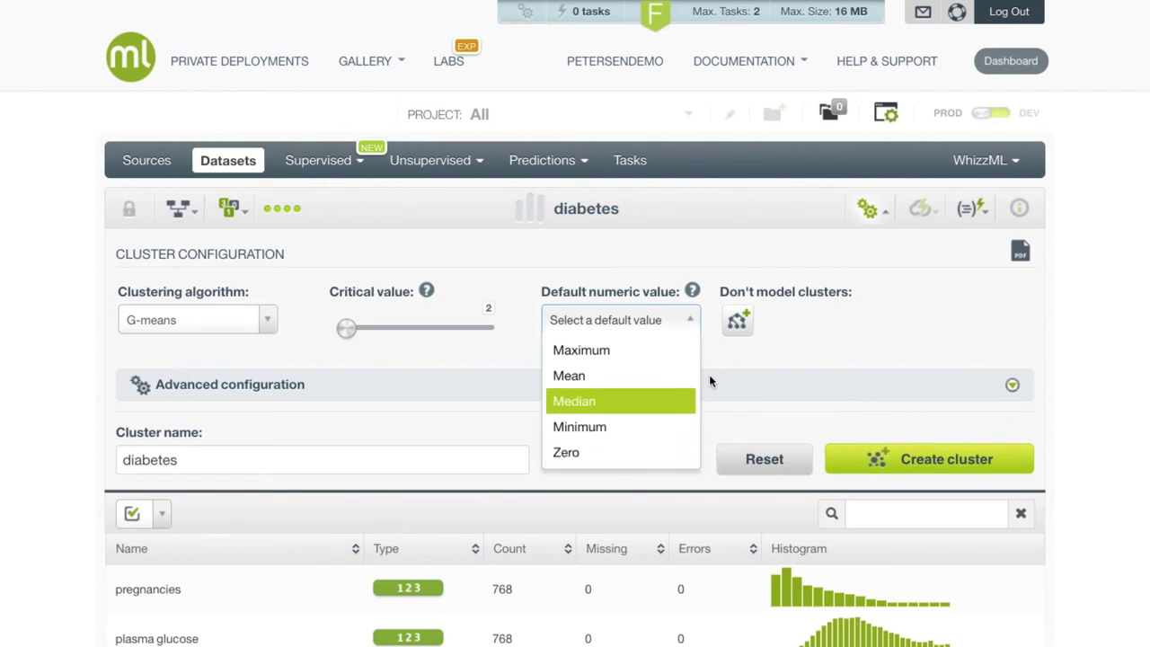
{"action": "left_click", "coordinate": [748, 327]}
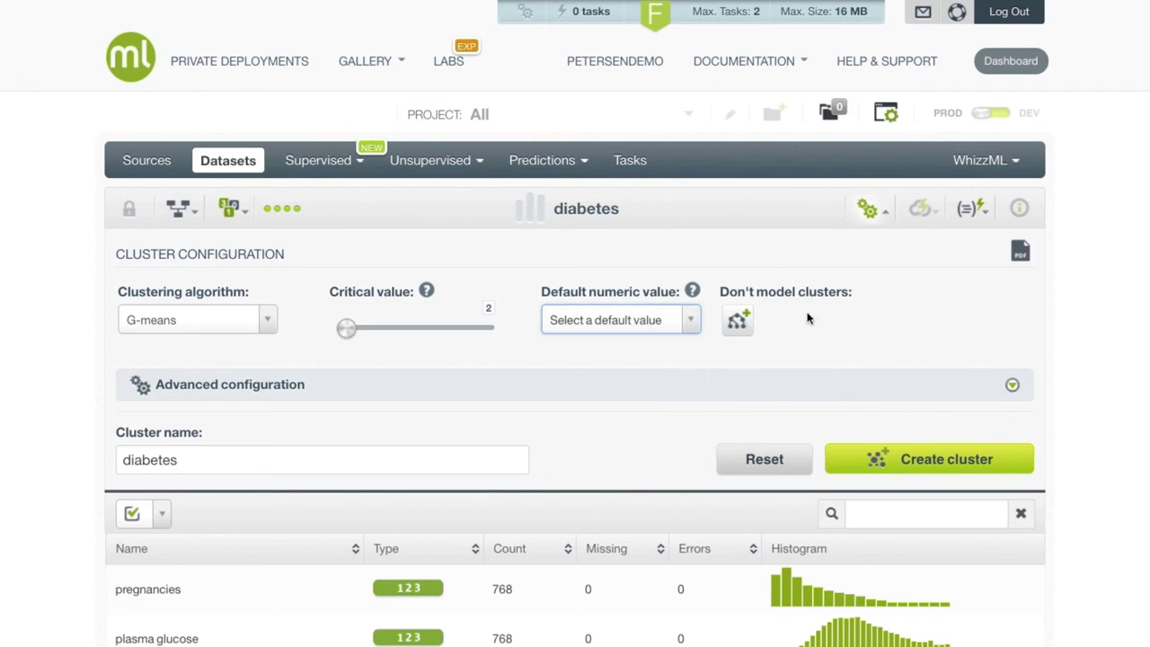
{"action": "left_click", "coordinate": [737, 332]}
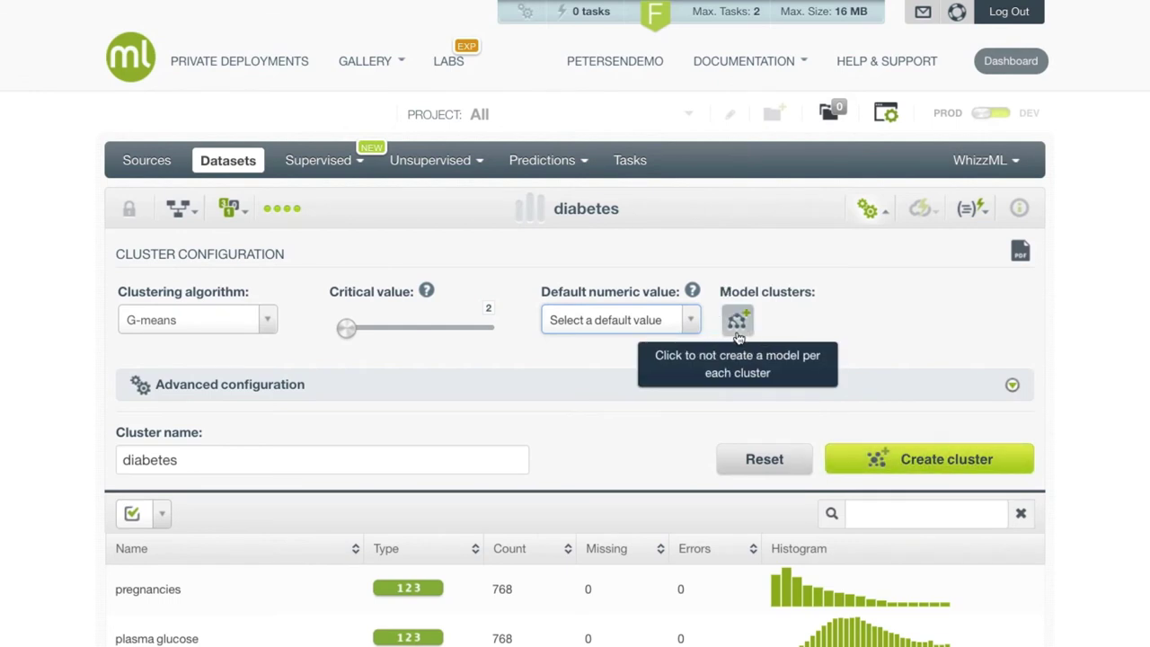
{"action": "left_click", "coordinate": [974, 459]}
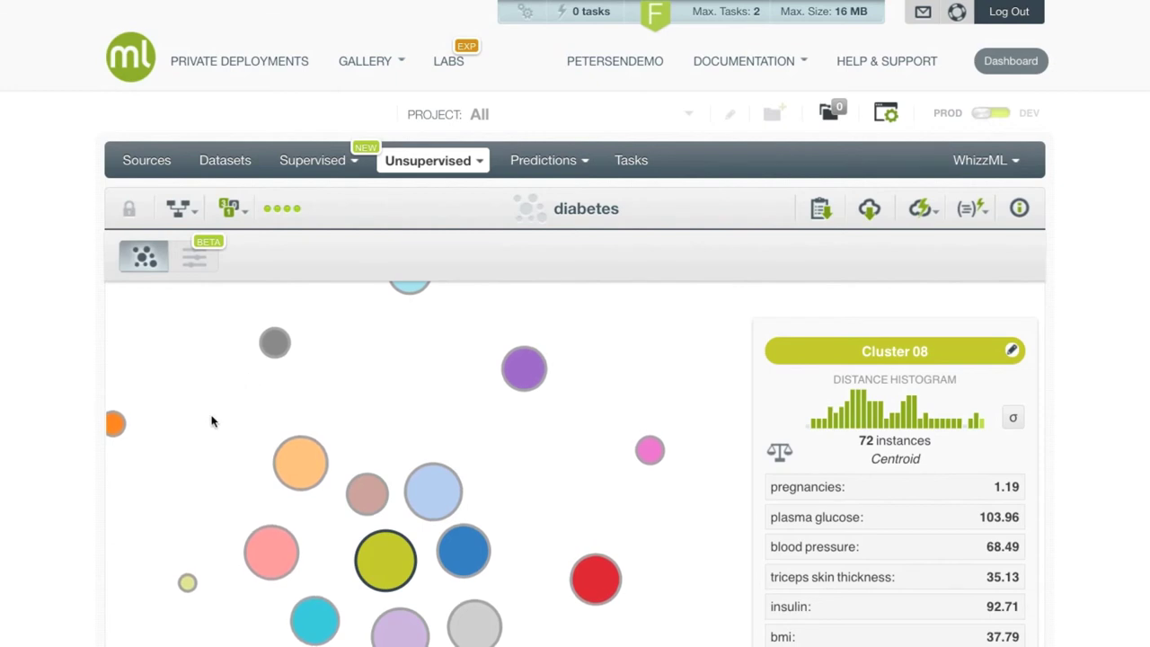
Step: Check the number of centroids in the G-means cluster summary report and close the report
{"action": "scroll", "coordinate": [212, 421], "scroll_direction": "down", "scroll_amount": 2}
{"action": "scroll", "coordinate": [213, 422], "scroll_direction": "down", "scroll_amount": 3}
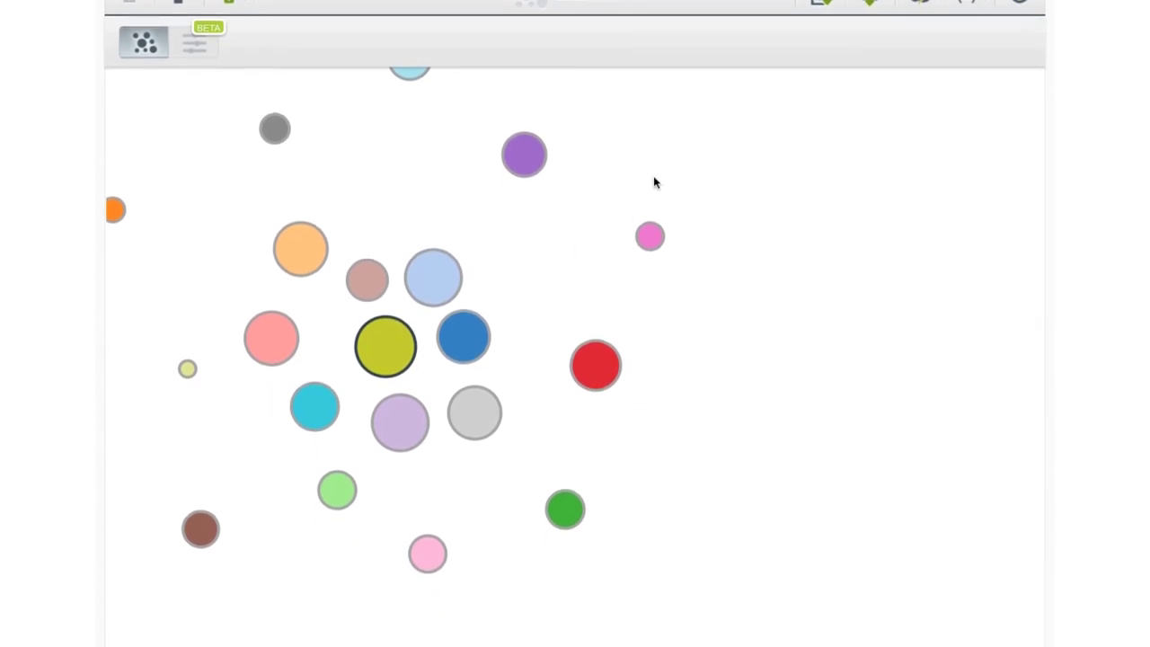
{"action": "scroll", "coordinate": [682, 173], "scroll_direction": "up", "scroll_amount": 2}
{"action": "left_click", "coordinate": [808, 72]}
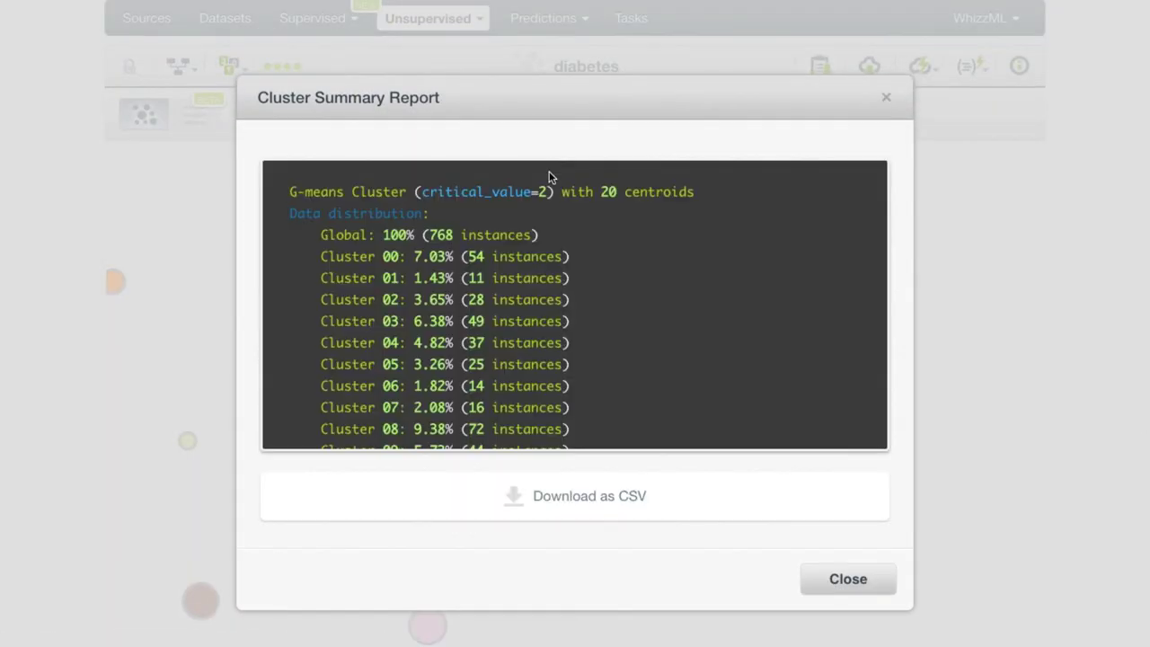
{"action": "left_click_drag", "start_coordinate": [564, 192], "coordinate": [694, 190]}
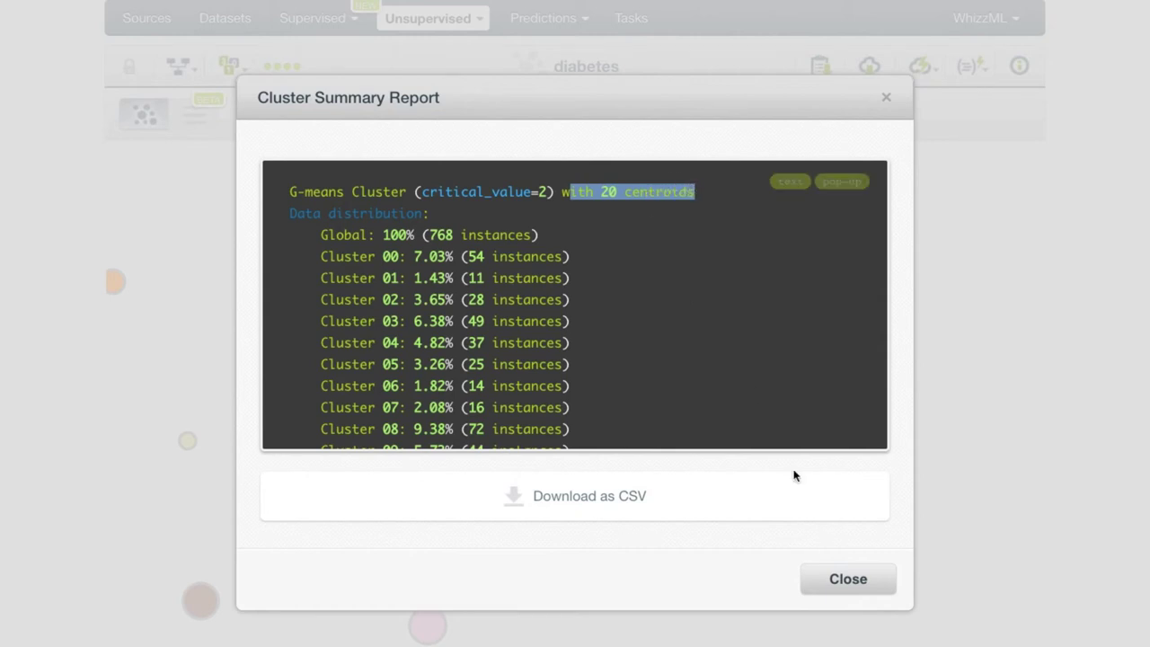
{"action": "left_click", "coordinate": [829, 576]}
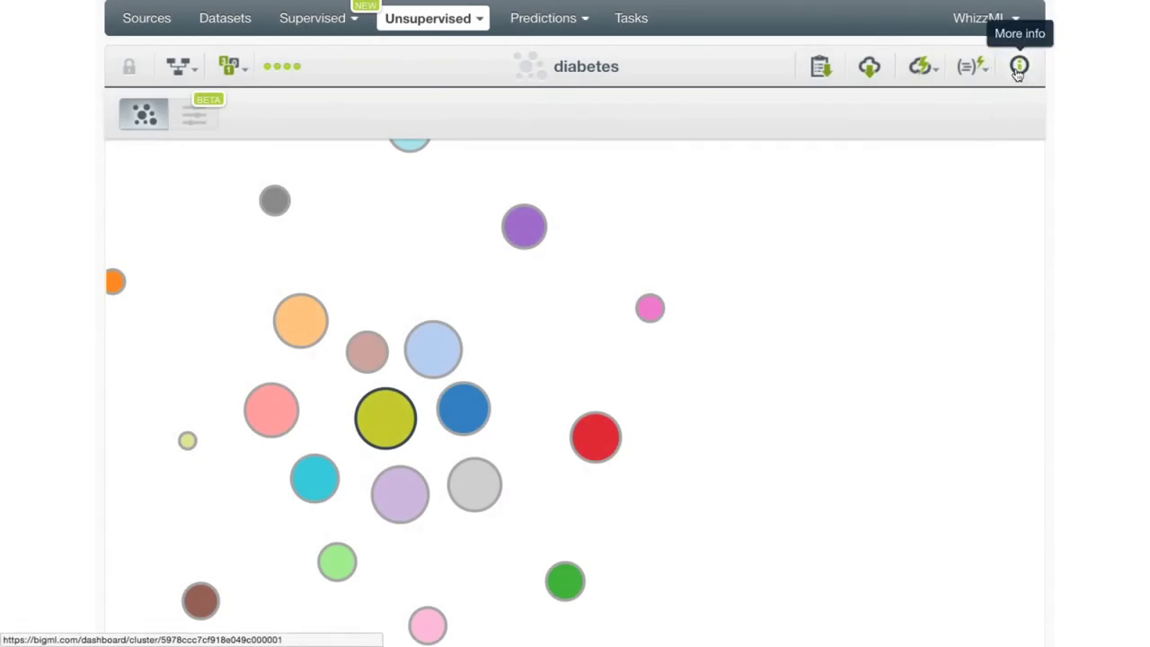
Step: Look up the K value in the diabetes cluster's details and close the information section
{"action": "left_click", "coordinate": [1018, 66]}
{"action": "left_click", "coordinate": [500, 120]}
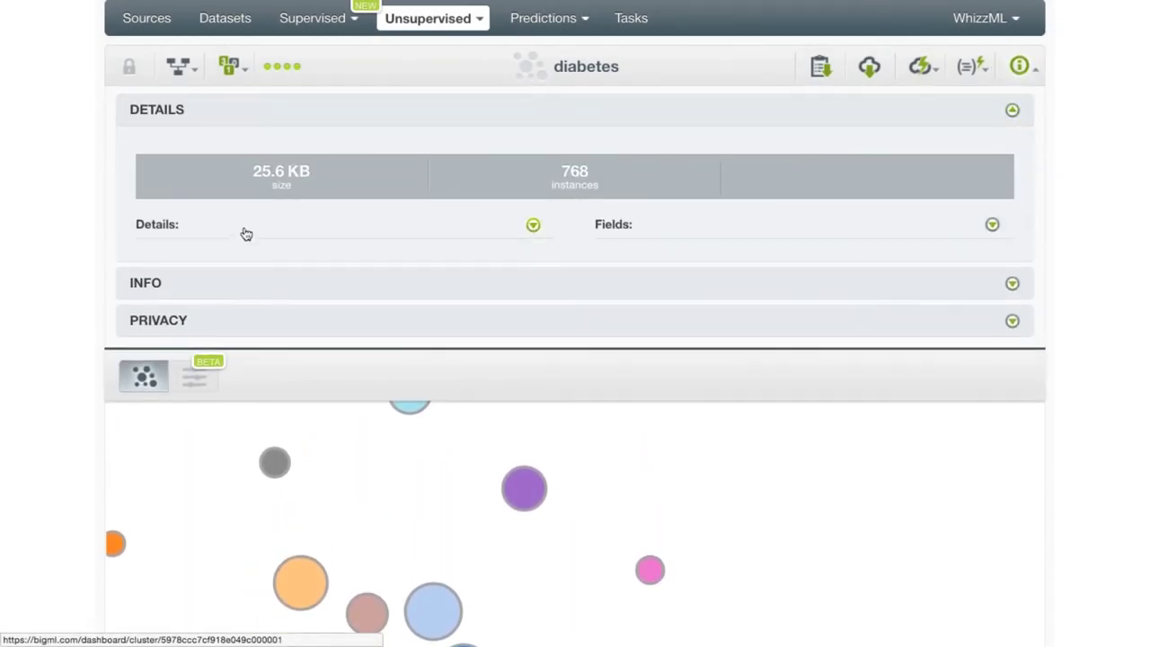
{"action": "left_click_drag", "start_coordinate": [260, 367], "coordinate": [287, 372]}
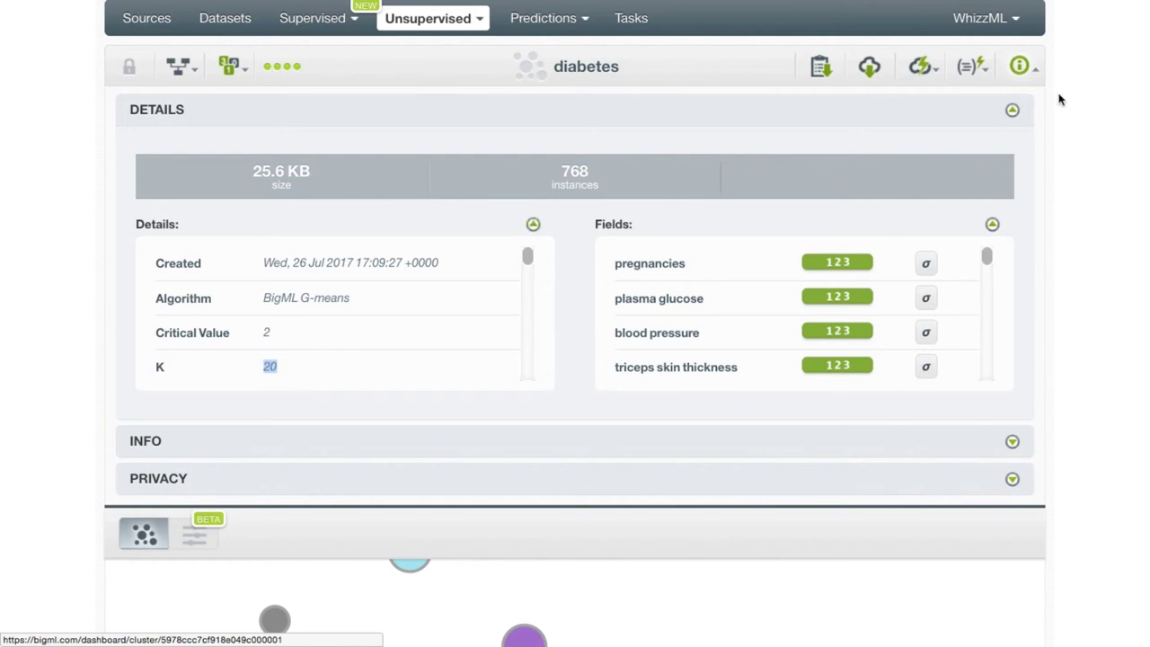
{"action": "left_click", "coordinate": [1019, 71]}
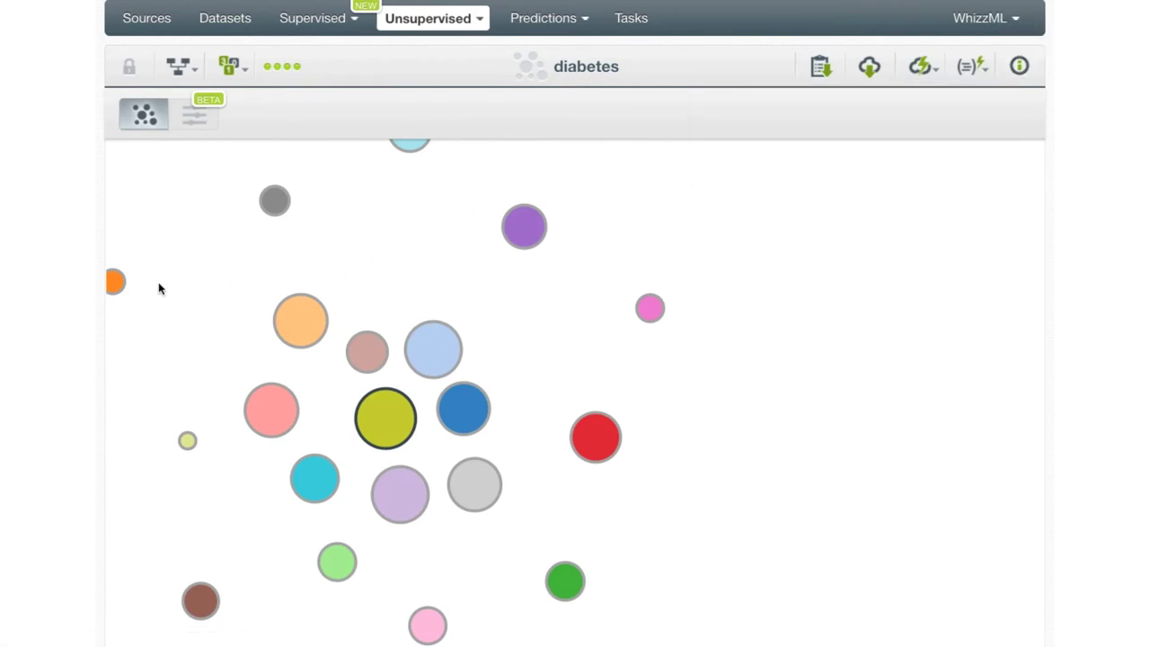
Step: Freeze the view on Cluster 01, create a model of it, and inspect the prediction paths of its "false" leaves
{"action": "left_click", "coordinate": [114, 283]}
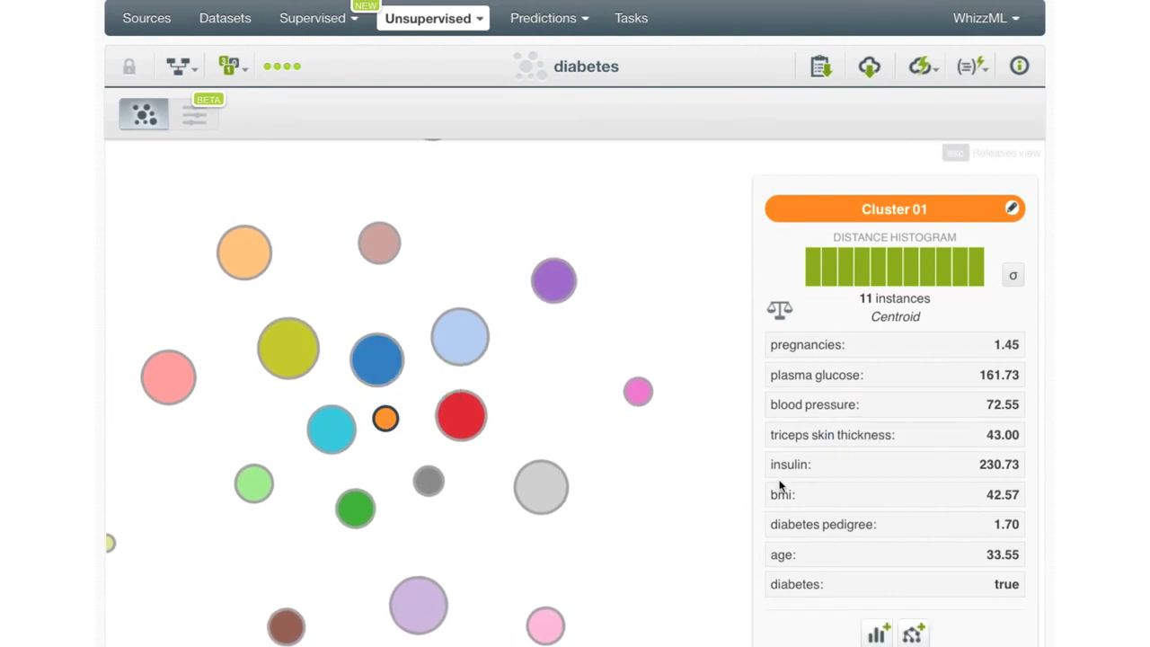
{"action": "scroll", "coordinate": [780, 485], "scroll_direction": "down", "scroll_amount": 1}
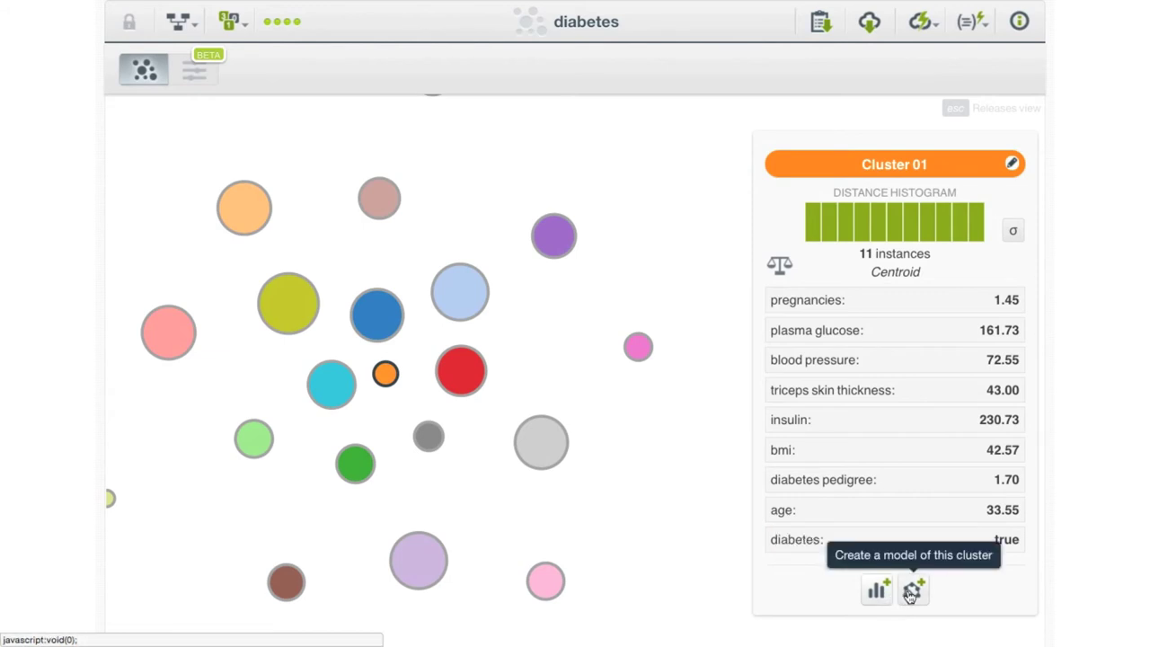
{"action": "left_click", "coordinate": [911, 592]}
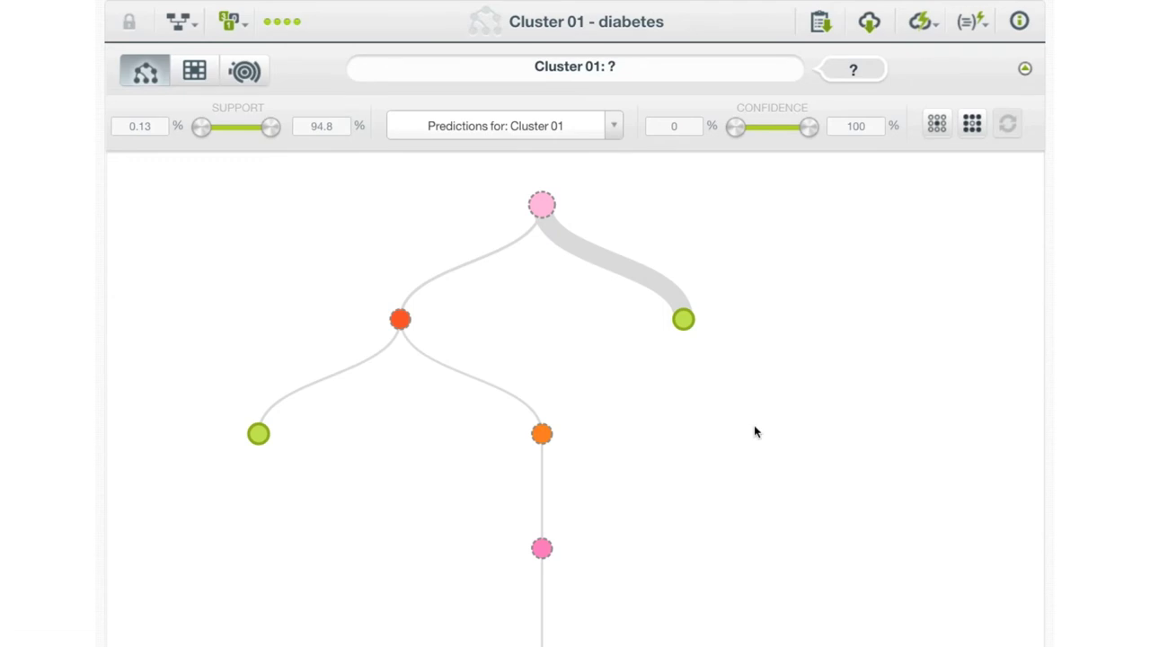
{"action": "mouse_move", "coordinate": [683, 324]}
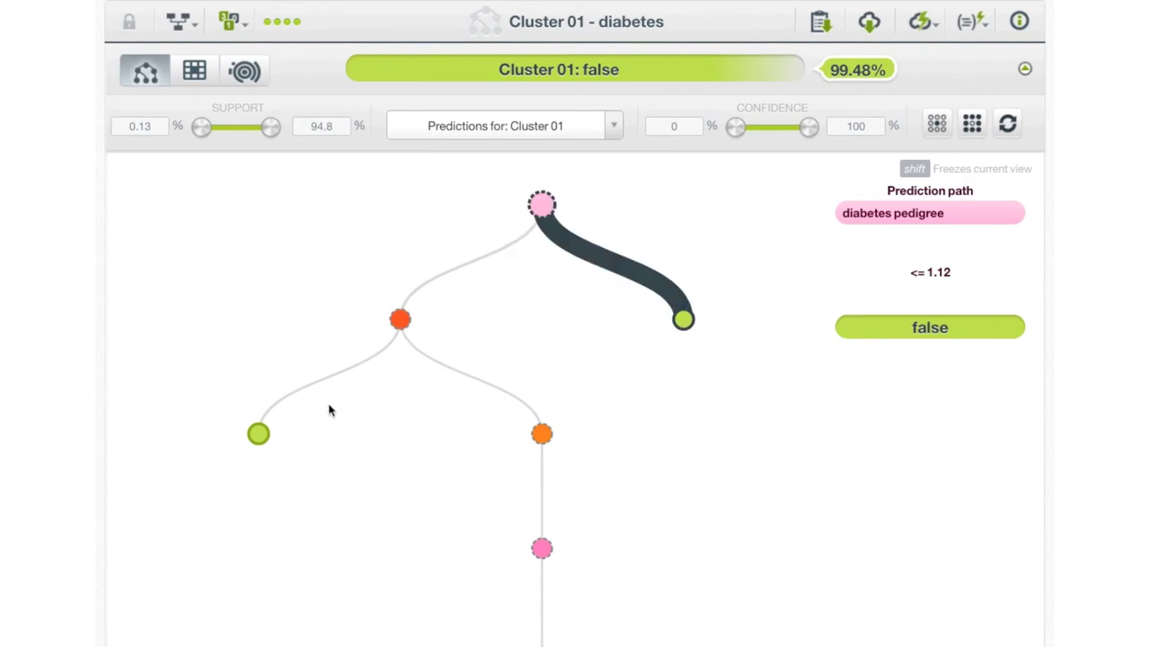
{"action": "mouse_move", "coordinate": [259, 435]}
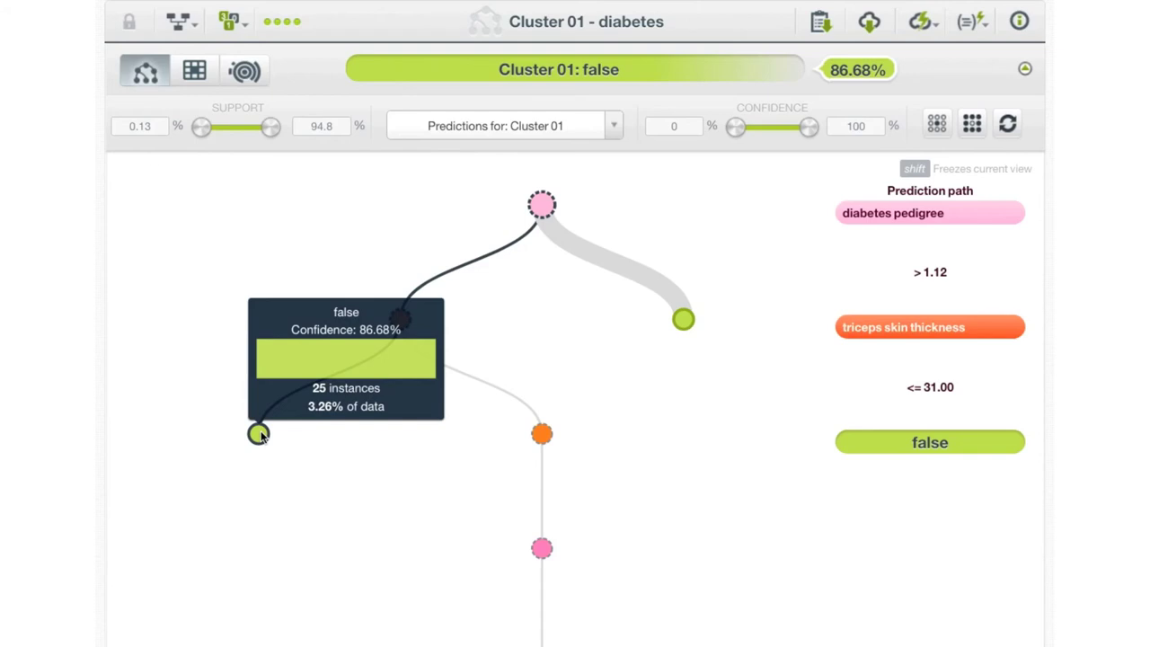
Step: Return from the model to the diabetes cluster and rename Cluster 01 as "High pedigree and TST"
{"action": "mouse_move", "coordinate": [197, 34]}
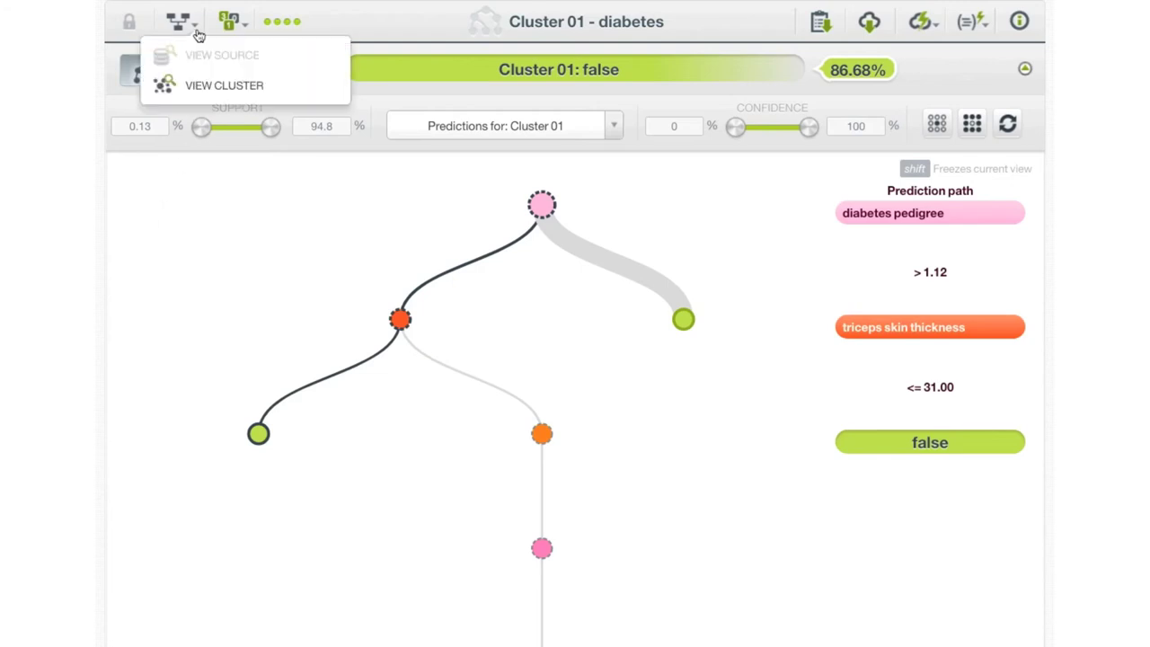
{"action": "left_click", "coordinate": [212, 85]}
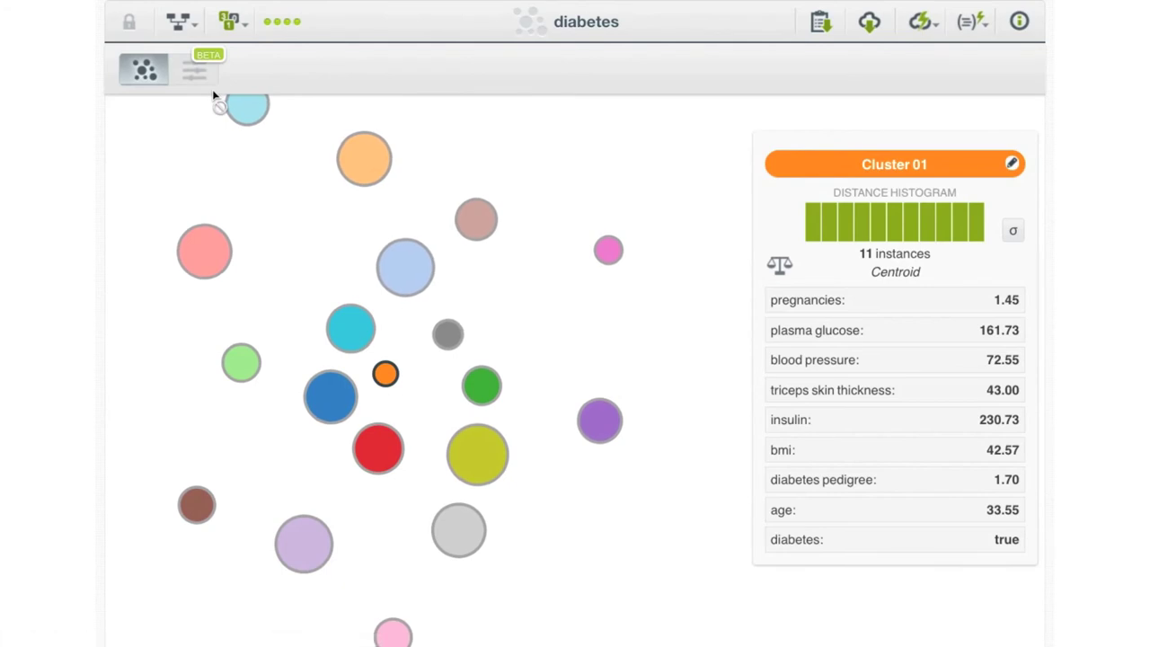
{"action": "left_click", "coordinate": [395, 370]}
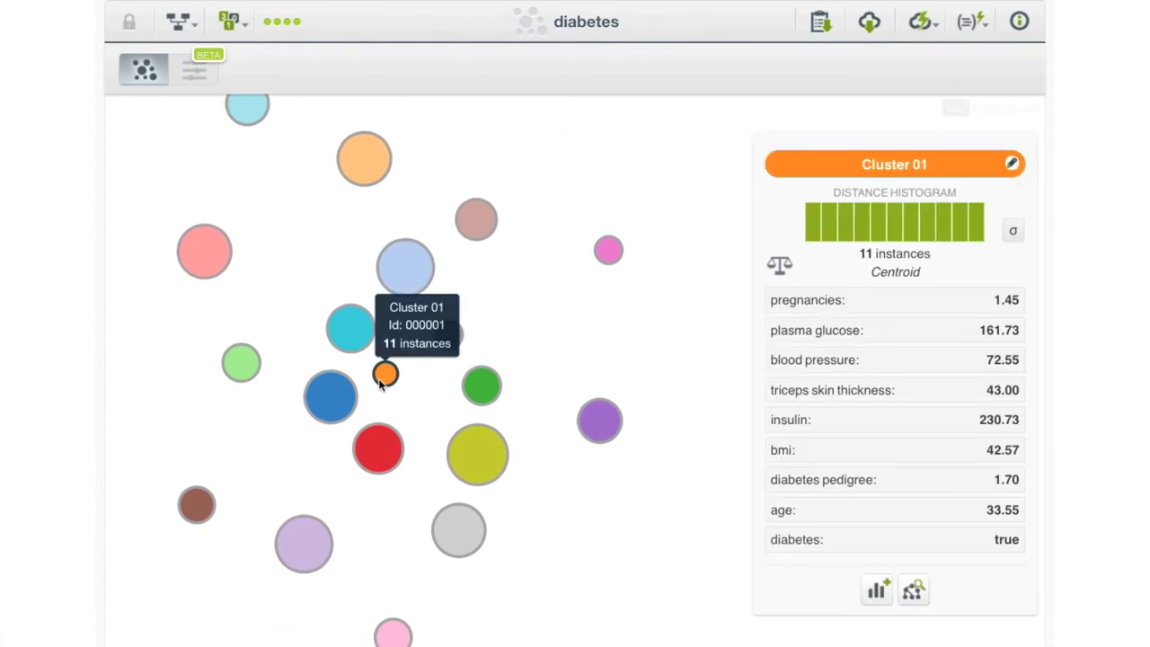
{"action": "left_click", "coordinate": [1010, 165]}
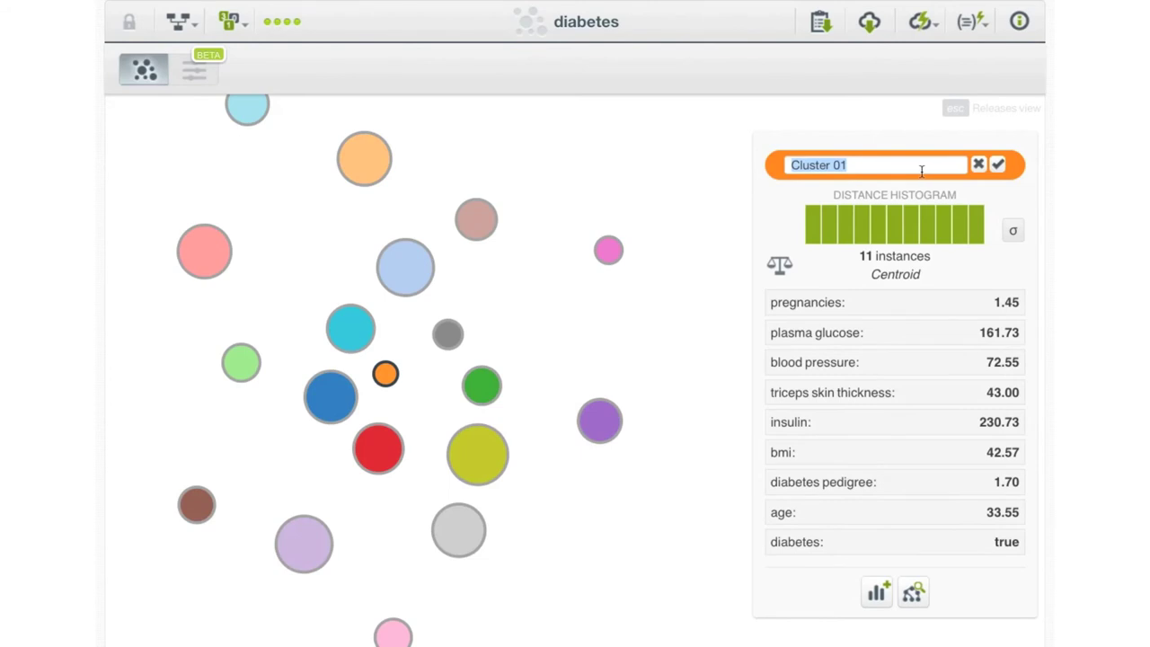
{"action": "type", "text": "High pedigree and TST"}
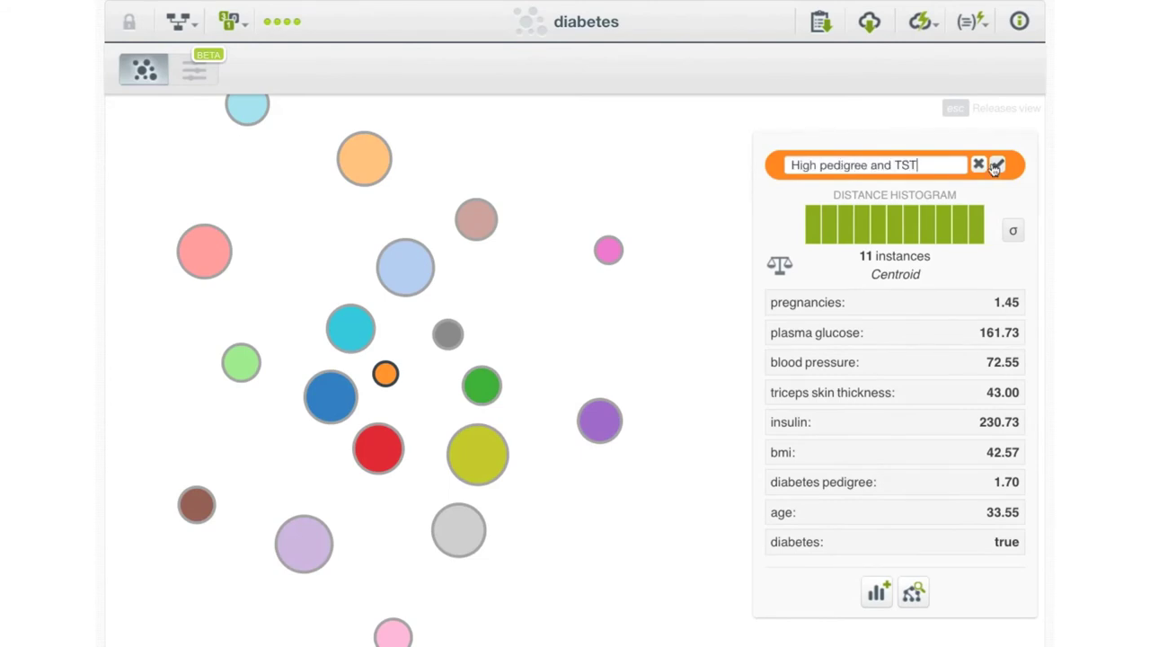
{"action": "left_click", "coordinate": [992, 164]}
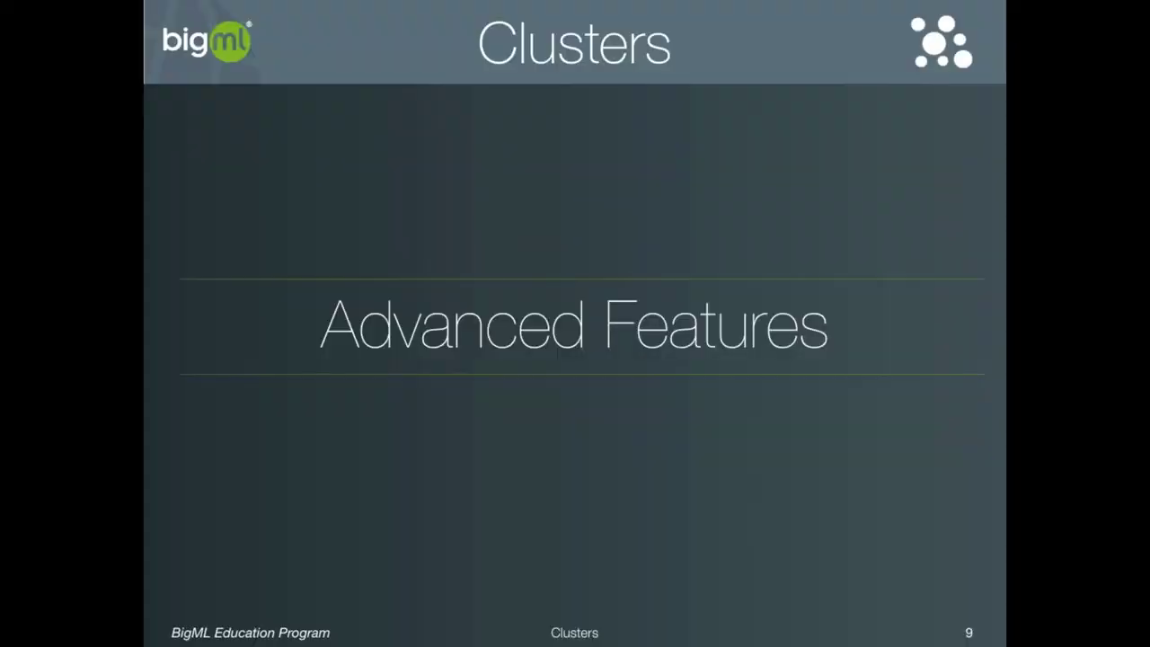
{"action": "key", "text": "Right"}
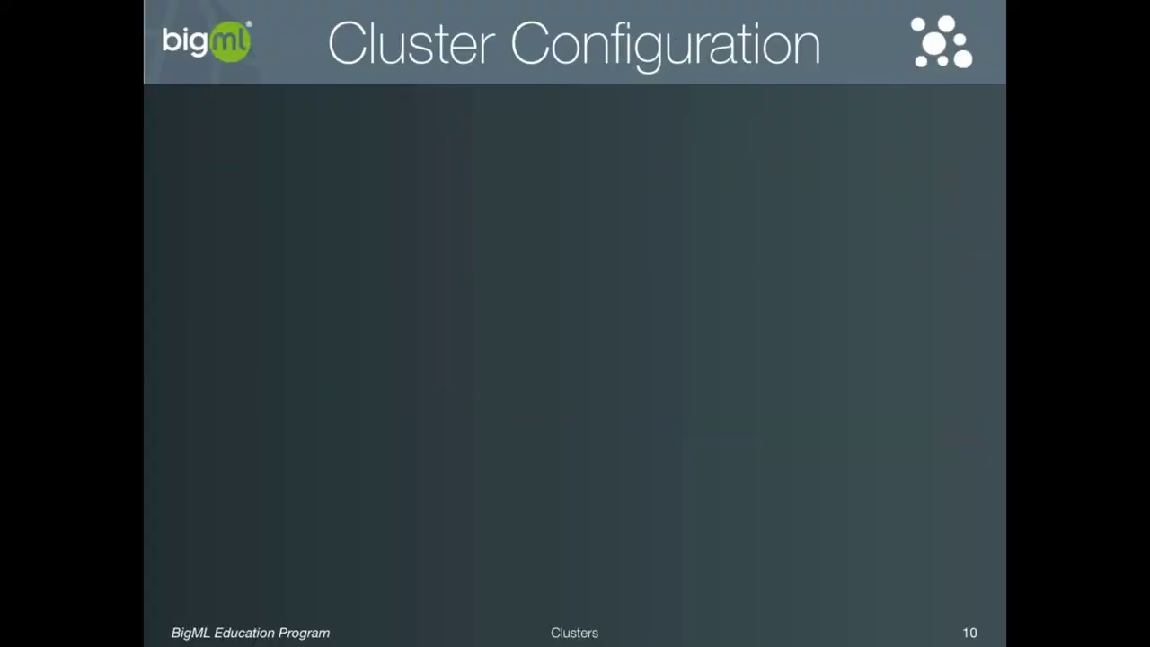
{"action": "key", "text": "Right"}
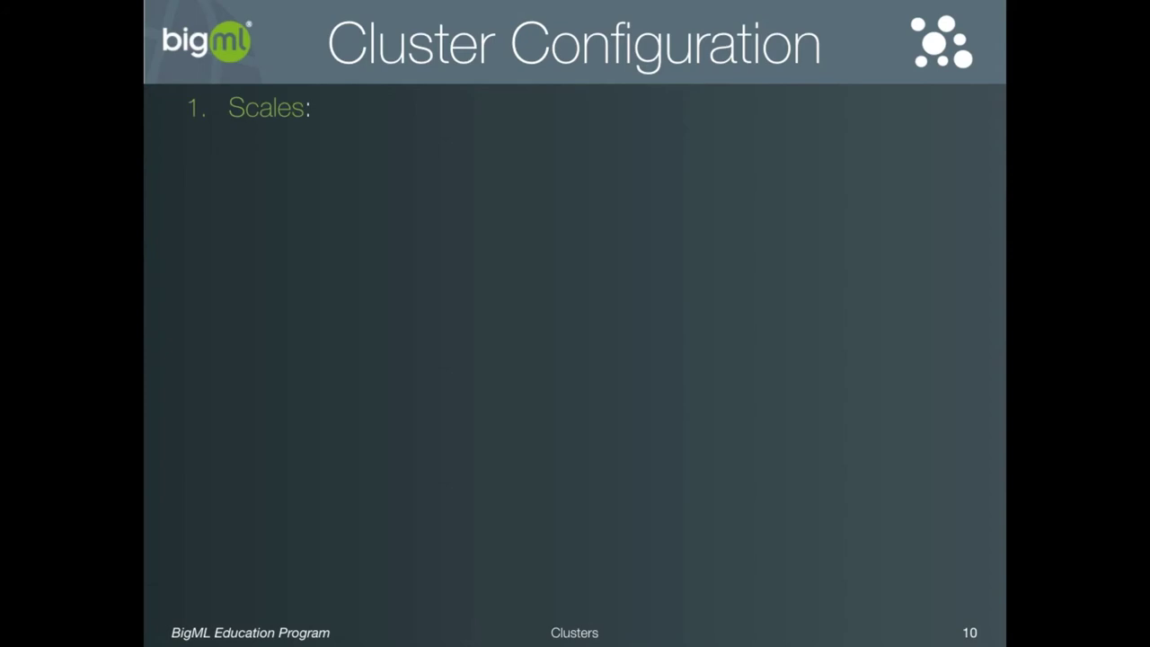
{"action": "key", "text": "Right"}
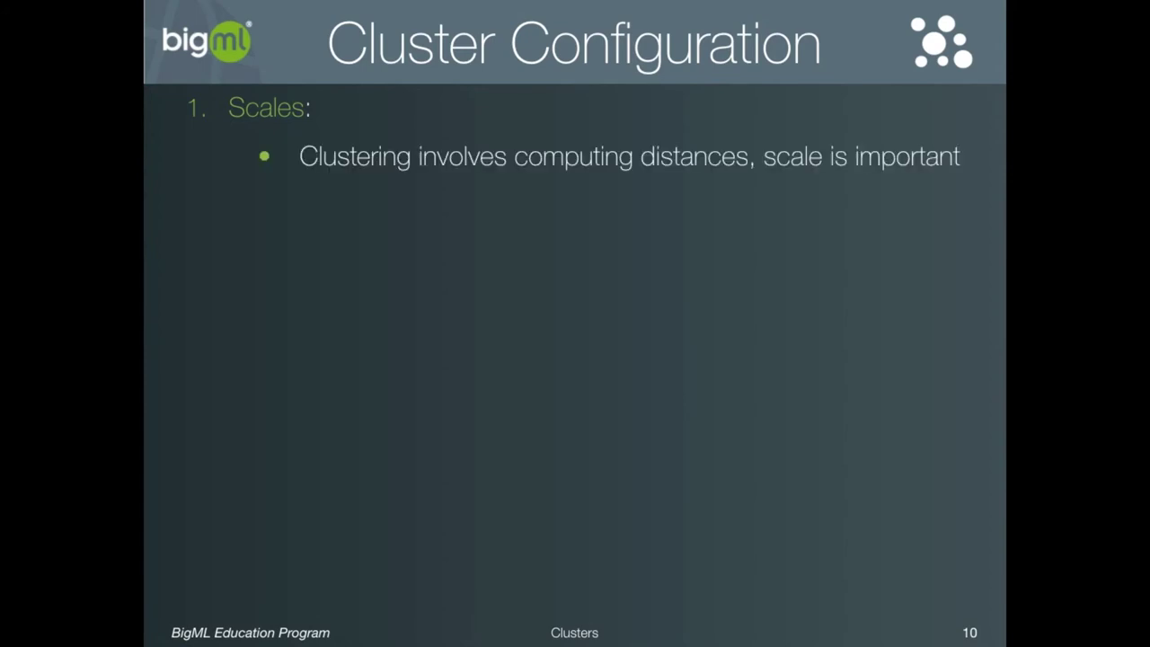
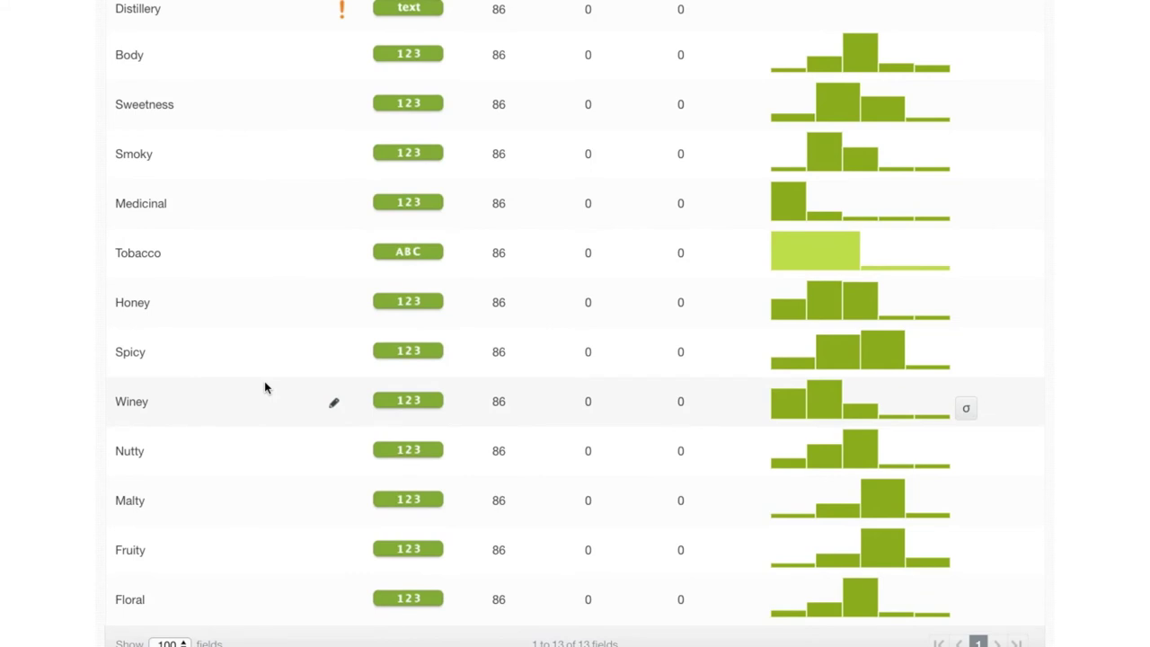
Step: Review the fields of the whiskies dataset and create a 1-click cluster from it
{"action": "scroll", "coordinate": [265, 387], "scroll_direction": "down", "scroll_amount": 2}
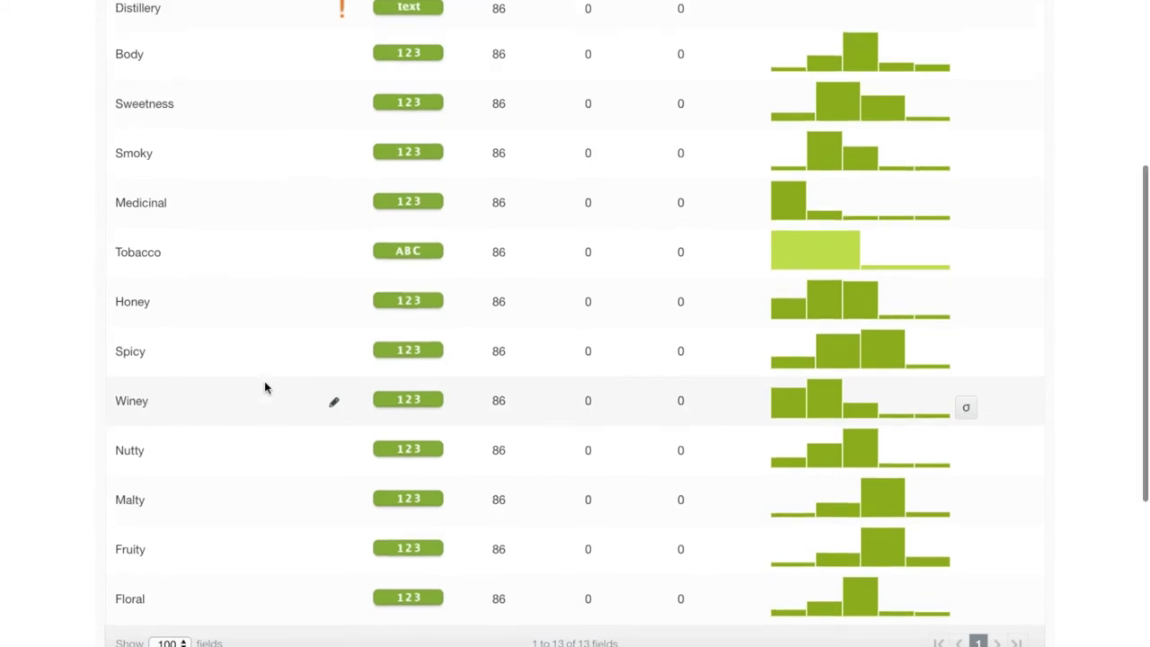
{"action": "scroll", "coordinate": [264, 381], "scroll_direction": "up", "scroll_amount": 5}
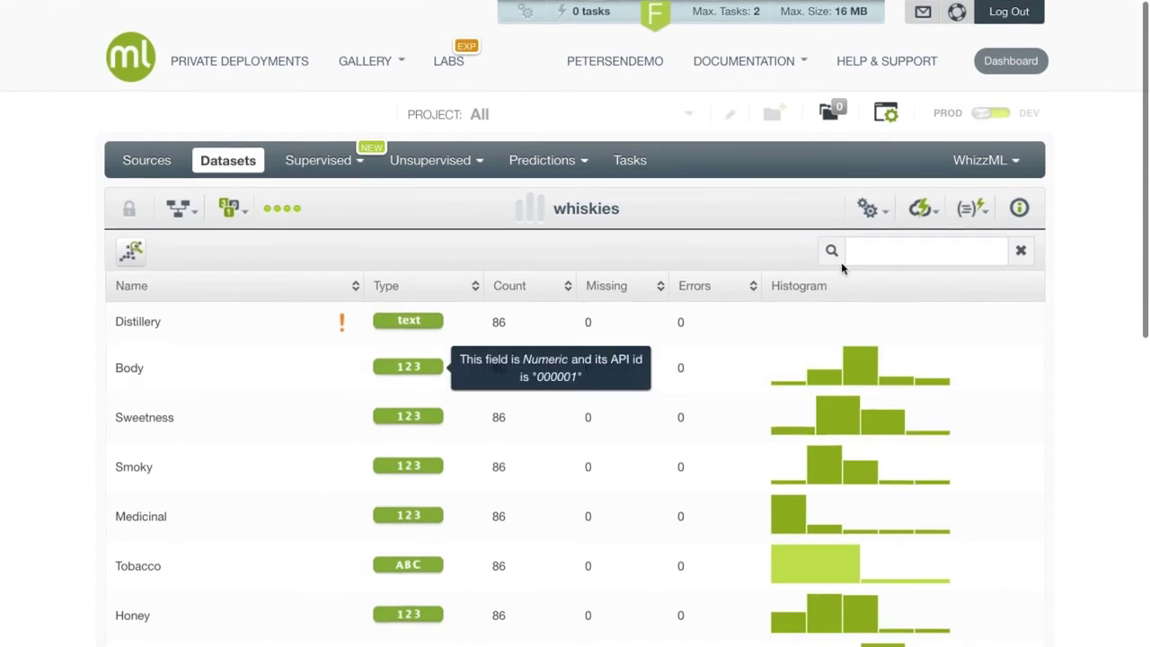
{"action": "left_click", "coordinate": [920, 207]}
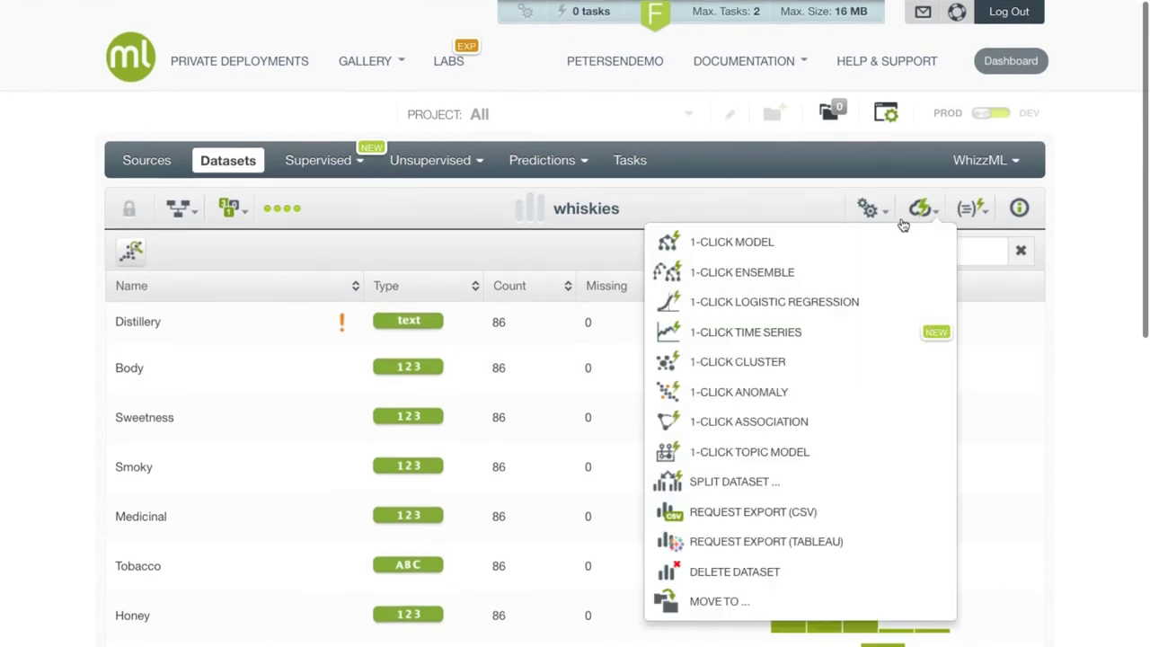
{"action": "left_click", "coordinate": [885, 359]}
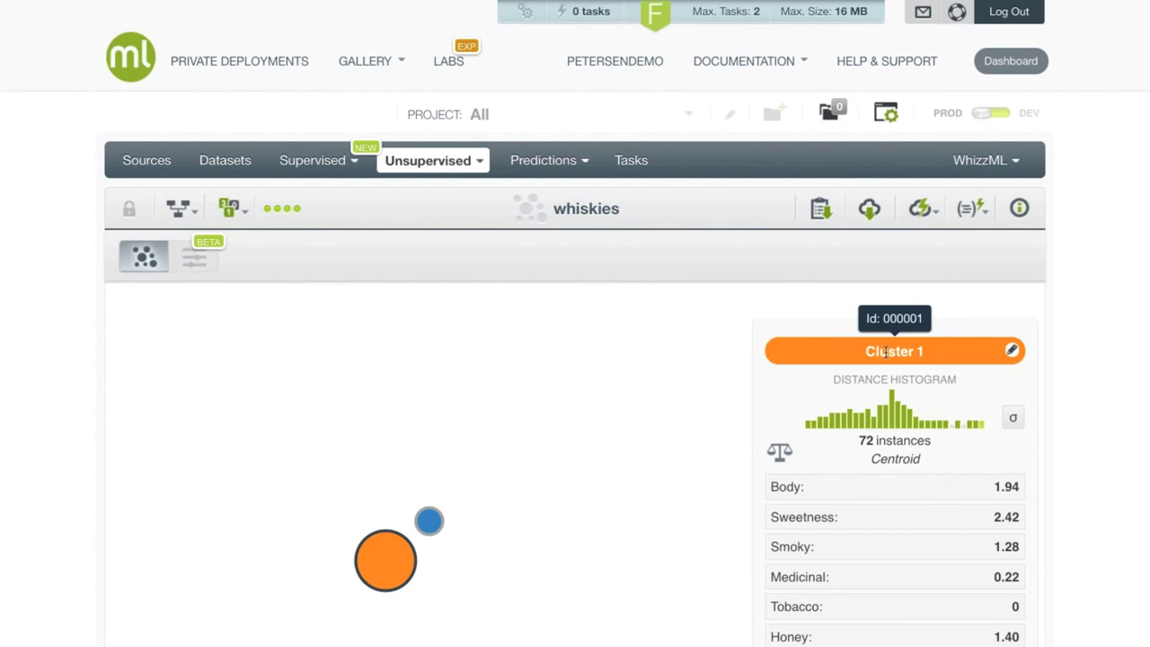
{"action": "scroll", "coordinate": [521, 410], "scroll_direction": "down", "scroll_amount": 1}
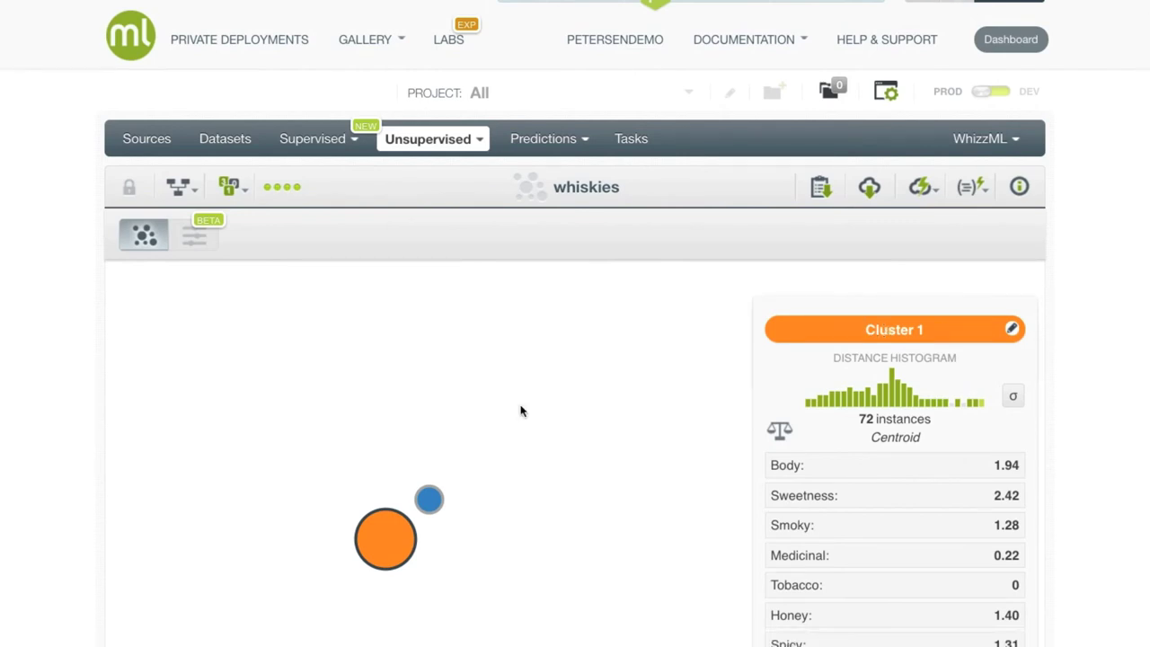
Step: Look over the whiskies cluster's centroid and return to the cluster configuration of the whiskies dataset
{"action": "scroll", "coordinate": [521, 411], "scroll_direction": "down", "scroll_amount": 1}
{"action": "scroll", "coordinate": [521, 411], "scroll_direction": "down", "scroll_amount": 2}
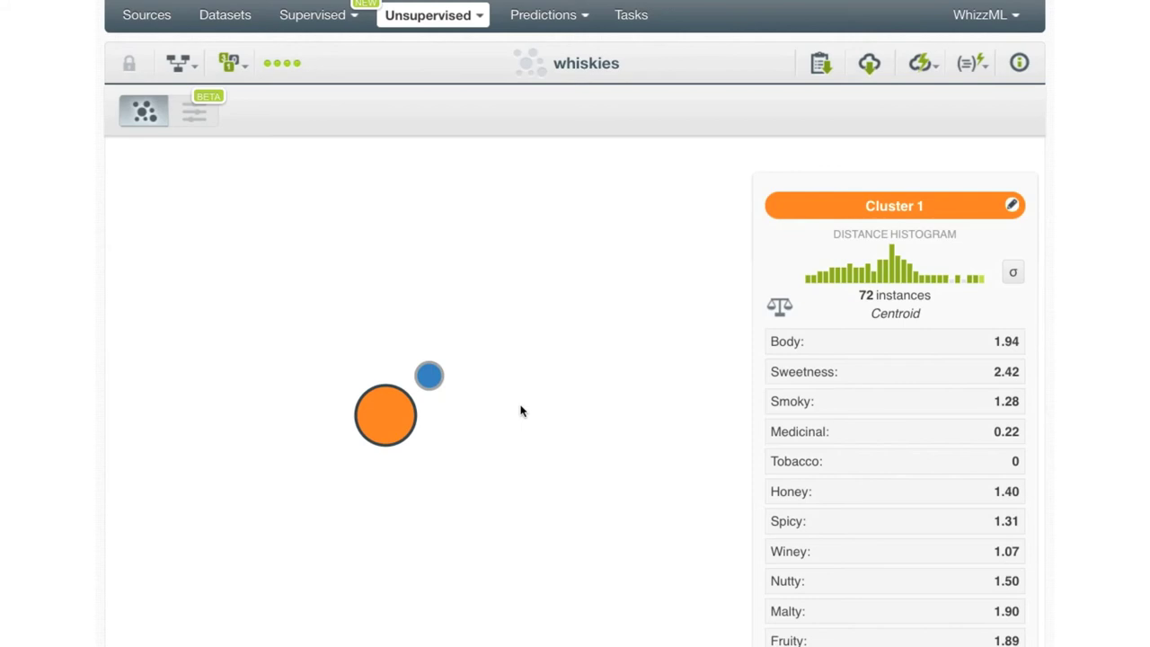
{"action": "scroll", "coordinate": [520, 410], "scroll_direction": "up", "scroll_amount": 1}
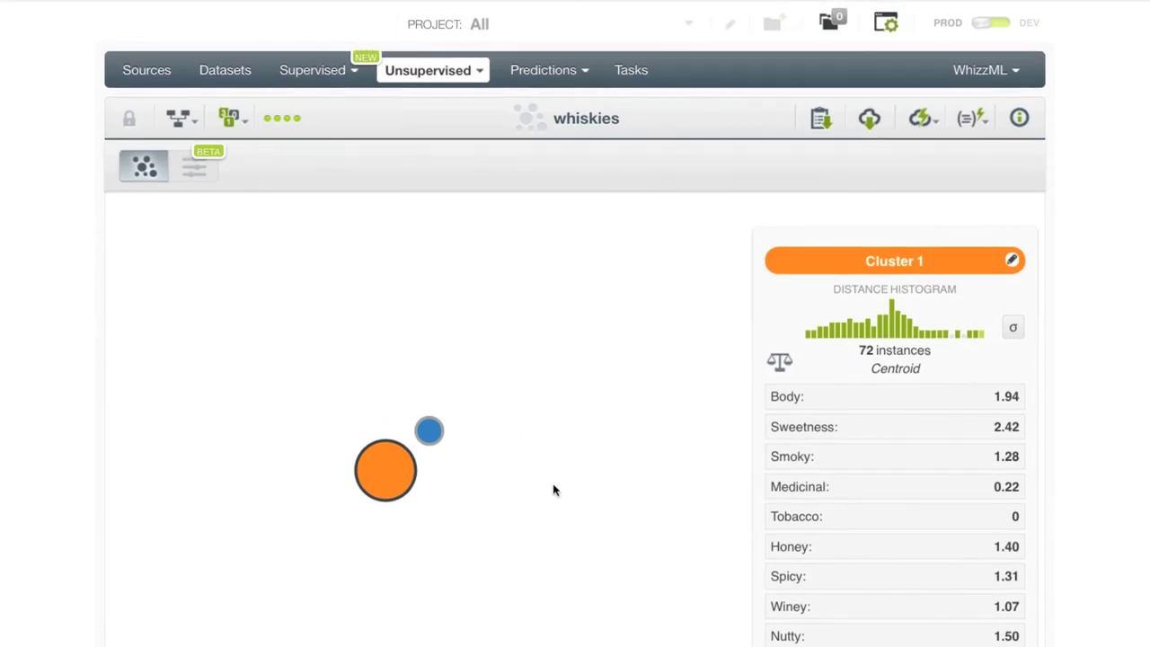
{"action": "mouse_move", "coordinate": [189, 120]}
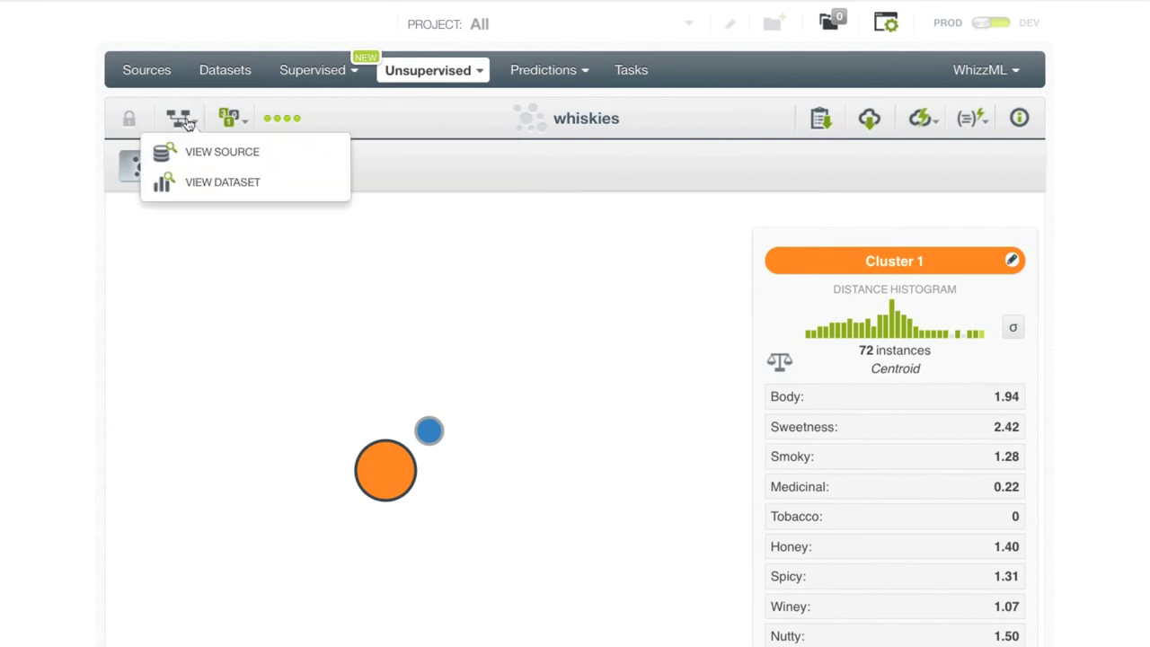
{"action": "left_click", "coordinate": [217, 181]}
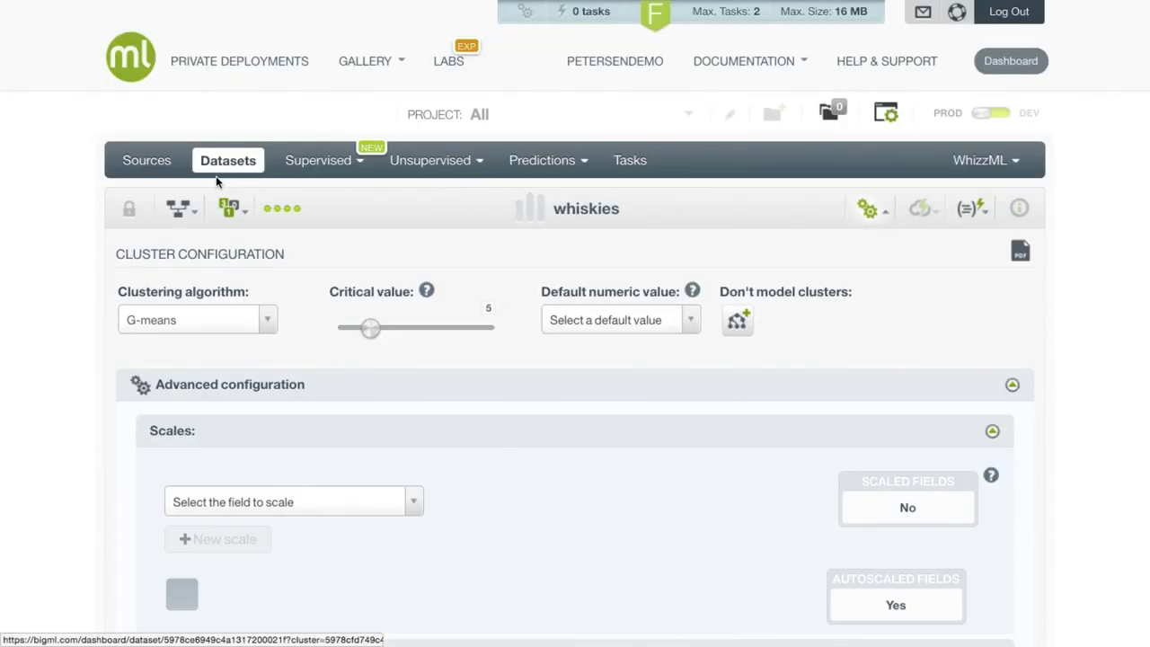
Step: Configure the whiskies clustering to use K-means with 10 clusters and enable modelling of the clusters
{"action": "mouse_move", "coordinate": [191, 216]}
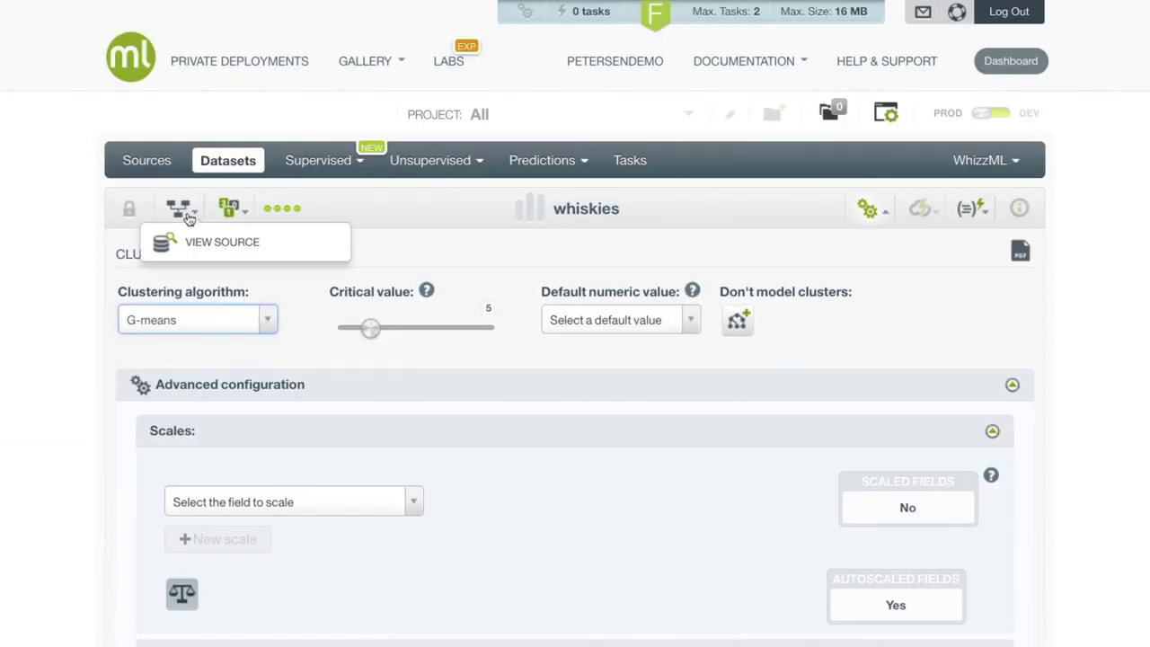
{"action": "left_click", "coordinate": [199, 327]}
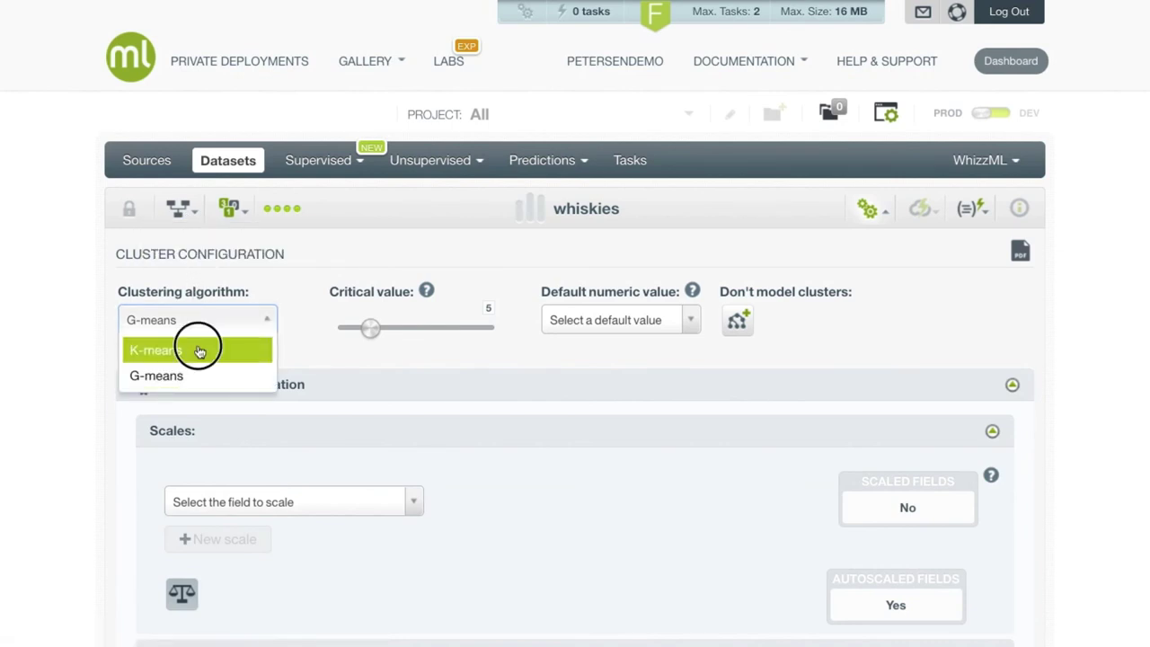
{"action": "left_click", "coordinate": [200, 350]}
{"action": "left_click", "coordinate": [487, 308]}
{"action": "type", "text": "10"}
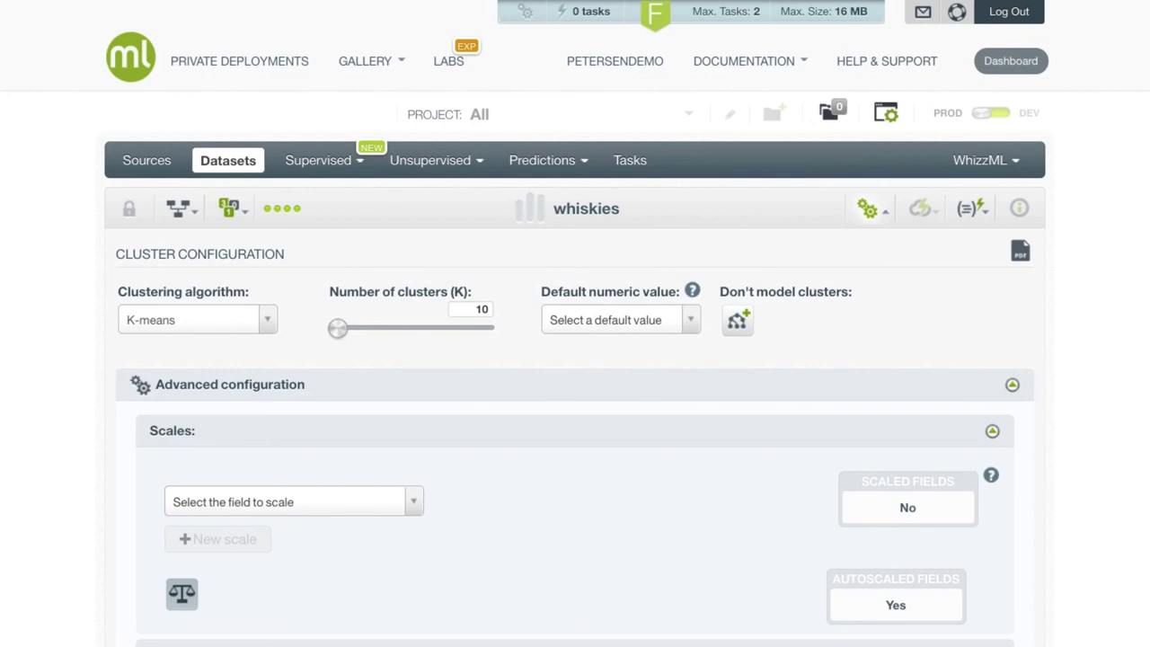
{"action": "left_click", "coordinate": [741, 330]}
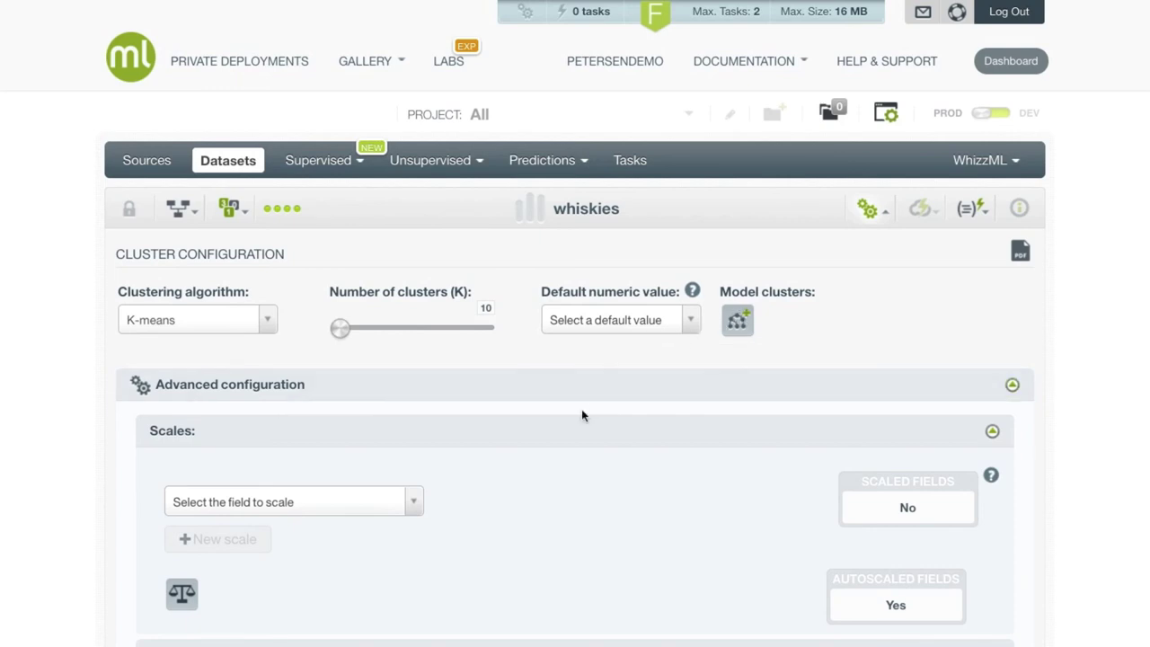
Step: Turn automatic field scaling off for the cluster and switch it back on
{"action": "scroll", "coordinate": [509, 420], "scroll_direction": "down", "scroll_amount": 1}
{"action": "scroll", "coordinate": [510, 418], "scroll_direction": "down", "scroll_amount": 3}
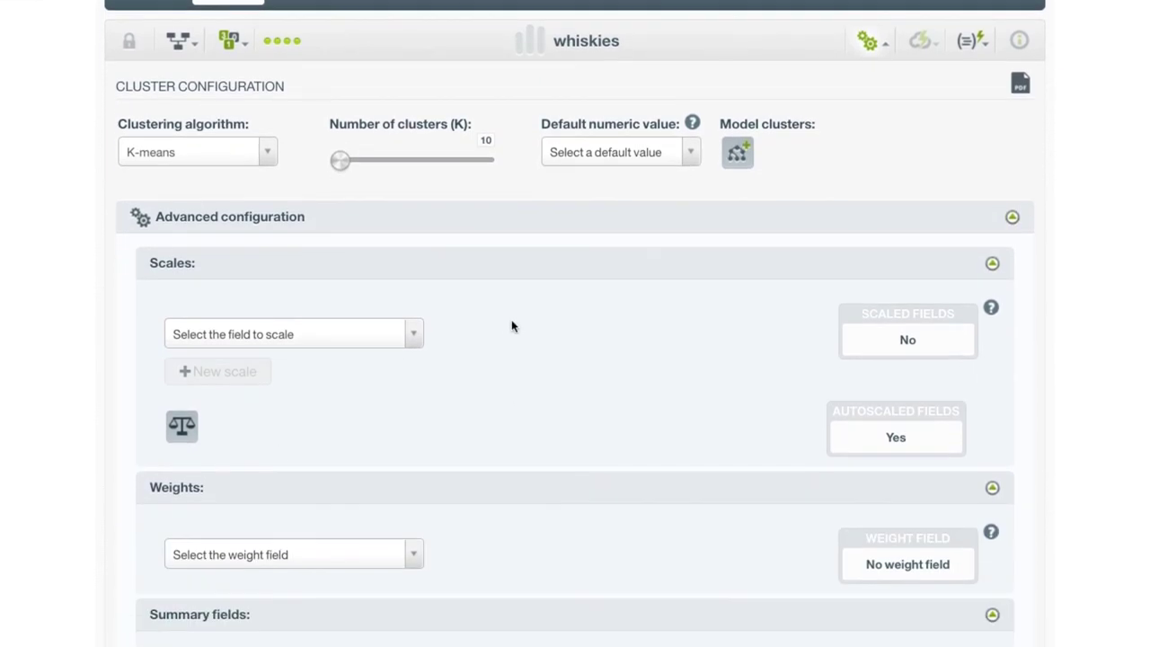
{"action": "left_click", "coordinate": [189, 430]}
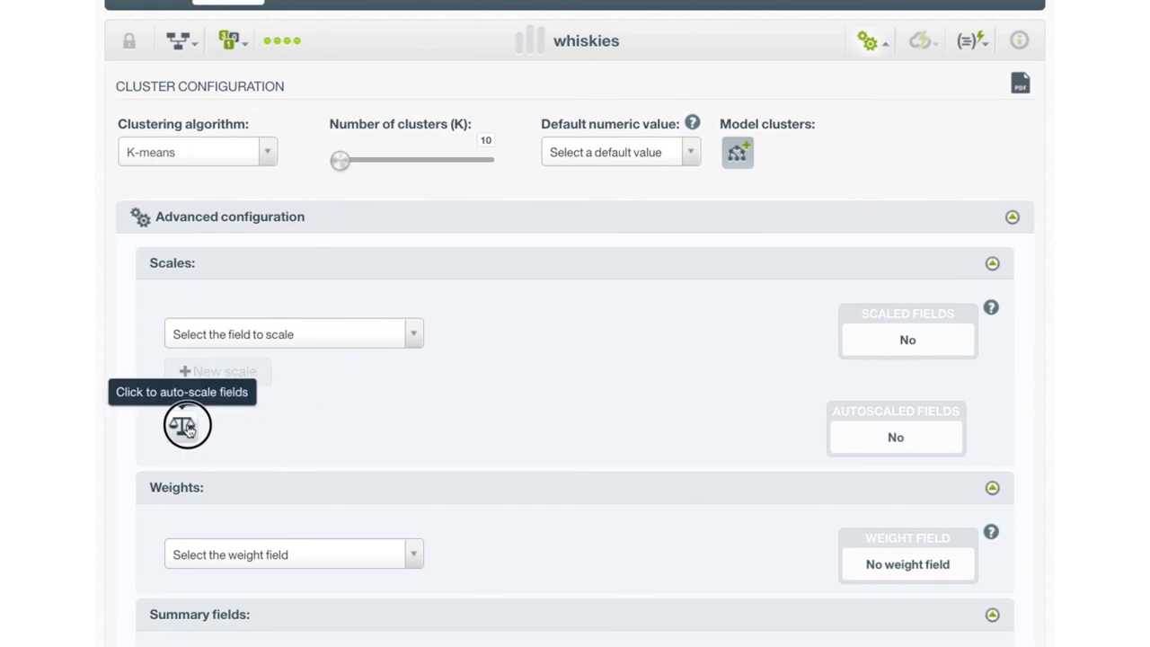
{"action": "left_click", "coordinate": [186, 426]}
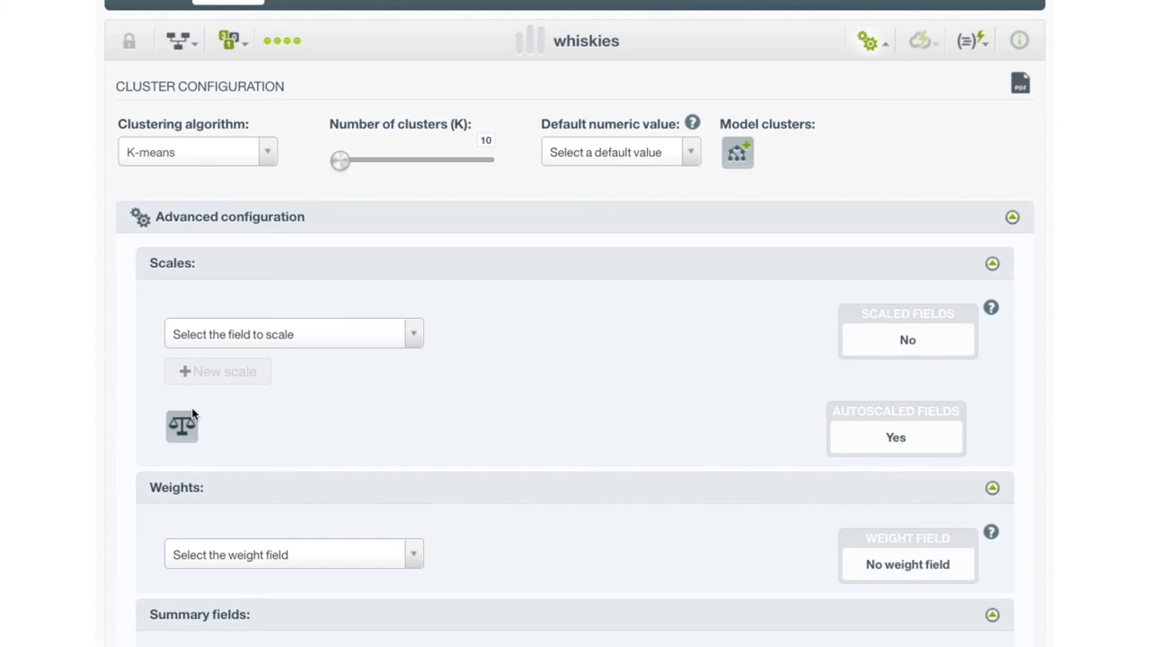
Step: Try a custom scale of 10 for the Smoky field and remove that scale again
{"action": "left_click", "coordinate": [253, 340]}
{"action": "left_click", "coordinate": [243, 375]}
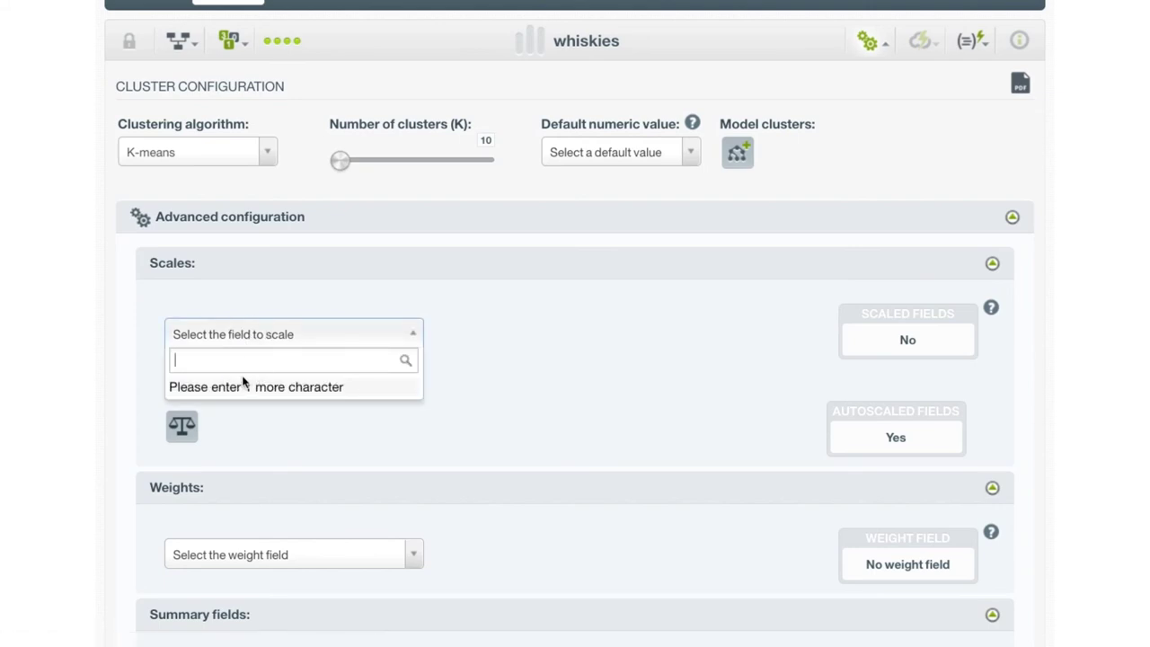
{"action": "type", "text": "sm"}
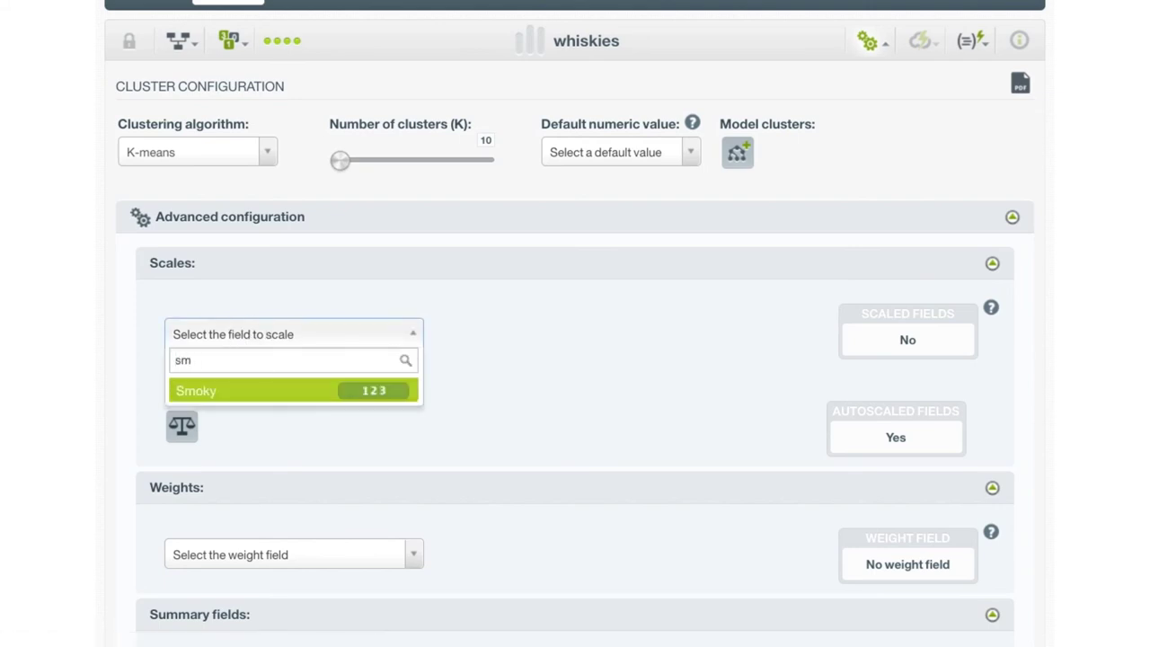
{"action": "left_click", "coordinate": [262, 399]}
{"action": "left_click", "coordinate": [456, 332]}
{"action": "type", "text": "0"}
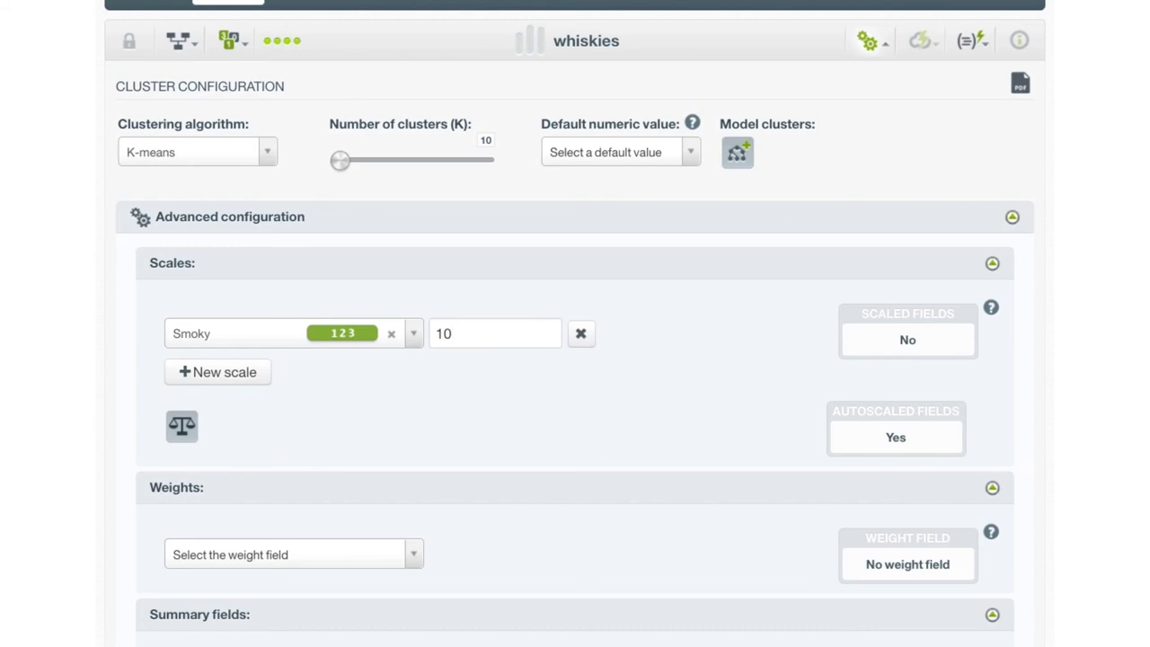
{"action": "left_click", "coordinate": [580, 336]}
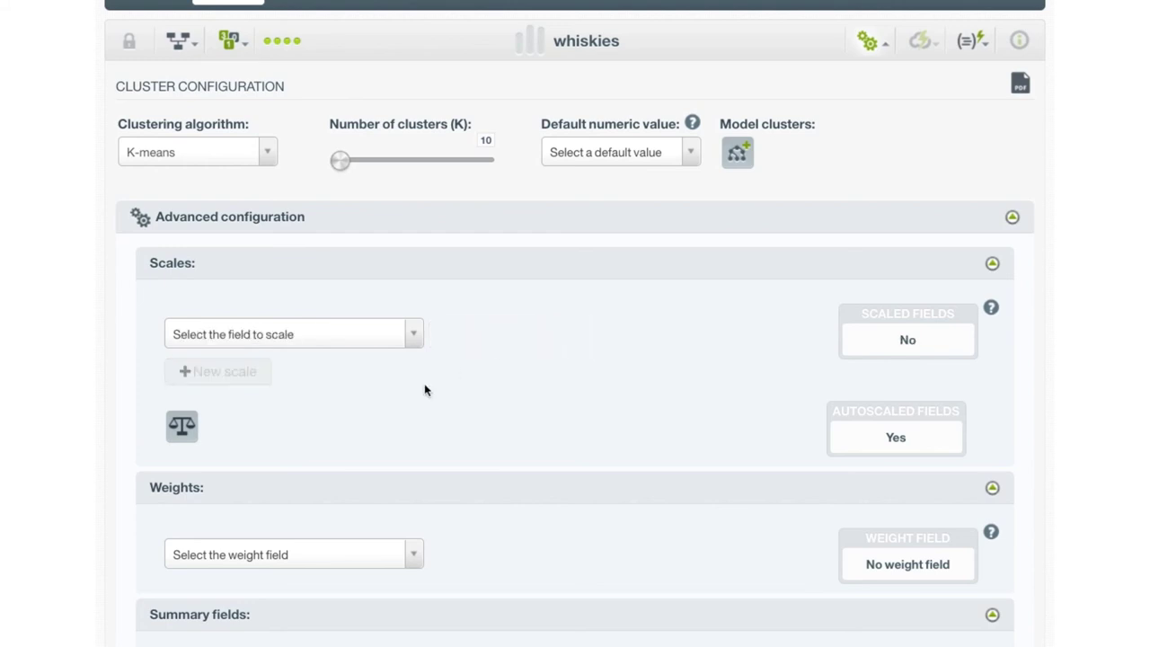
Step: Try to pick a weight field by searching for "weights" and dismiss the selection
{"action": "scroll", "coordinate": [426, 389], "scroll_direction": "down", "scroll_amount": 4}
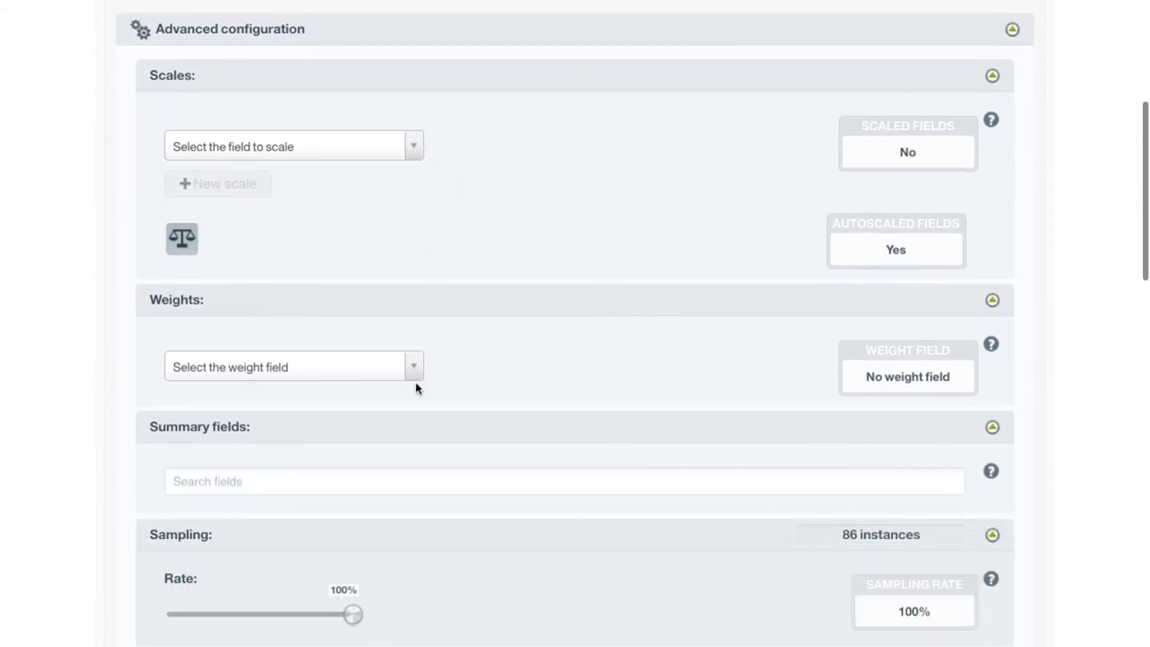
{"action": "left_click", "coordinate": [348, 380]}
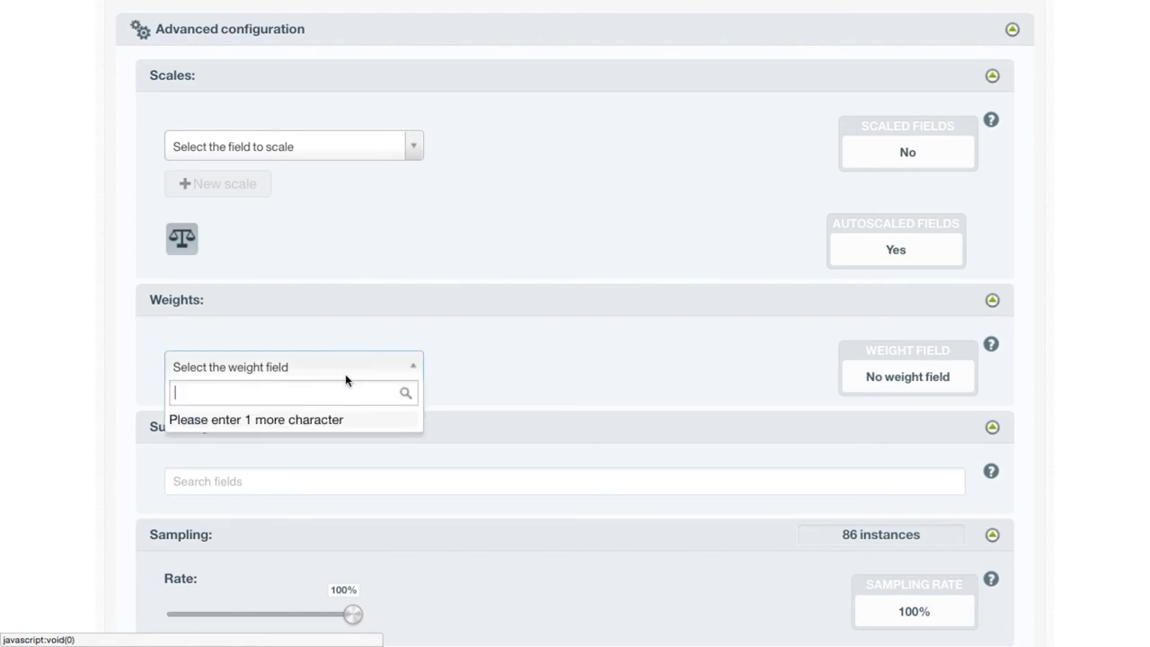
{"action": "type", "text": "weights"}
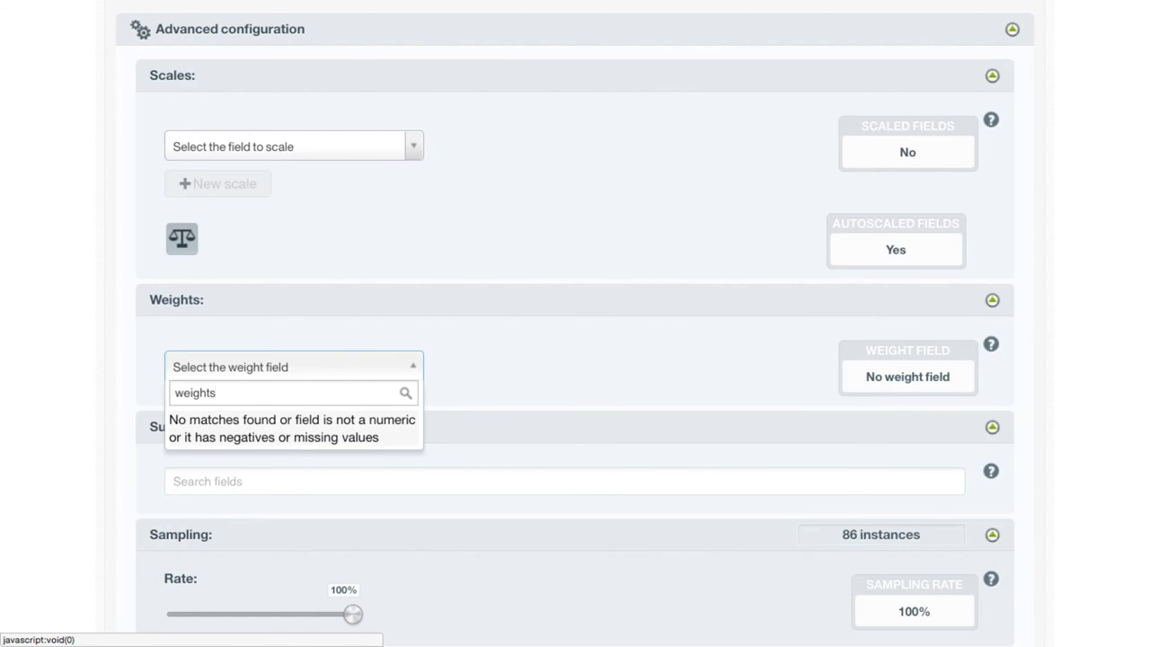
{"action": "left_click", "coordinate": [483, 359]}
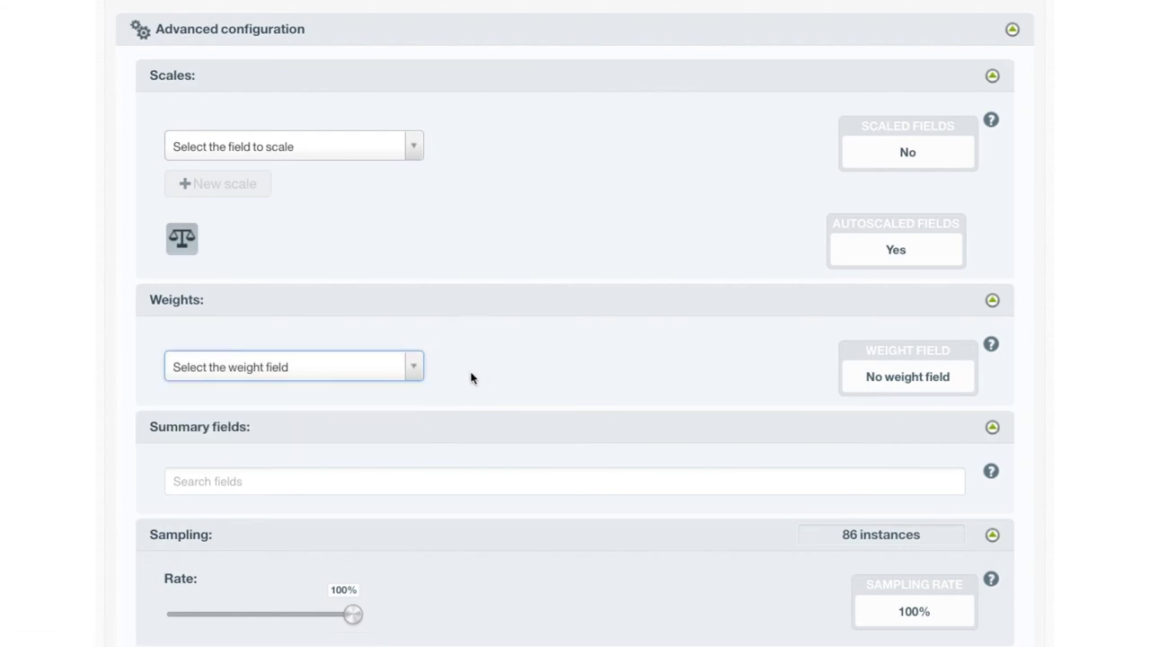
Step: Include the excluded Distillery field in the clustering input and assign it as a summary field
{"action": "scroll", "coordinate": [471, 378], "scroll_direction": "down", "scroll_amount": 1}
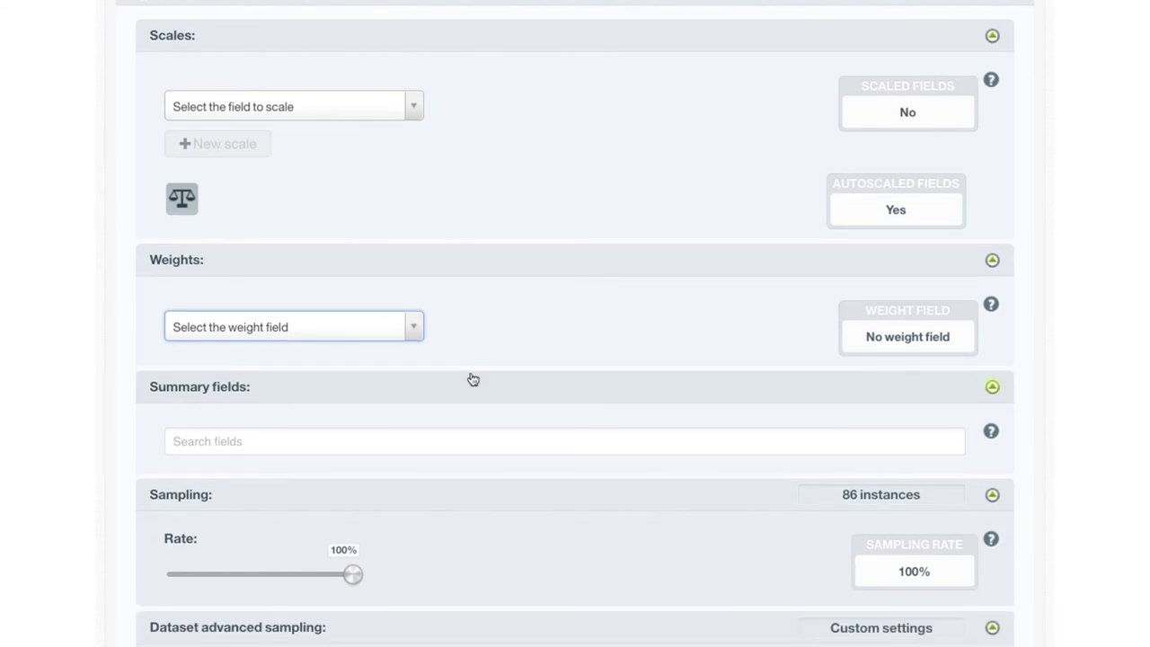
{"action": "scroll", "coordinate": [472, 379], "scroll_direction": "down", "scroll_amount": 8}
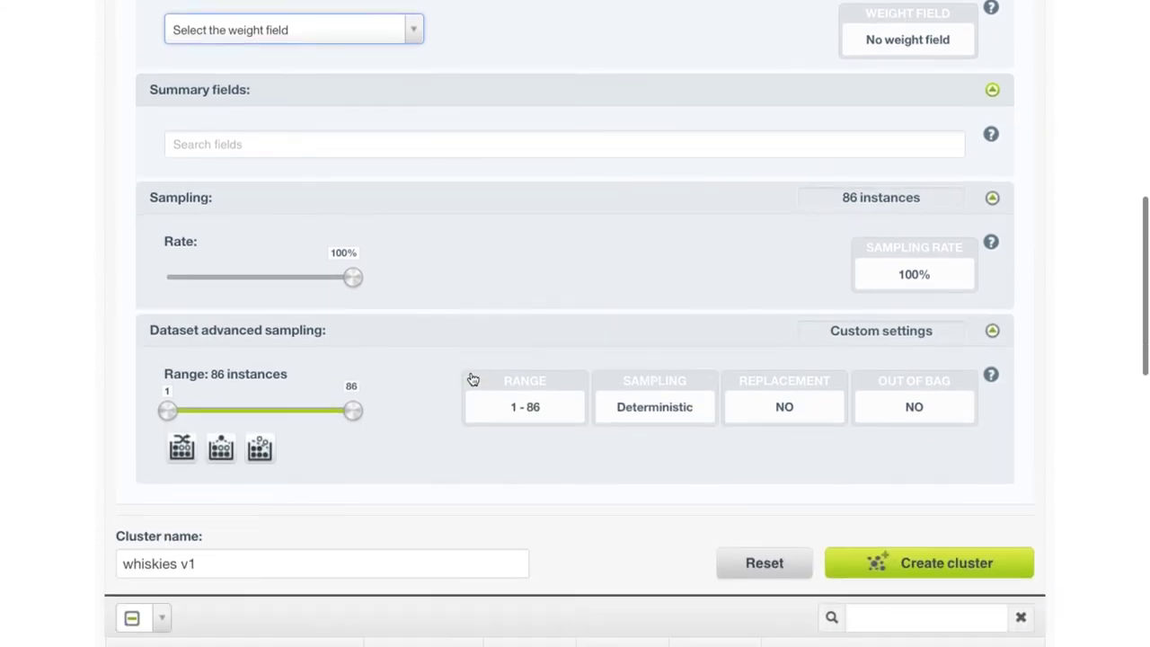
{"action": "scroll", "coordinate": [473, 379], "scroll_direction": "down", "scroll_amount": 2}
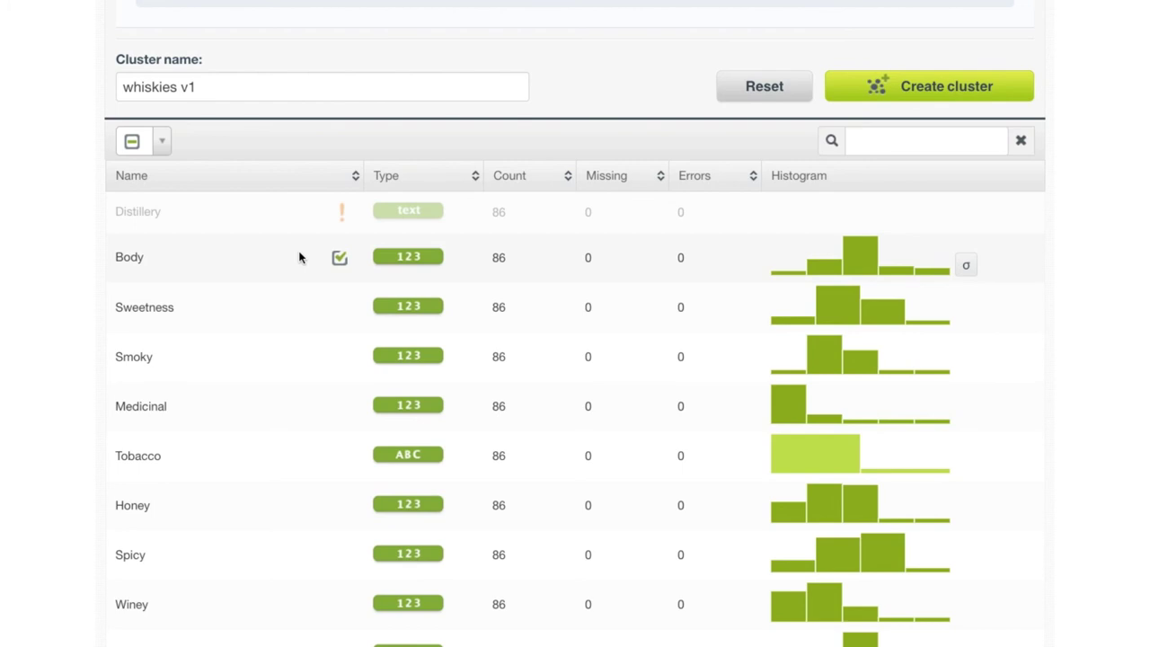
{"action": "left_click", "coordinate": [339, 213]}
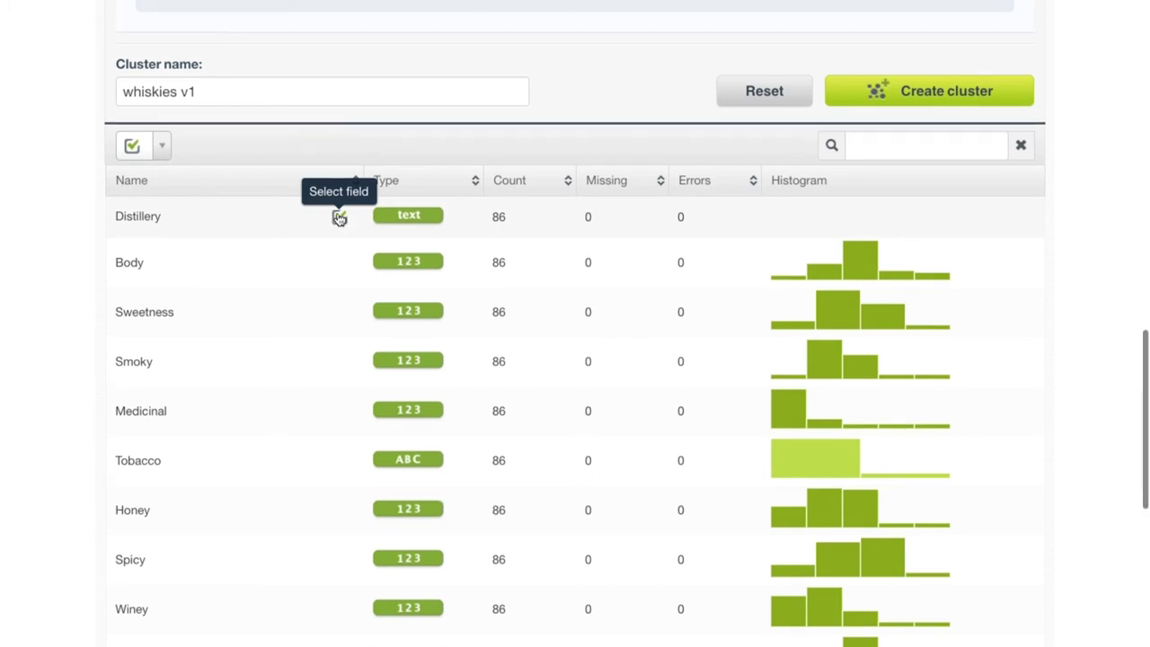
{"action": "scroll", "coordinate": [339, 216], "scroll_direction": "down", "scroll_amount": 10}
{"action": "left_click", "coordinate": [284, 320]}
{"action": "type", "text": "Dis"}
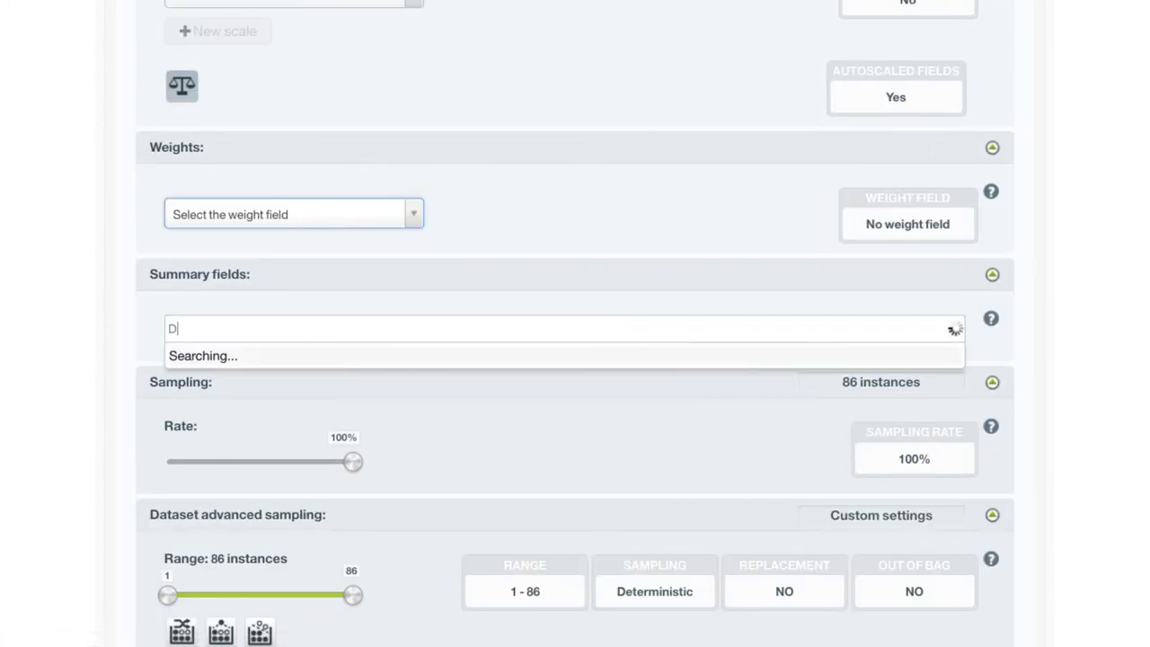
{"action": "left_click", "coordinate": [287, 356]}
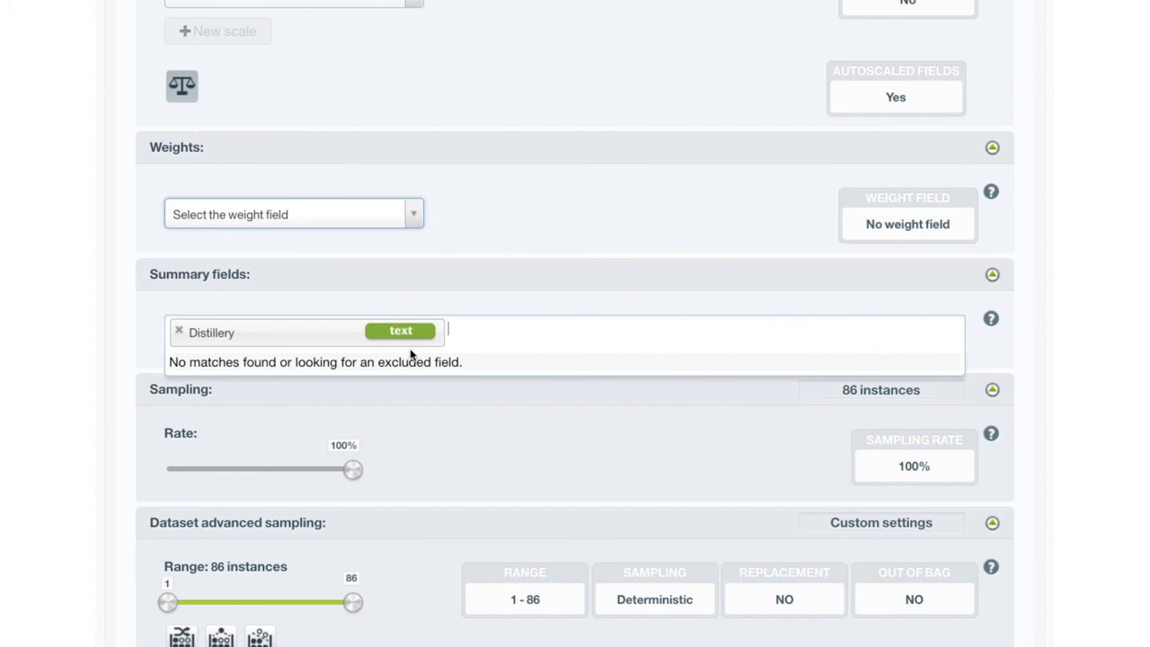
{"action": "left_click", "coordinate": [485, 405]}
Step: Review the sampling settings and create the cluster under the name "whiskies v1"
{"action": "scroll", "coordinate": [485, 409], "scroll_direction": "down", "scroll_amount": 3}
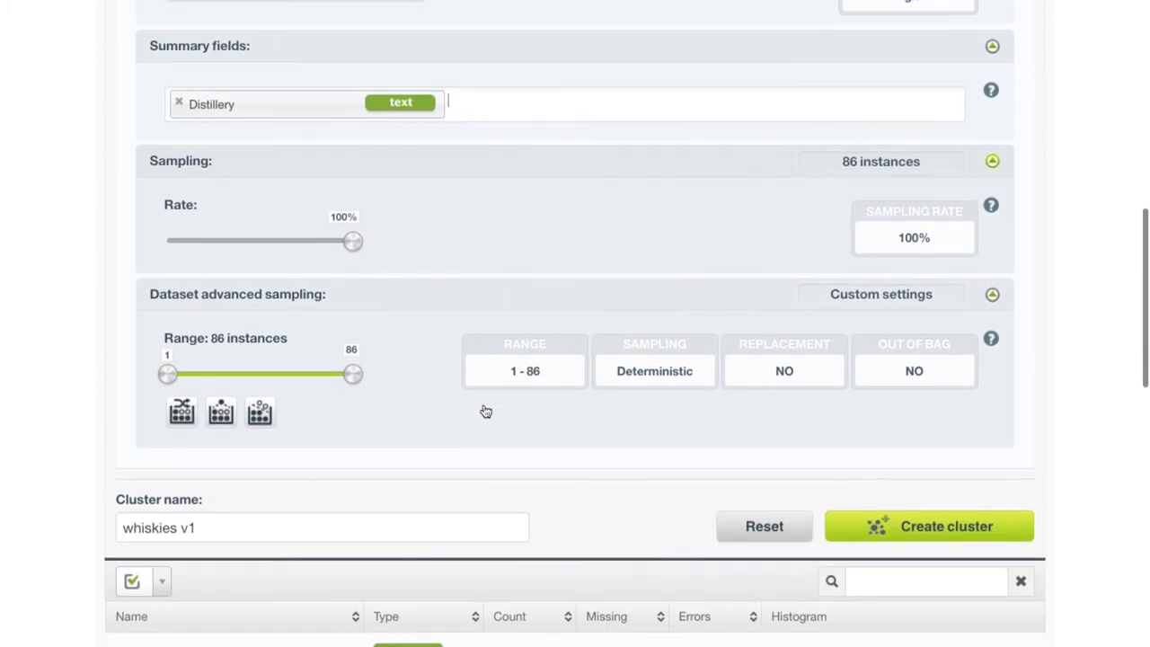
{"action": "scroll", "coordinate": [485, 411], "scroll_direction": "up", "scroll_amount": 1}
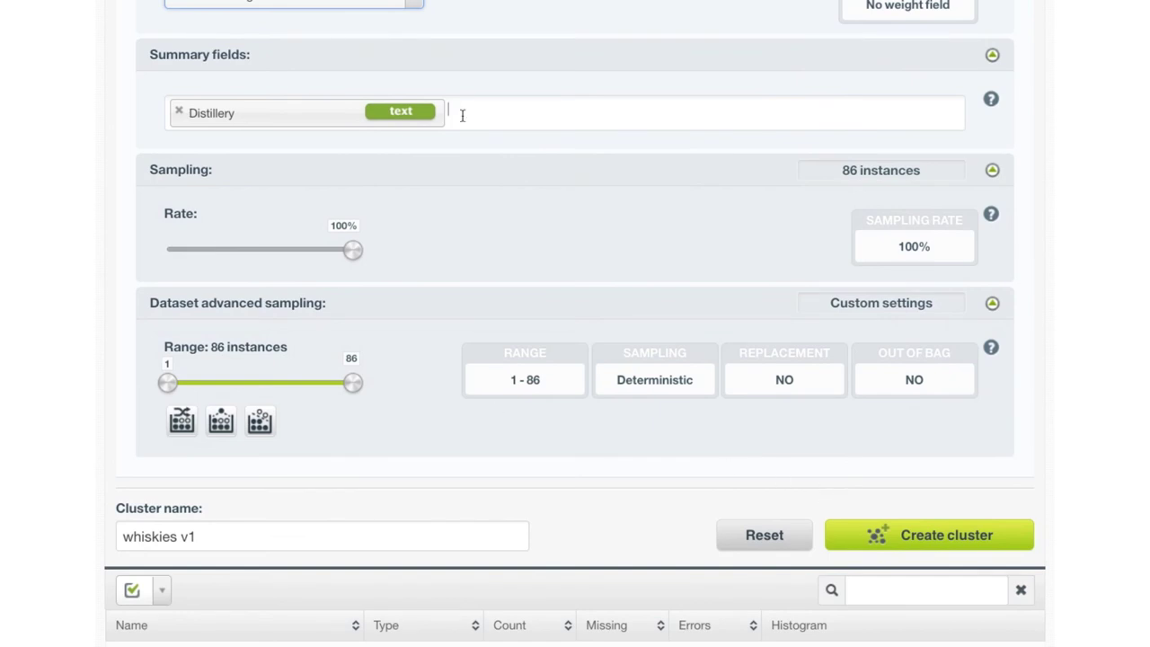
{"action": "left_click", "coordinate": [882, 533]}
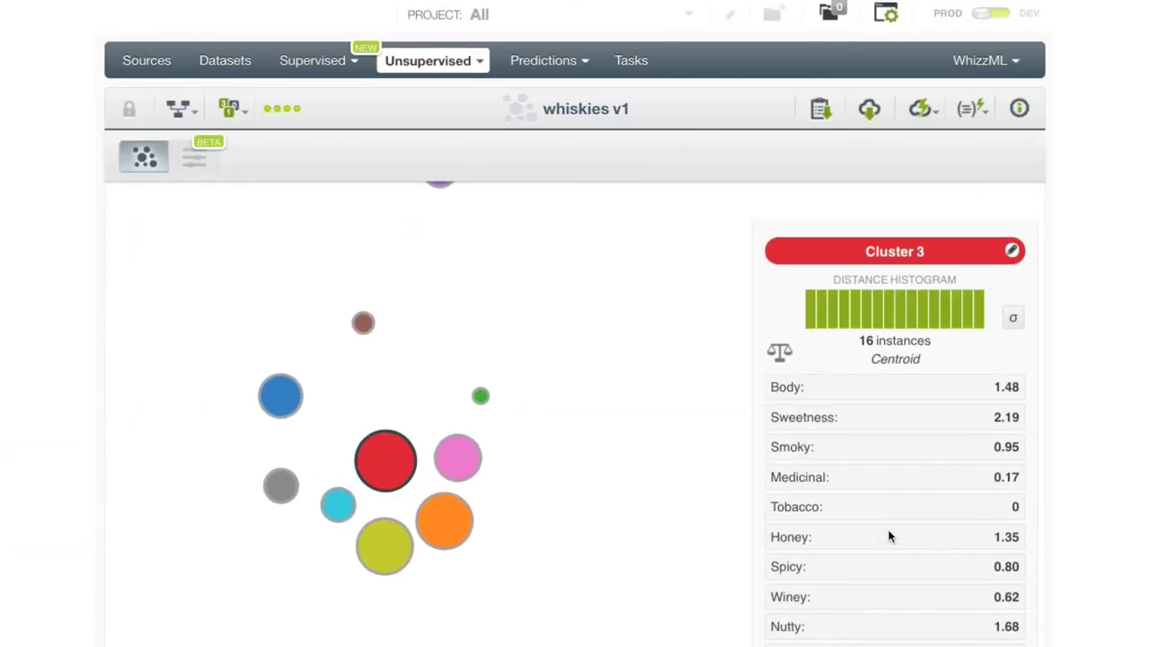
Step: Inspect the centroid of Cluster 4 in the whiskies v1 graph and center the view on that cluster
{"action": "mouse_move", "coordinate": [889, 537]}
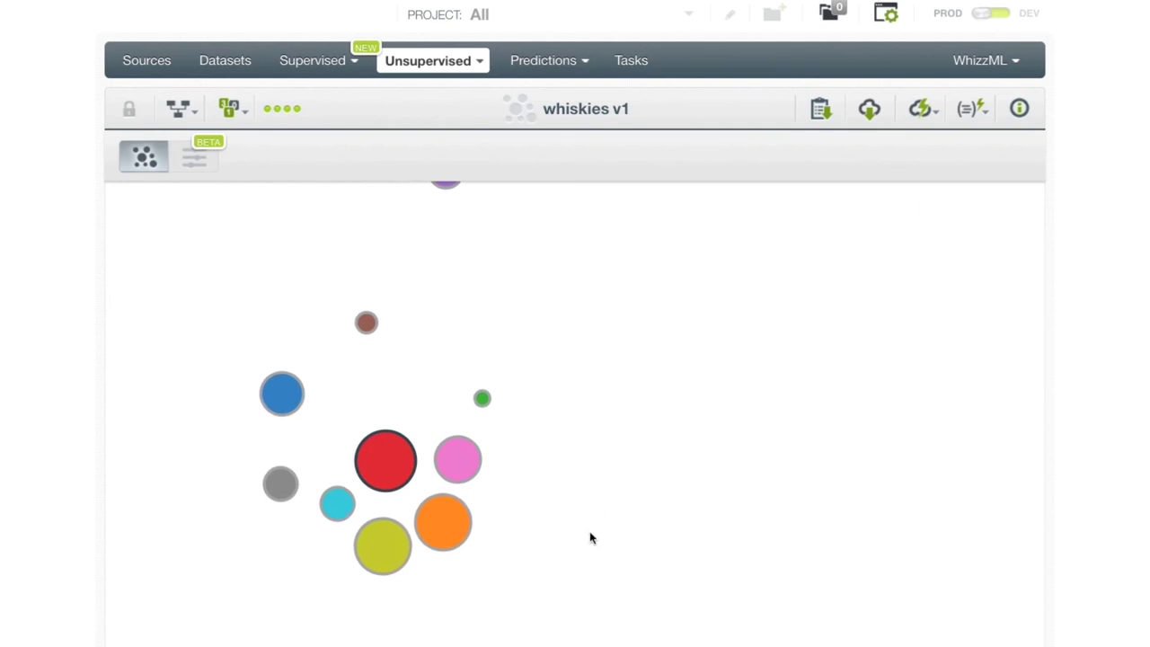
{"action": "mouse_move", "coordinate": [399, 462]}
{"action": "mouse_move", "coordinate": [443, 192]}
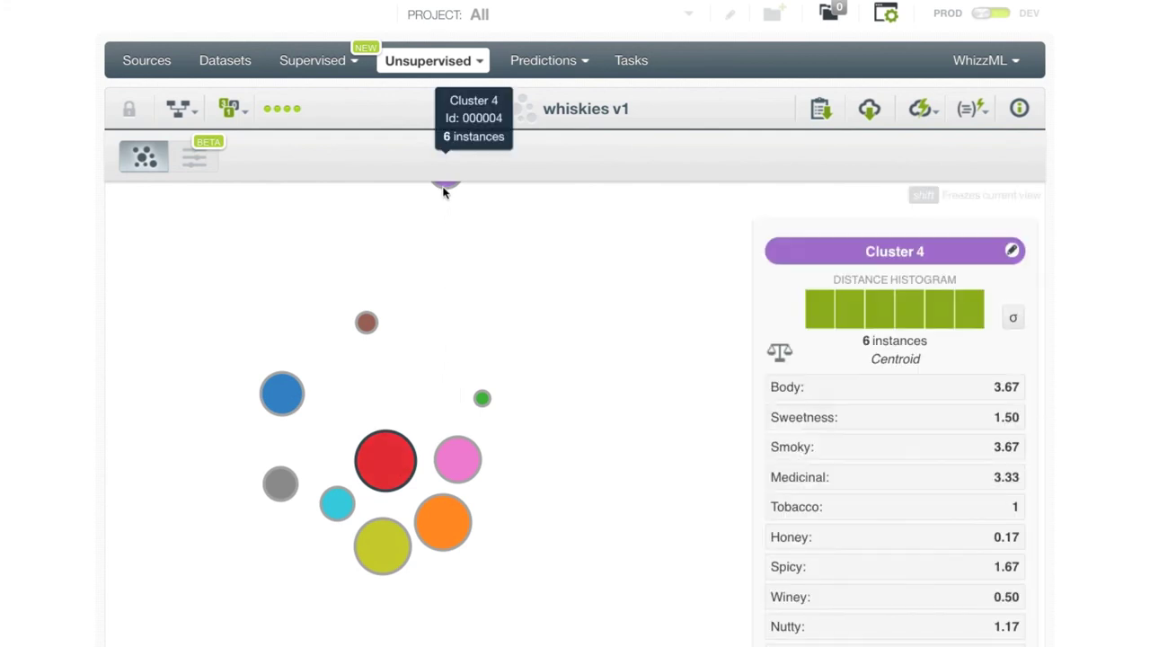
{"action": "left_click", "coordinate": [443, 191]}
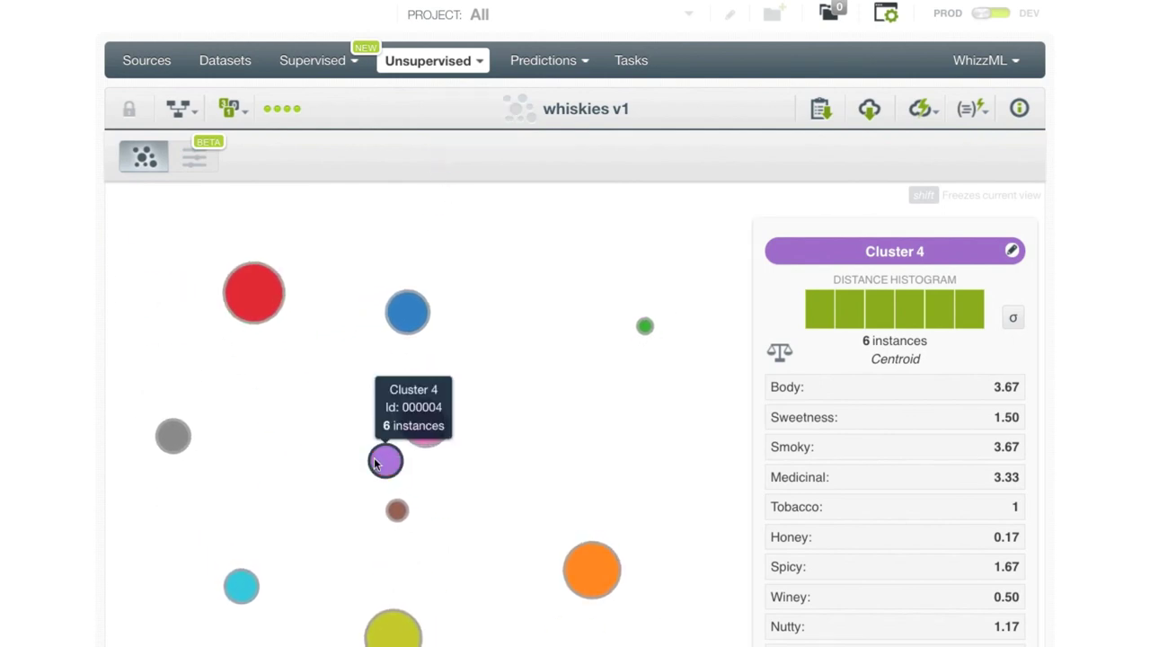
Step: Open the model of Cluster 4 and inspect the prediction path of the leaf splitting directly off the root
{"action": "scroll", "coordinate": [557, 442], "scroll_direction": "down", "scroll_amount": 5}
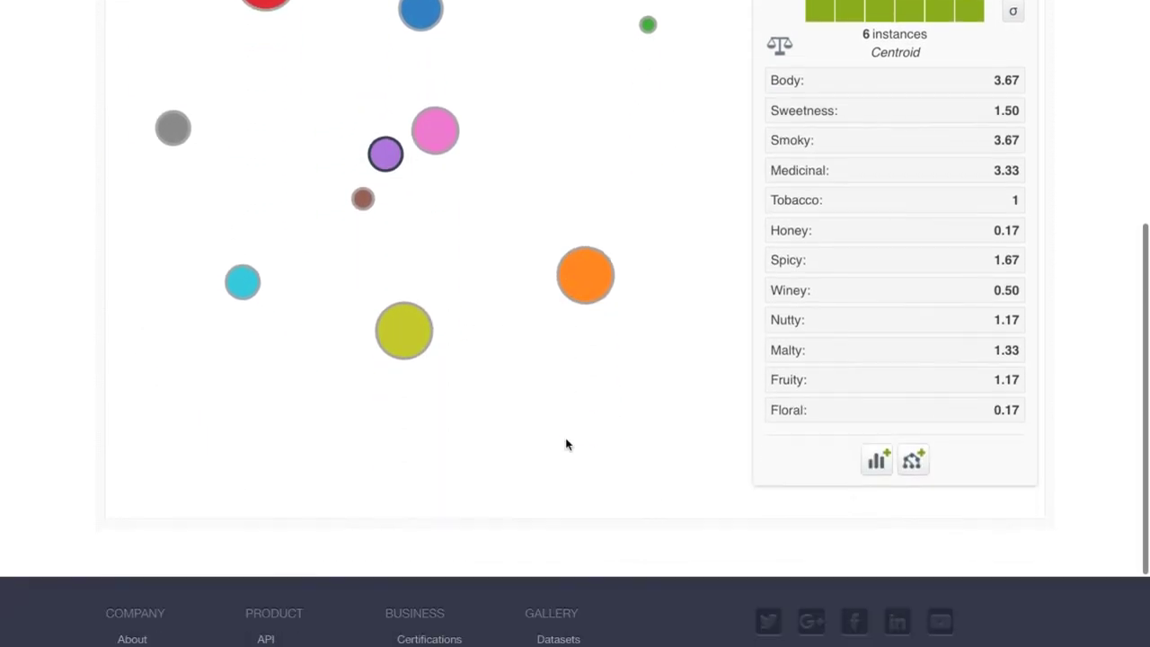
{"action": "left_click", "coordinate": [912, 441]}
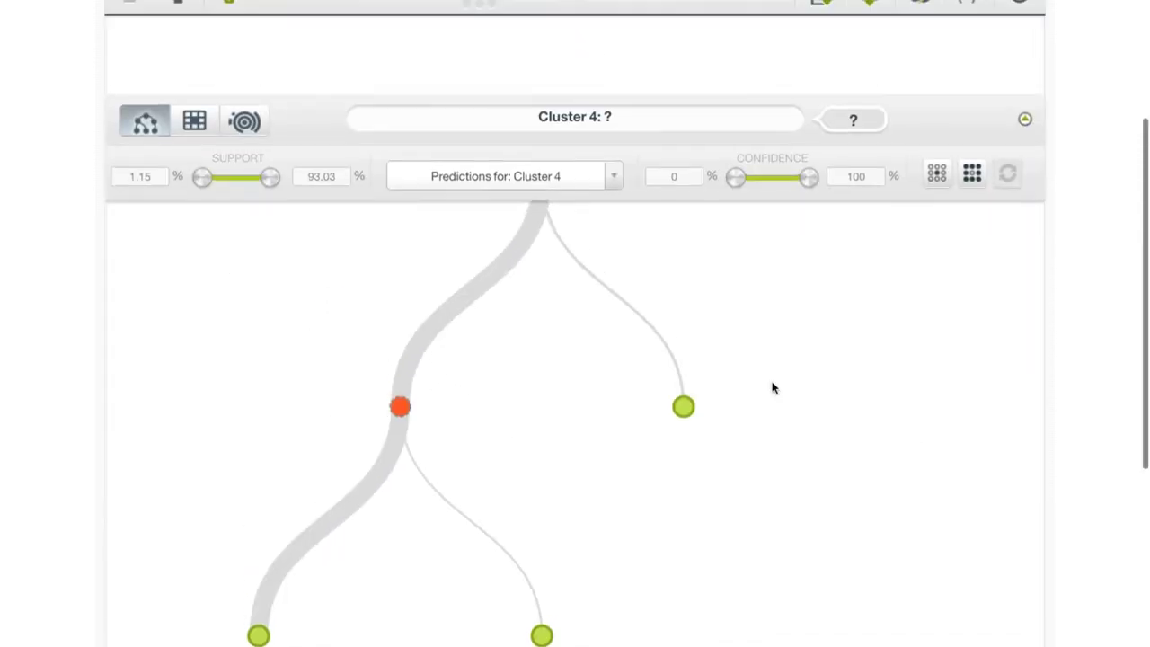
{"action": "scroll", "coordinate": [773, 388], "scroll_direction": "down", "scroll_amount": 2}
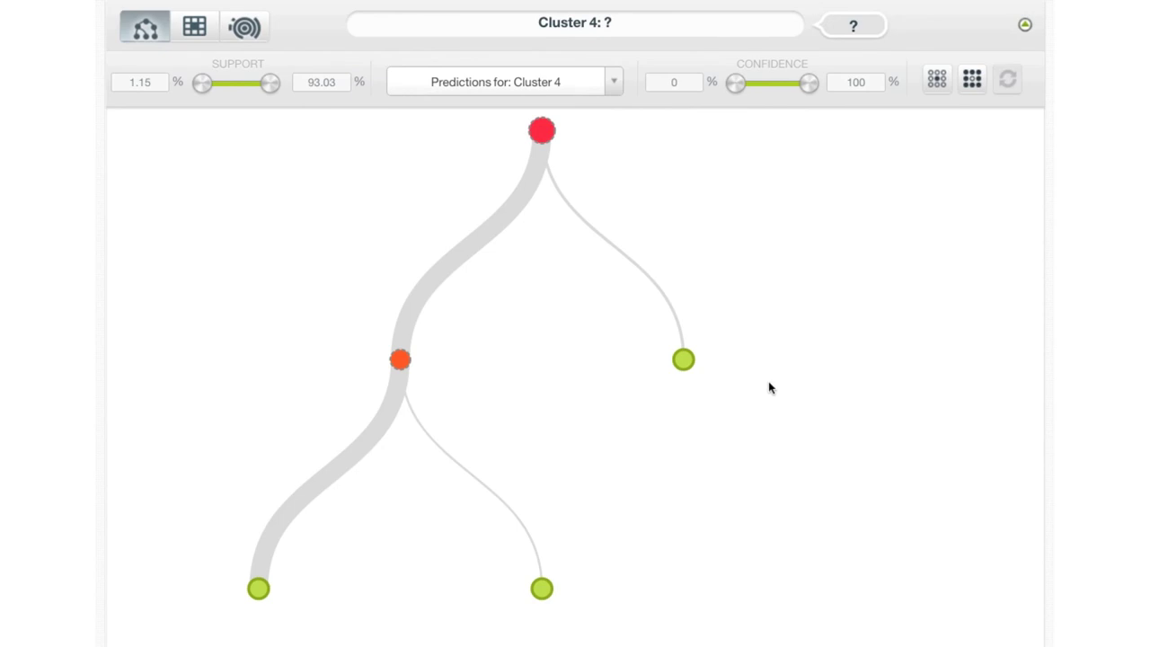
{"action": "left_click", "coordinate": [682, 369]}
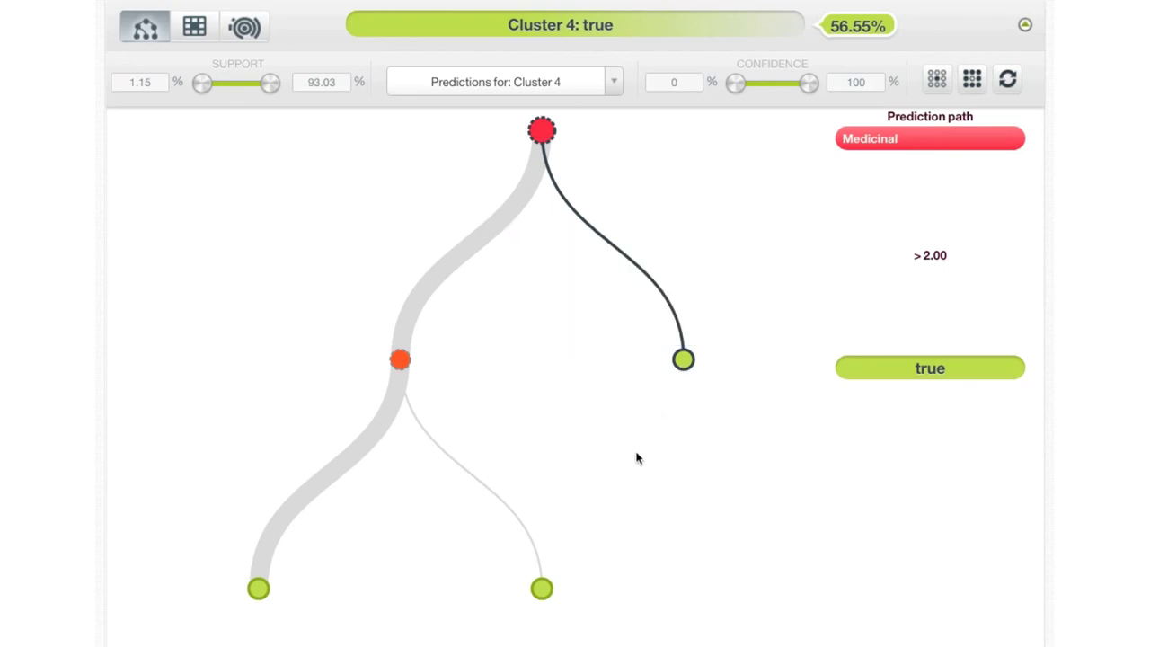
Step: Inspect the prediction path of the leaf with Smoky above 3 in the Cluster 4 model and return to the whiskies v1 cluster
{"action": "left_click", "coordinate": [542, 591]}
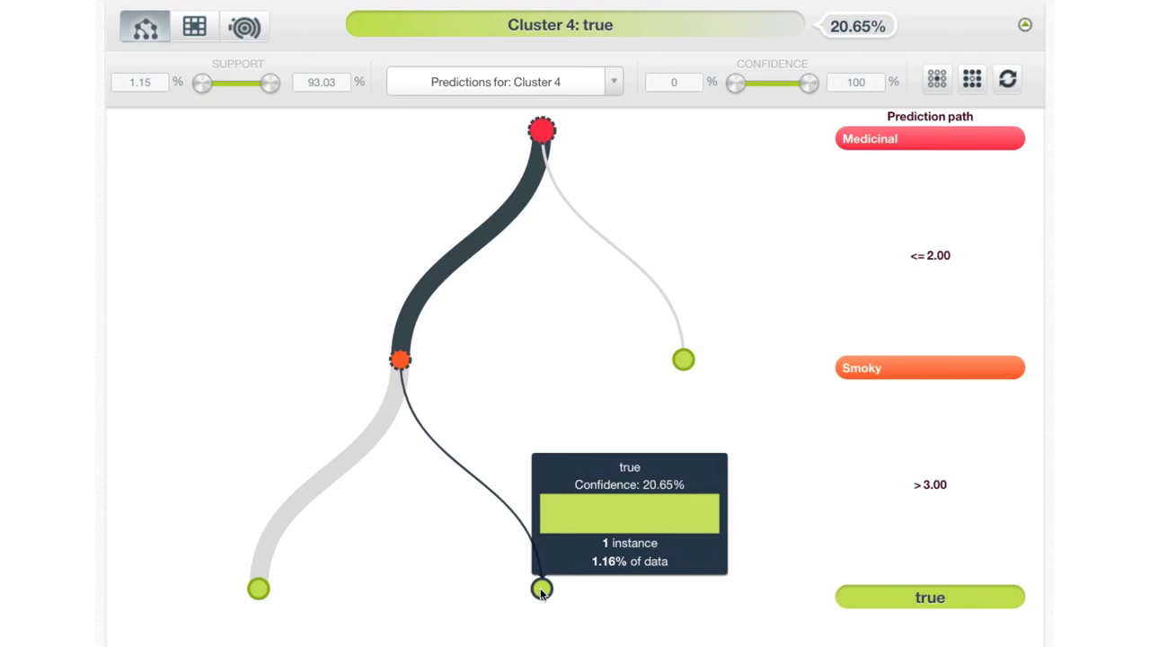
{"action": "scroll", "coordinate": [542, 592], "scroll_direction": "up", "scroll_amount": 3}
{"action": "mouse_move", "coordinate": [179, 61]}
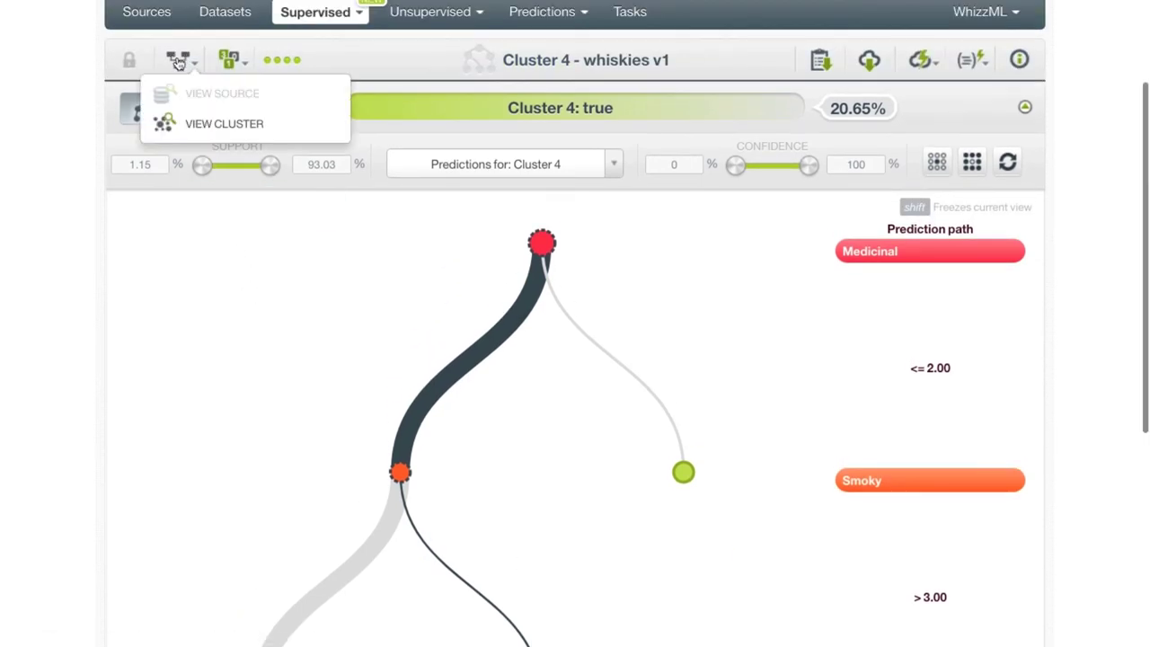
{"action": "left_click", "coordinate": [197, 126]}
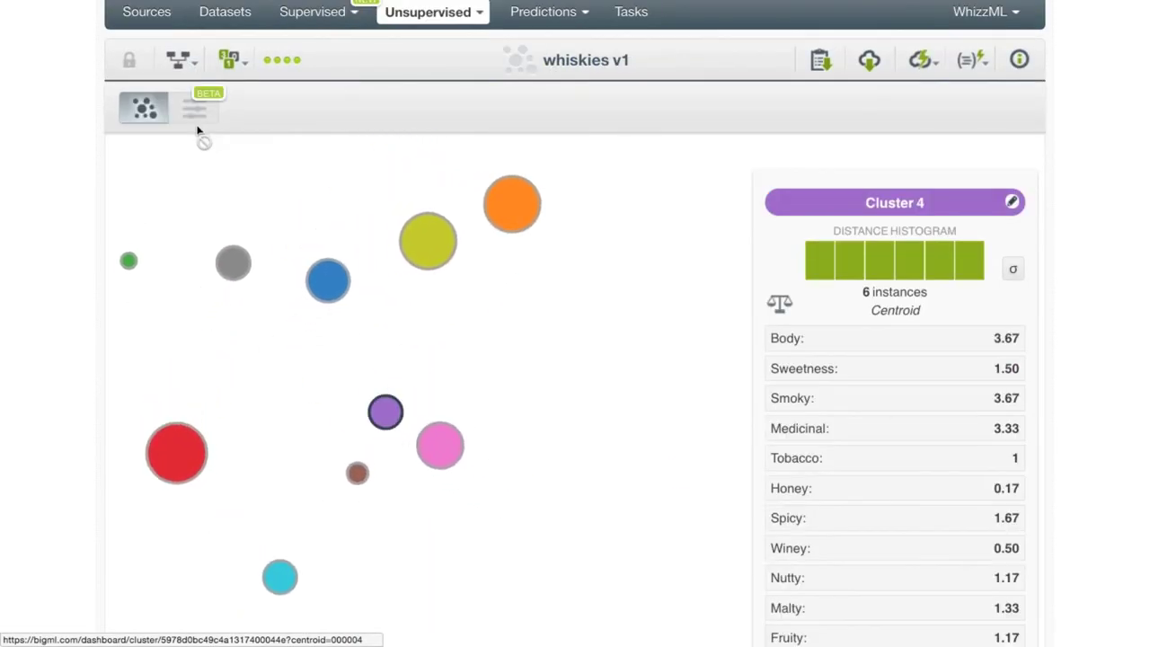
Step: Freeze the graph view on Cluster 4 and rename that cluster "Medicinal or Smokey"
{"action": "left_click", "coordinate": [342, 439]}
{"action": "left_click", "coordinate": [1013, 202]}
{"action": "type", "text": "medic"}
{"action": "key", "text": "BackSpace"}
{"action": "key", "text": "BackSpace"}
{"action": "key", "text": "BackSpace"}
{"action": "key", "text": "BackSpace"}
{"action": "key", "text": "BackSpace"}
{"action": "type", "text": "Medicinal or Smokey"}
{"action": "left_click", "coordinate": [997, 202]}
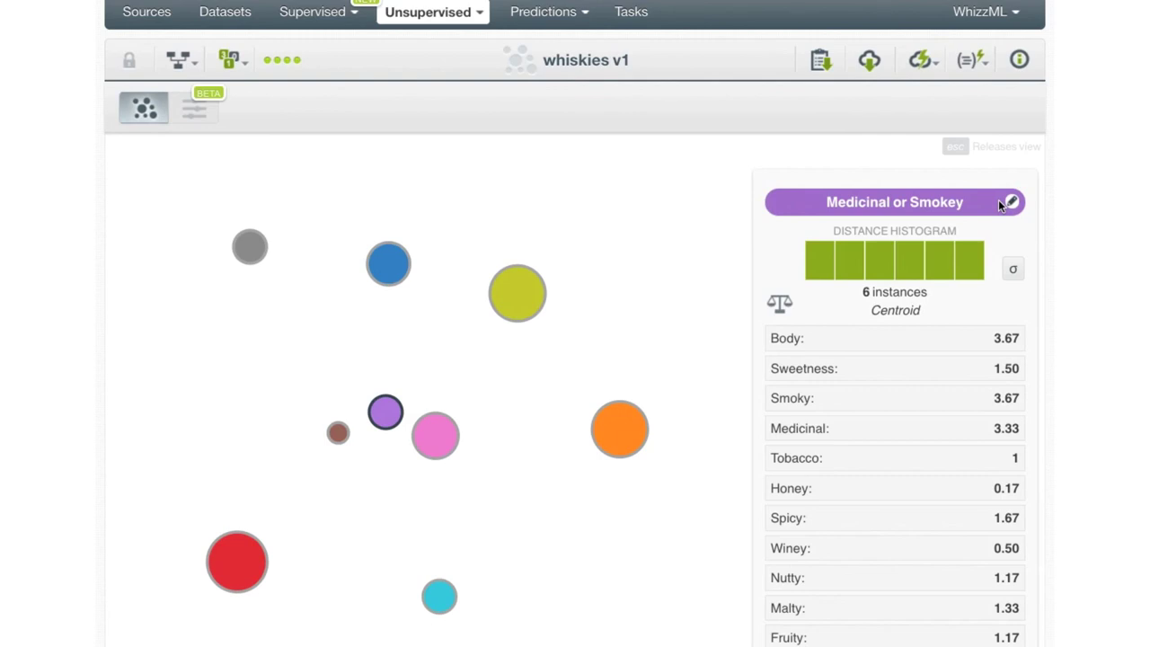
Step: Create a single centroid prediction from whiskies v1 with Sweetness set to 4, Medicinal to 4 and Smoky to 5
{"action": "left_click", "coordinate": [920, 60]}
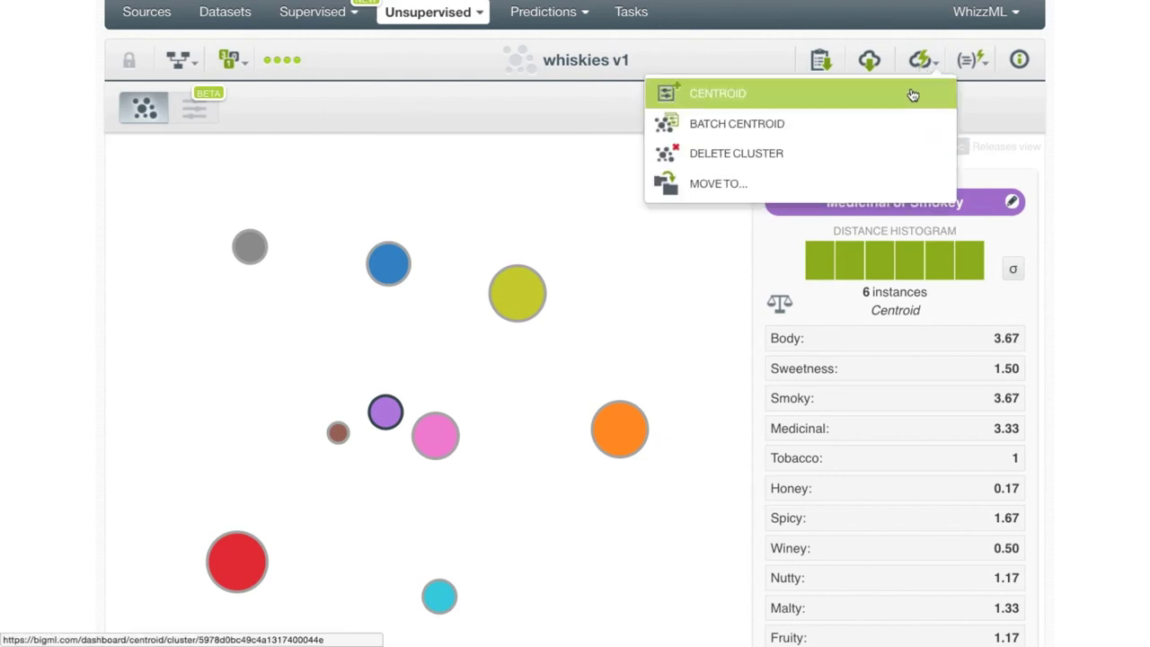
{"action": "left_click", "coordinate": [913, 95]}
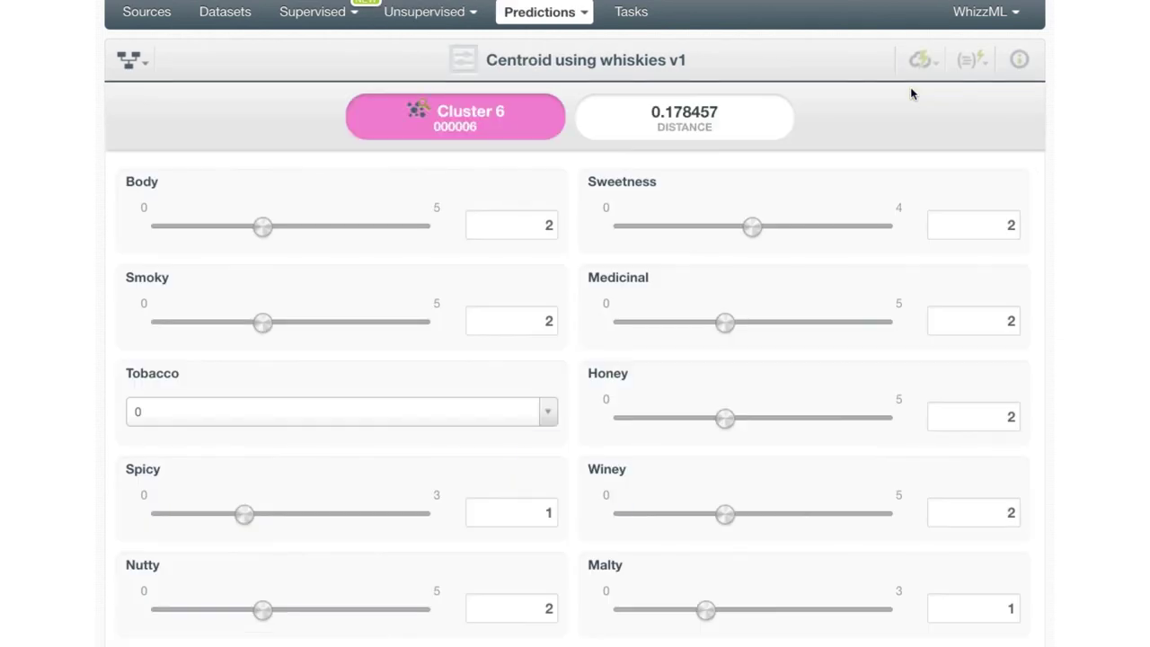
{"action": "scroll", "coordinate": [911, 94], "scroll_direction": "down", "scroll_amount": 1}
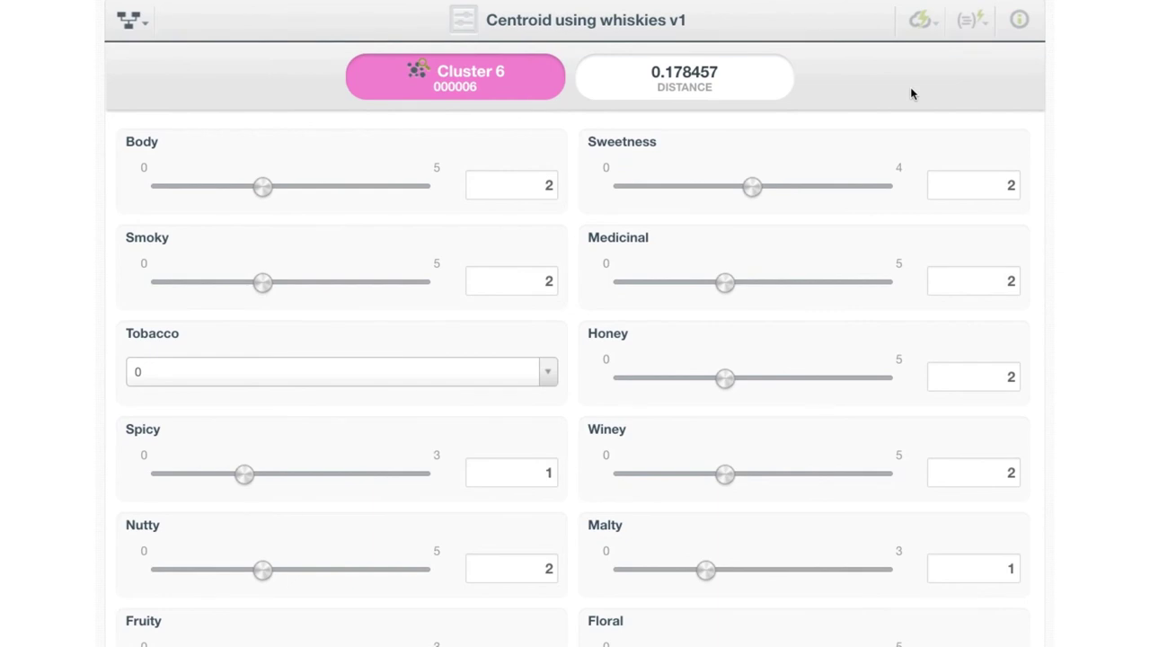
{"action": "scroll", "coordinate": [910, 93], "scroll_direction": "down", "scroll_amount": 1}
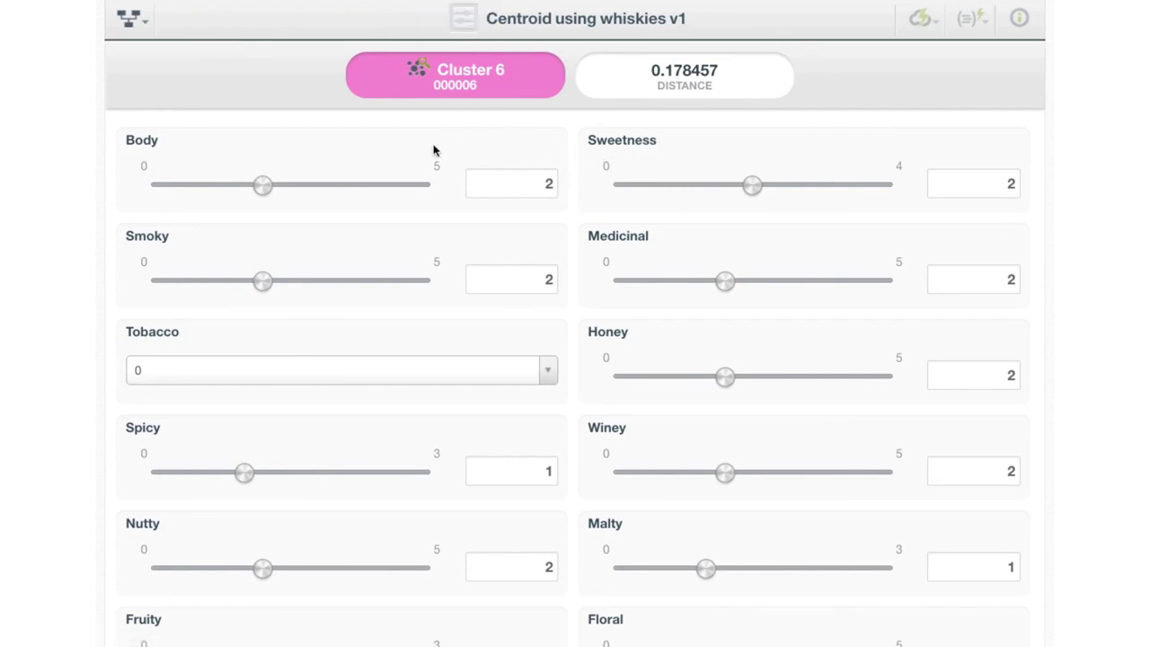
{"action": "left_click_drag", "start_coordinate": [746, 185], "coordinate": [901, 203]}
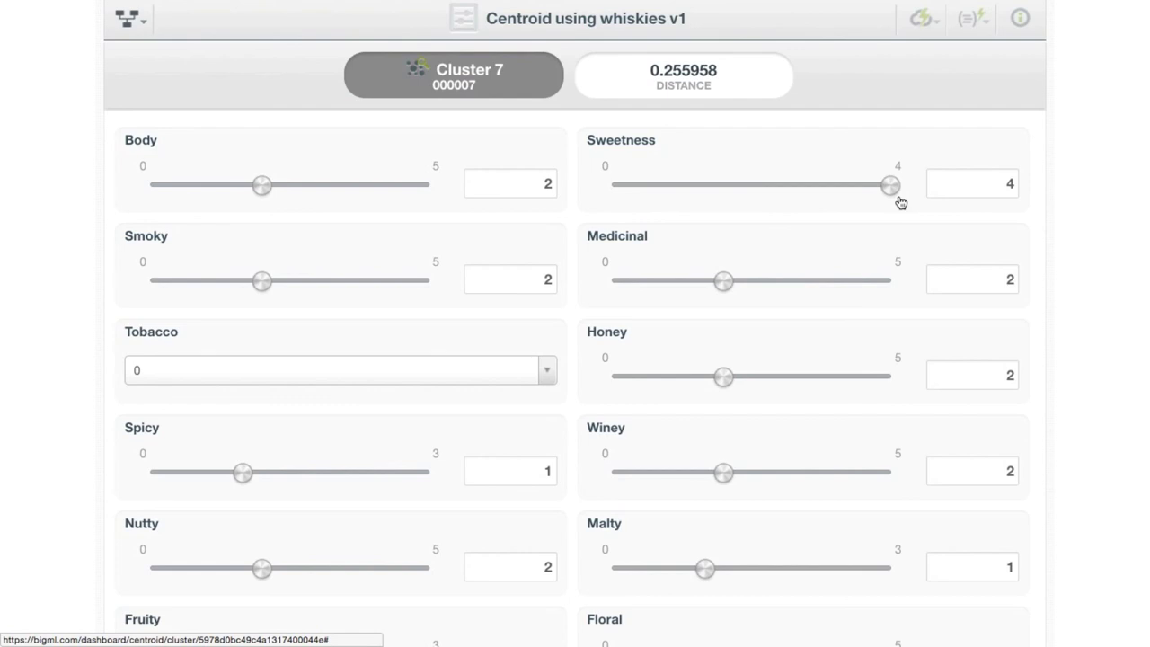
{"action": "left_click_drag", "start_coordinate": [724, 282], "coordinate": [835, 296]}
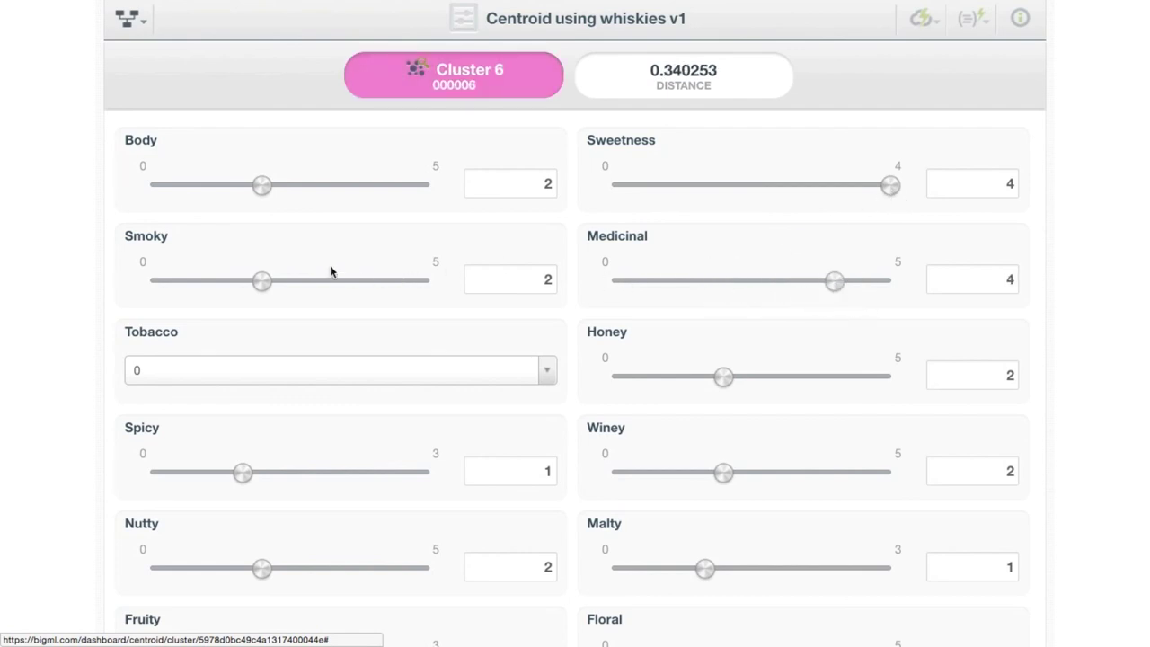
{"action": "left_click_drag", "start_coordinate": [261, 281], "coordinate": [430, 280]}
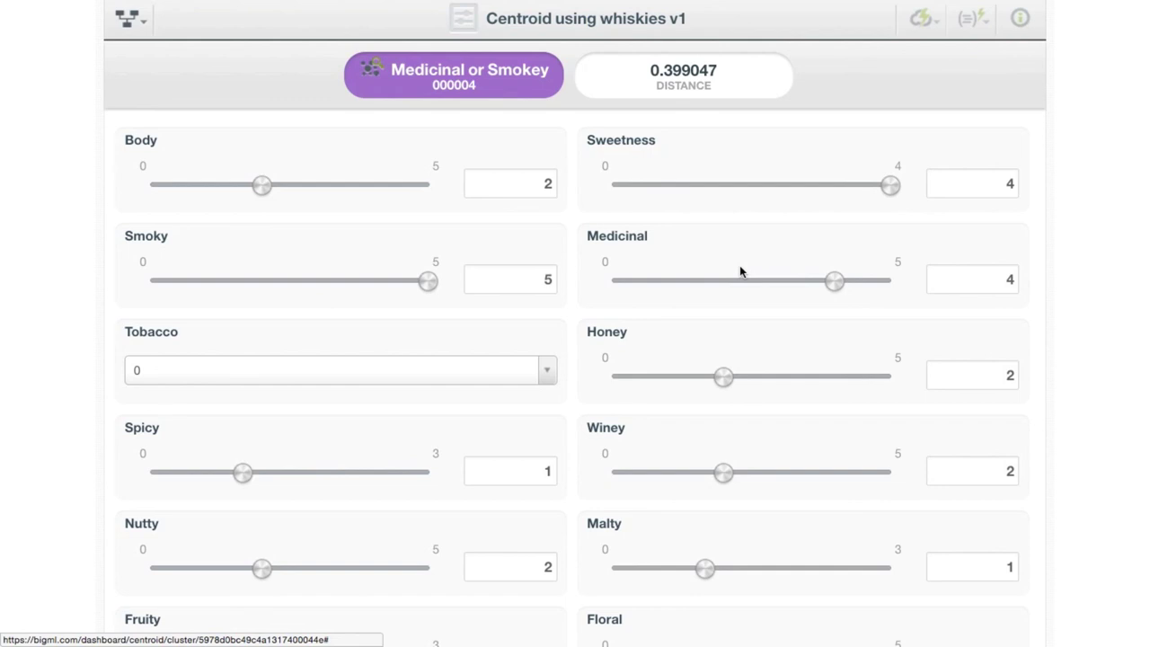
Step: Return to the whiskies v1 cluster and start a batch centroid from it with whiskies as the input dataset
{"action": "scroll", "coordinate": [739, 265], "scroll_direction": "up", "scroll_amount": 4}
{"action": "left_click", "coordinate": [116, 213]}
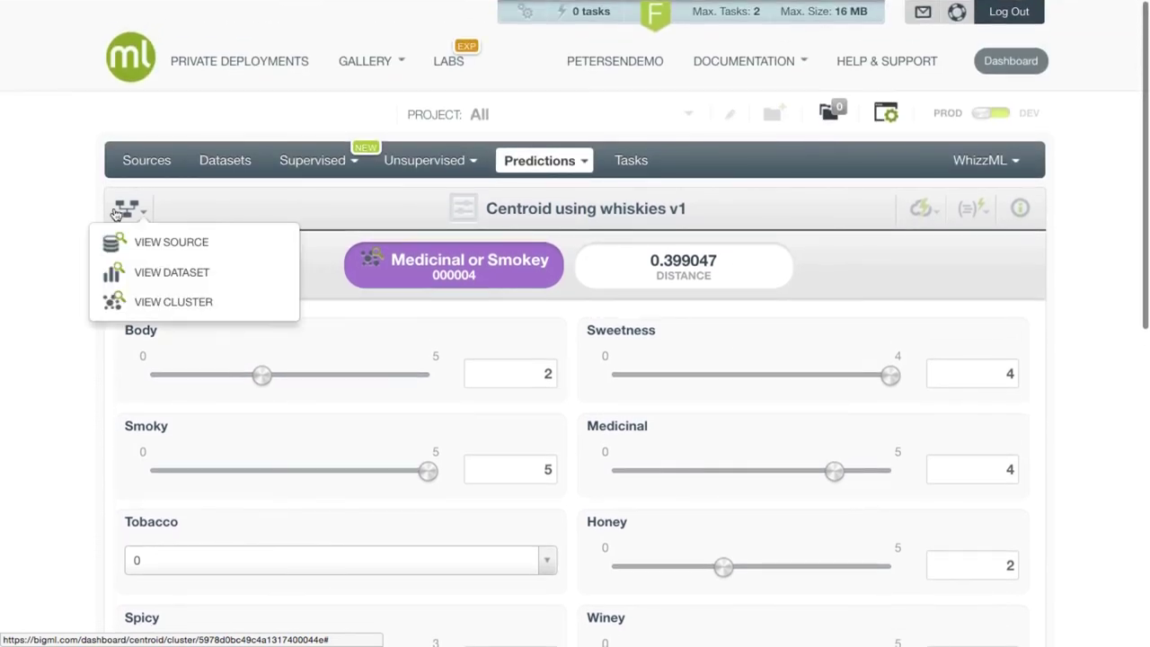
{"action": "left_click", "coordinate": [164, 303]}
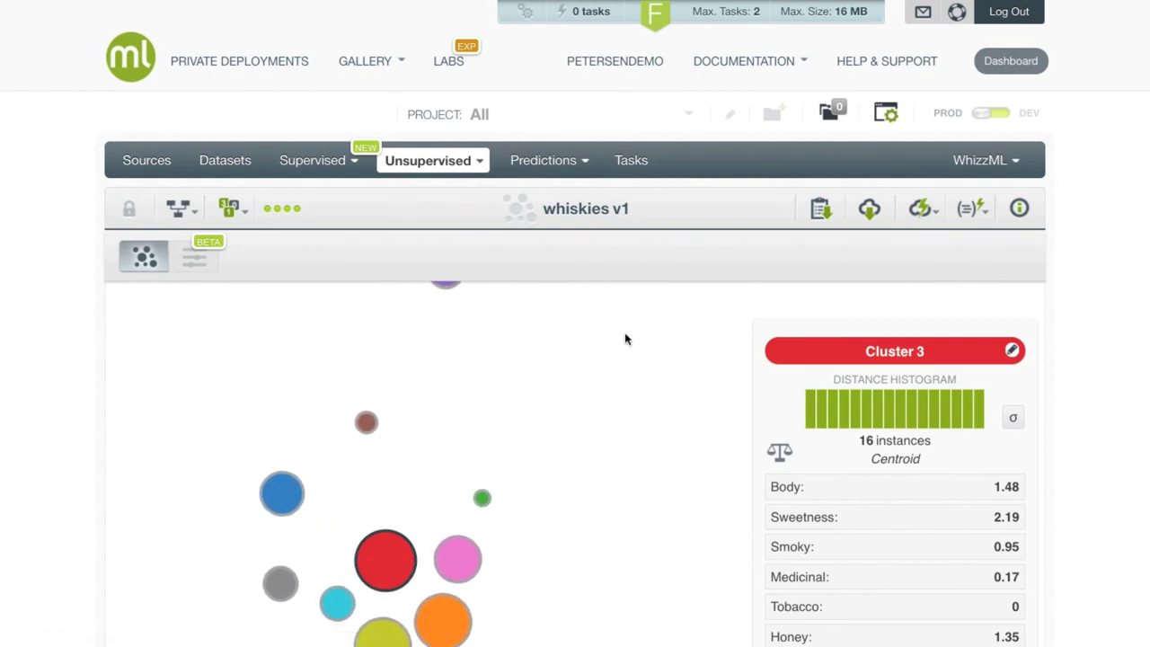
{"action": "mouse_move", "coordinate": [906, 225]}
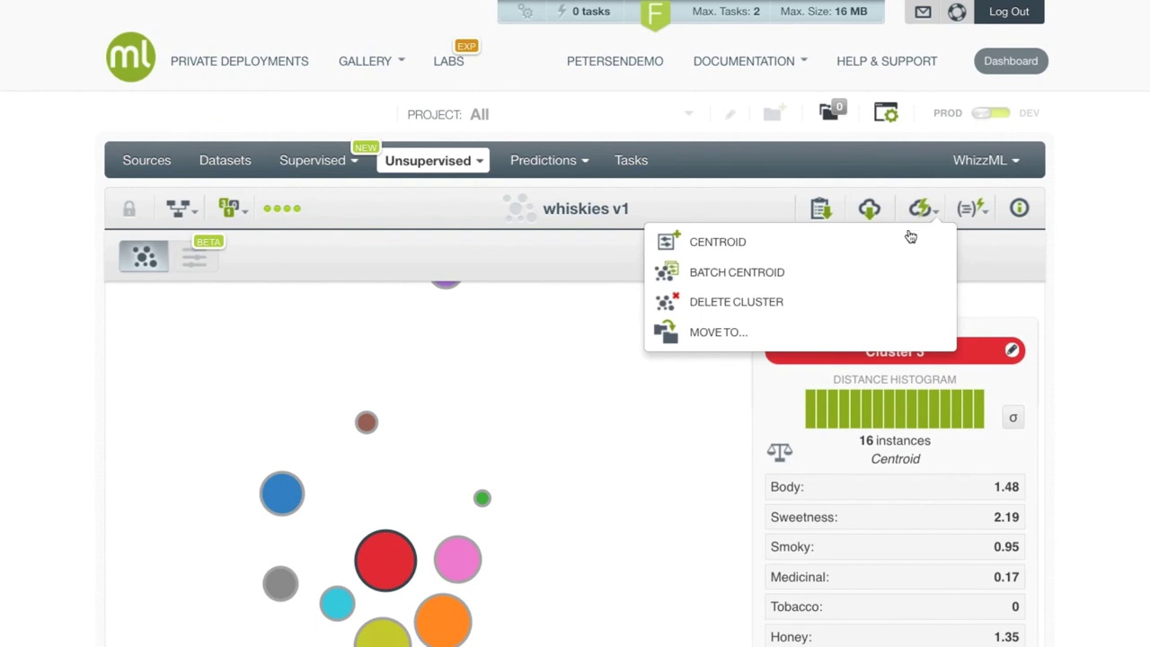
{"action": "left_click", "coordinate": [910, 273]}
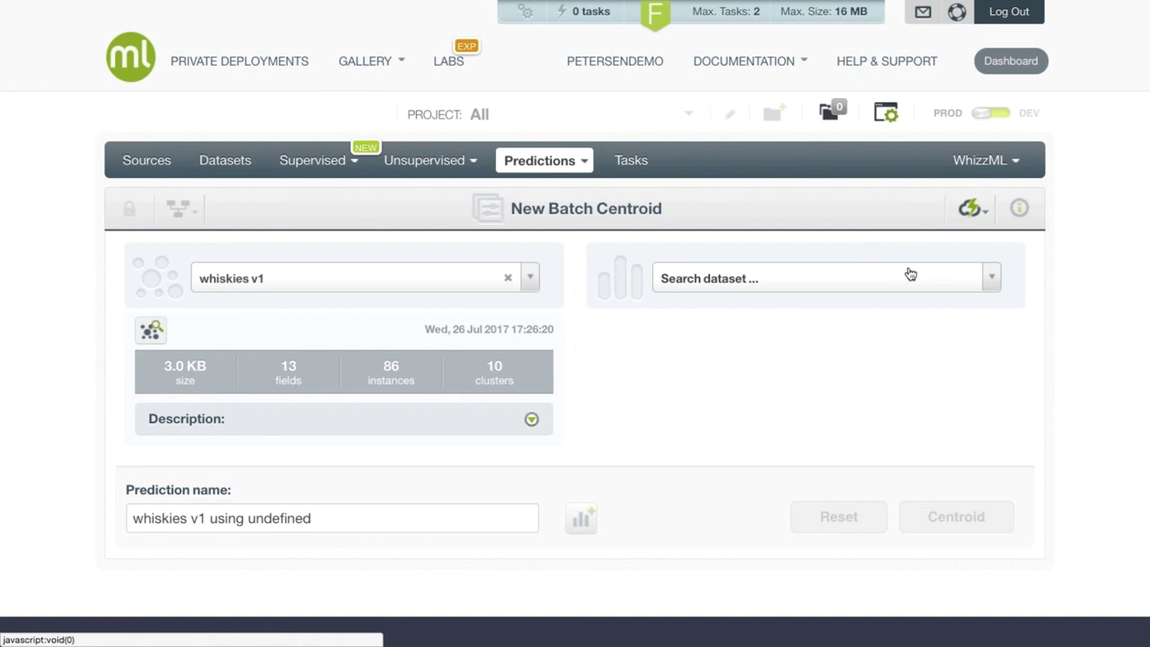
{"action": "left_click", "coordinate": [710, 280]}
{"action": "type", "text": "whisk"}
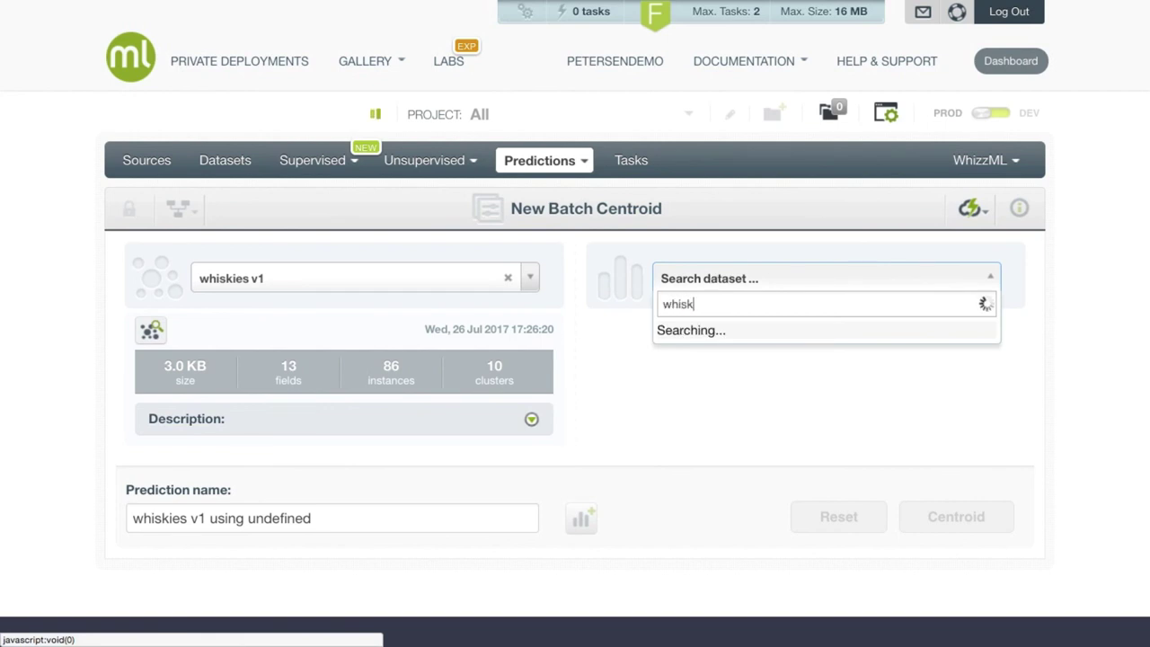
{"action": "left_click", "coordinate": [708, 336]}
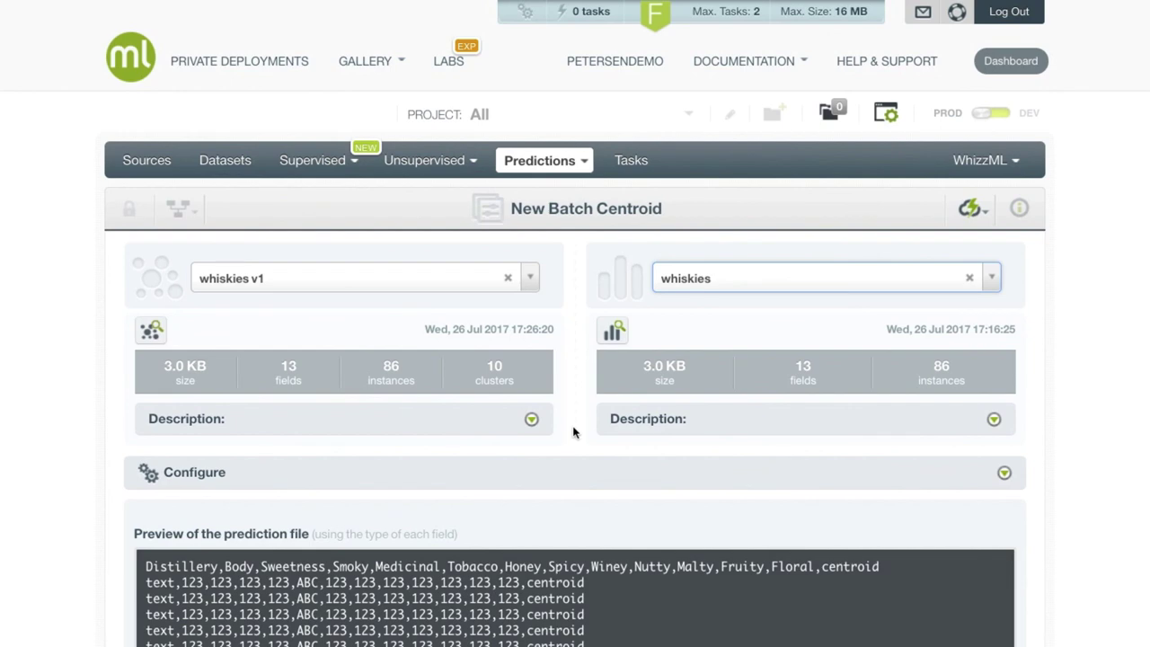
Step: Check the centroid column in the prediction file preview and create the batch centroid
{"action": "scroll", "coordinate": [573, 432], "scroll_direction": "down", "scroll_amount": 3}
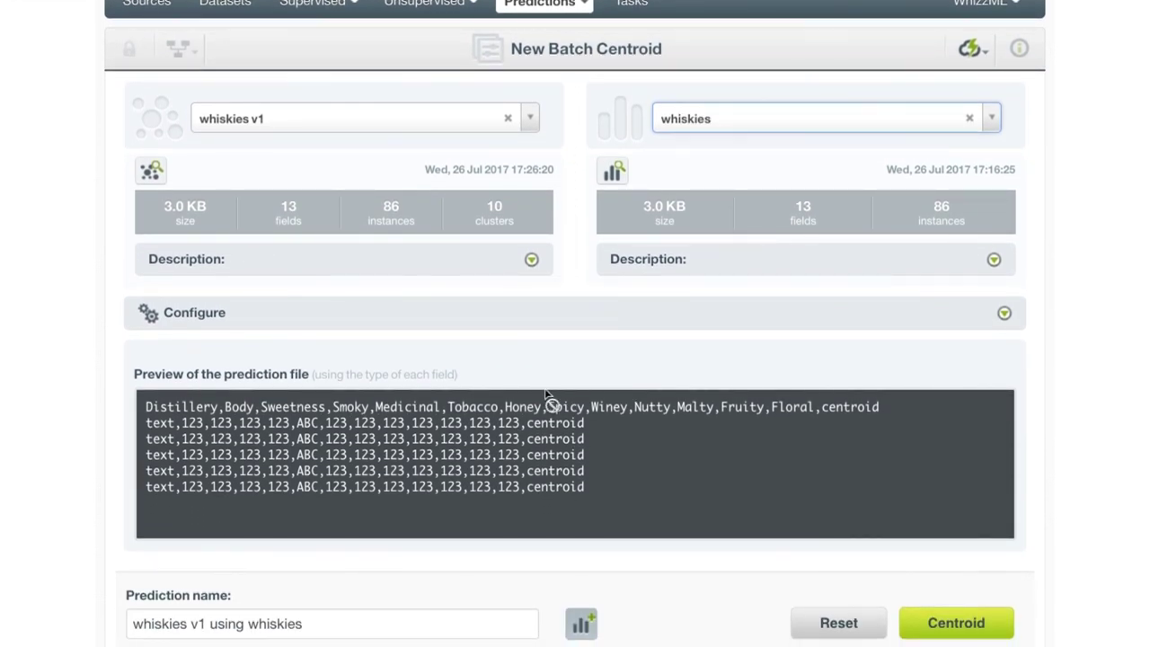
{"action": "left_click_drag", "start_coordinate": [819, 413], "coordinate": [882, 415]}
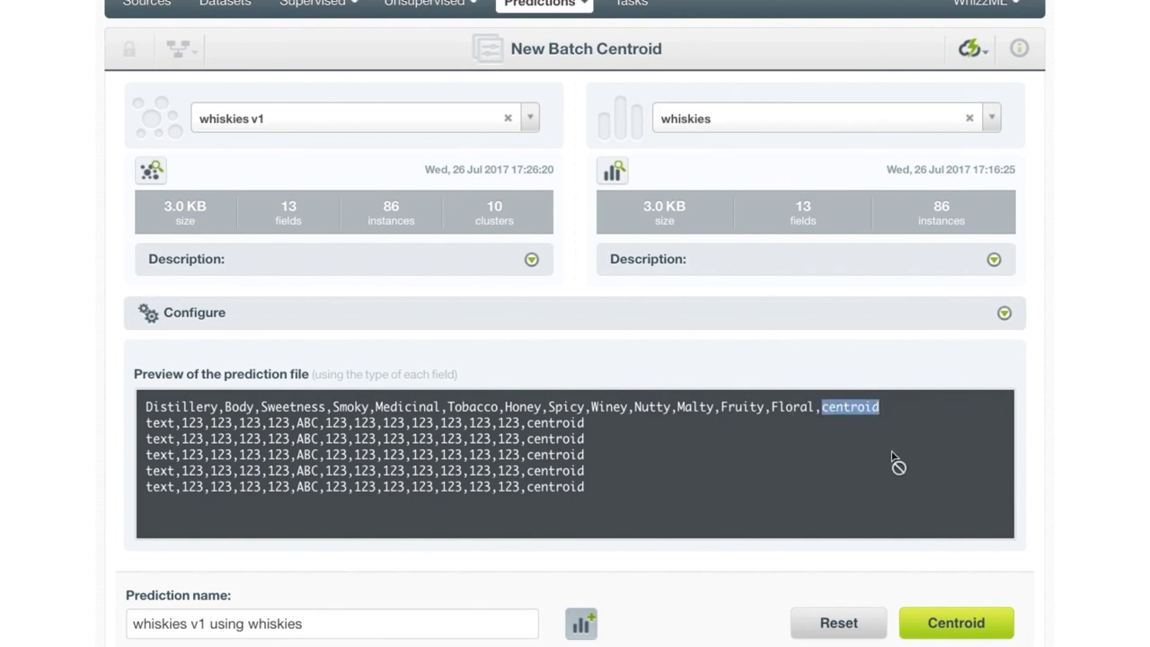
{"action": "left_click", "coordinate": [934, 614]}
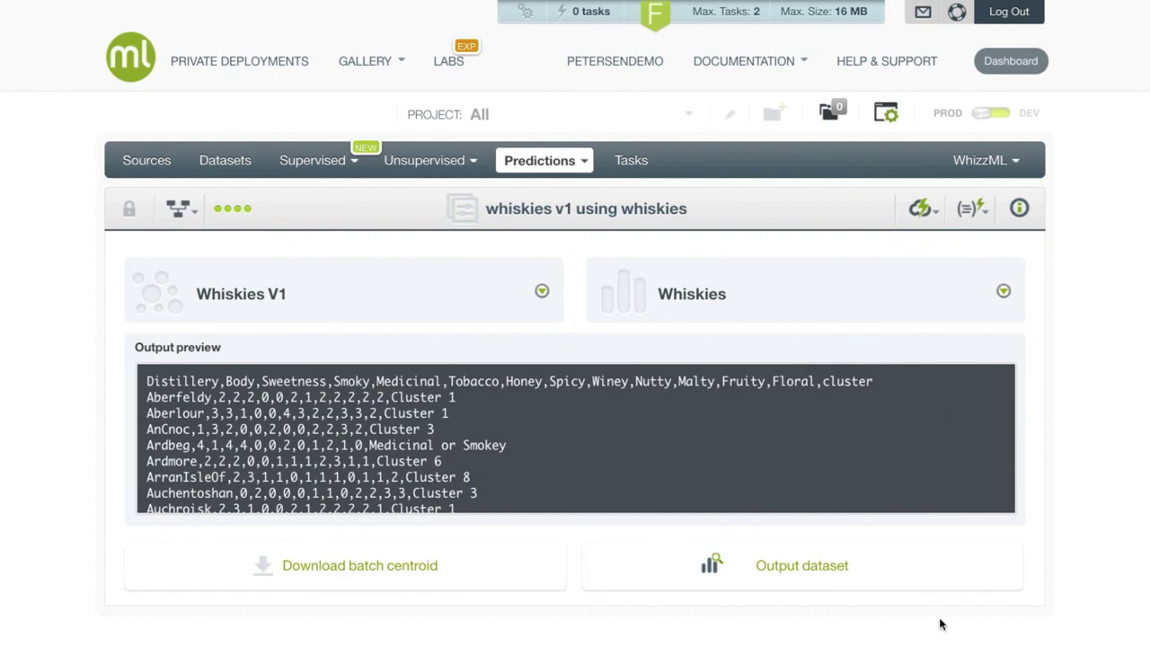
Step: Download the batch centroid results as a CSV file and open it in Excel
{"action": "scroll", "coordinate": [1027, 608], "scroll_direction": "down", "scroll_amount": 1}
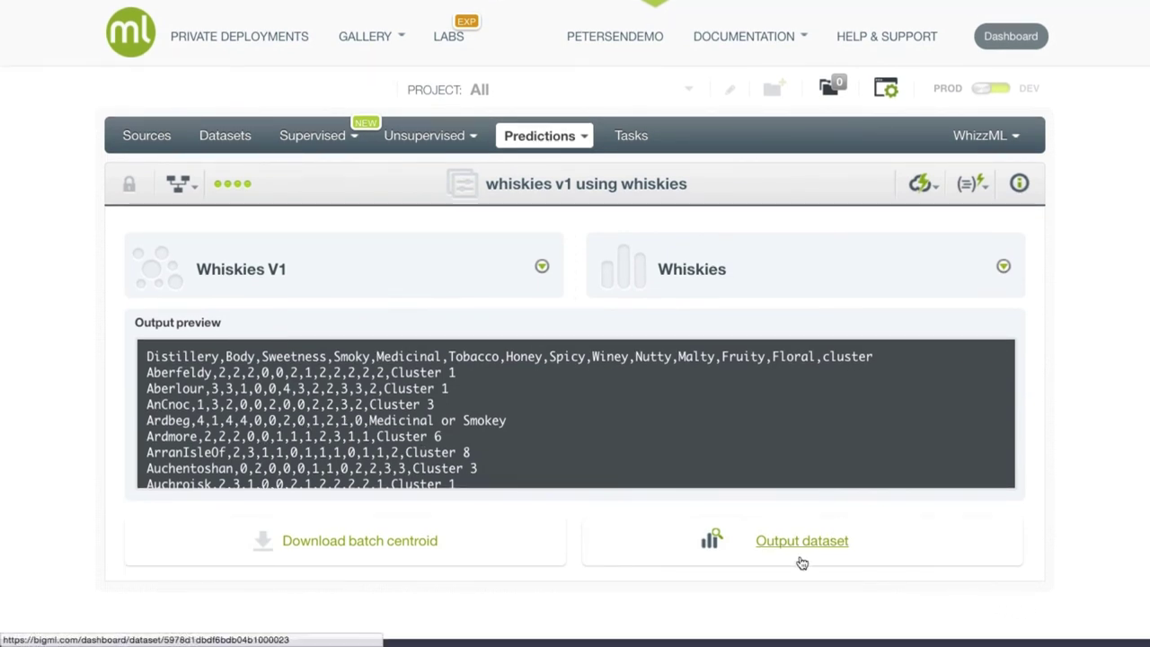
{"action": "left_click", "coordinate": [409, 543]}
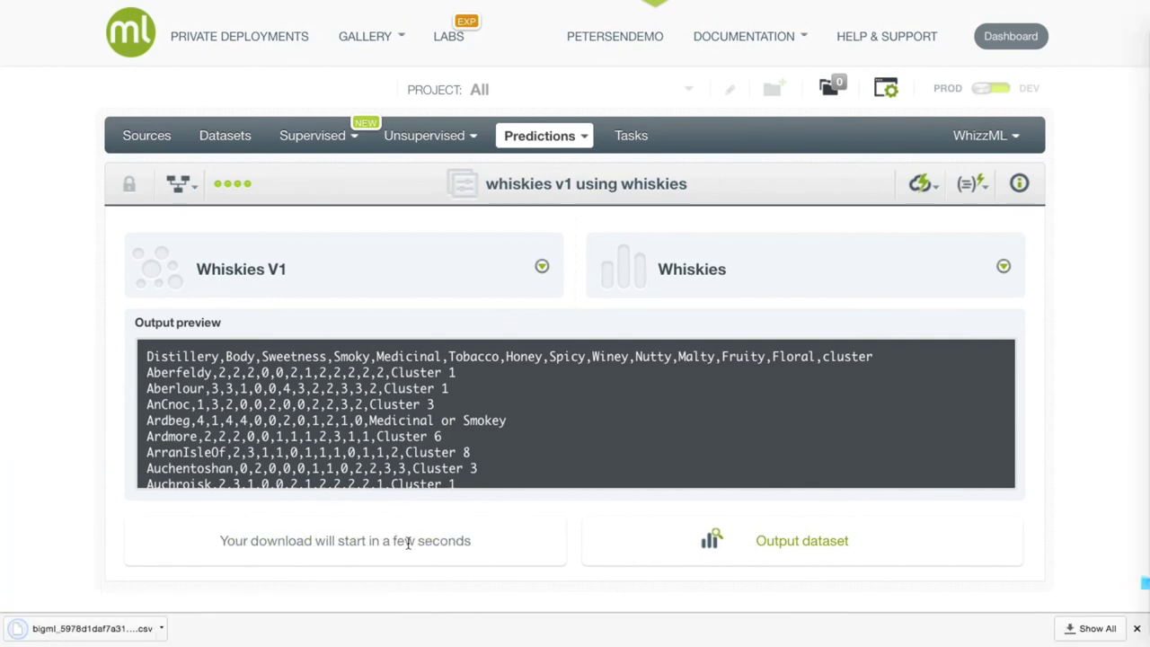
{"action": "left_click", "coordinate": [128, 627]}
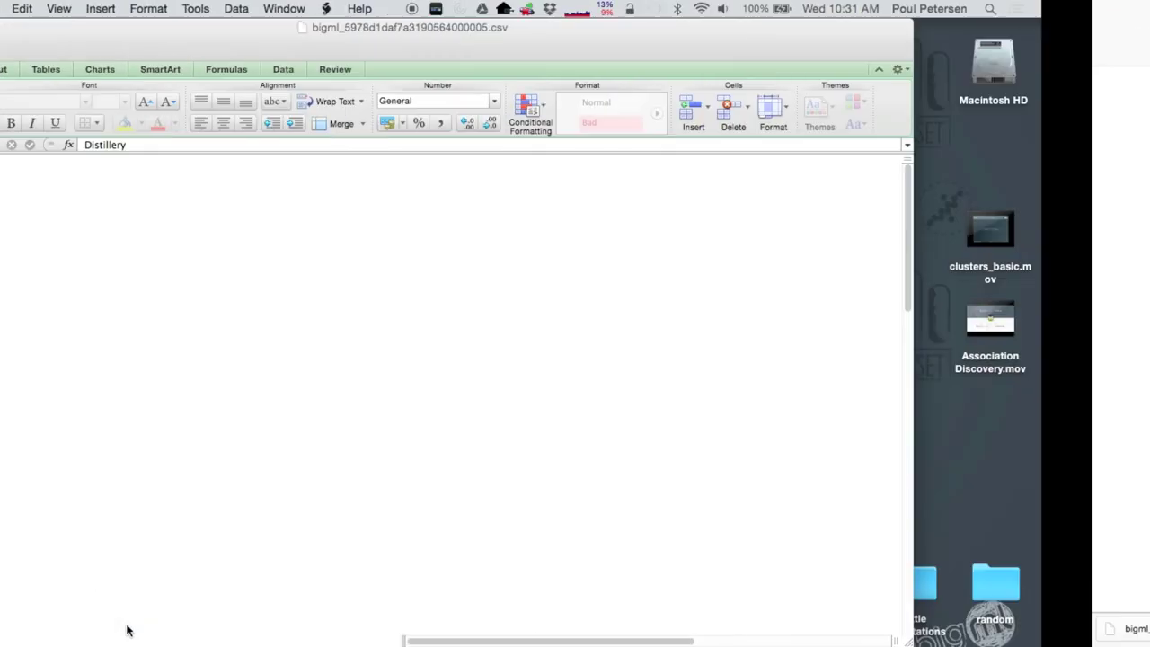